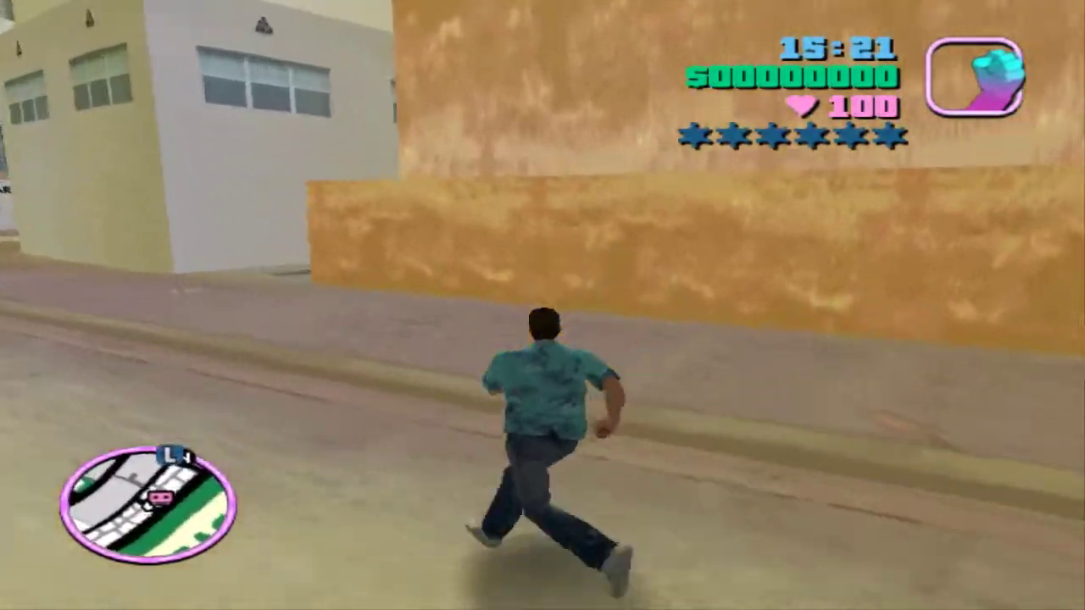
key(w)
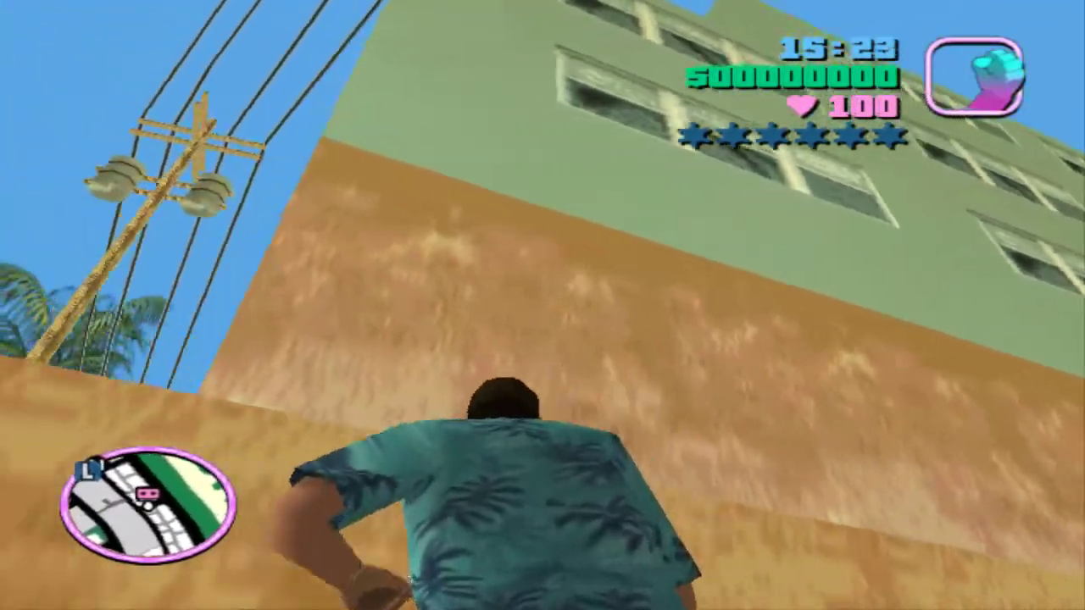
key(w)
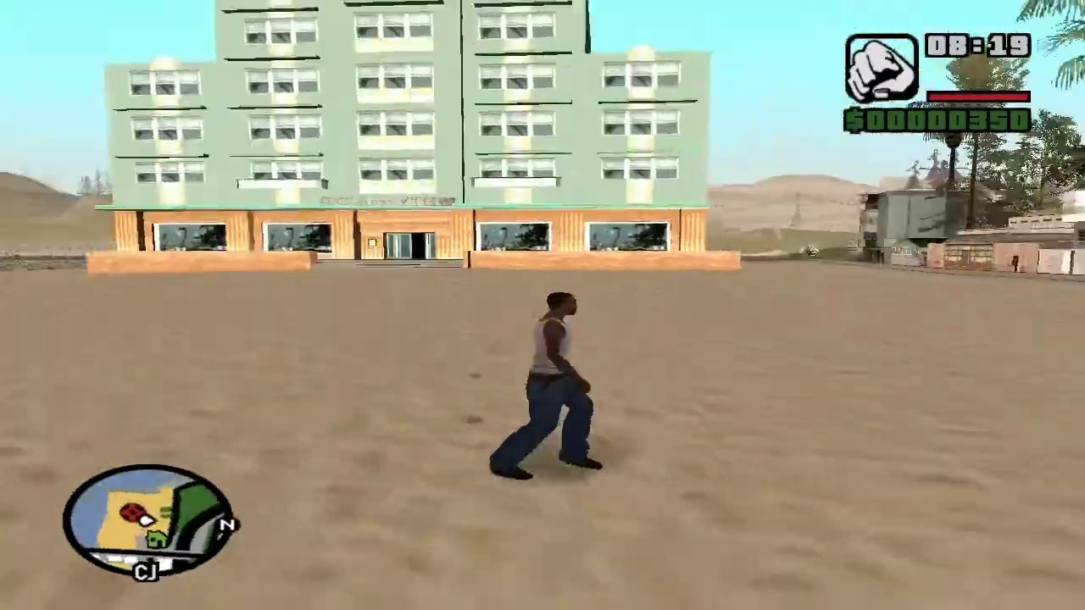
key(w)
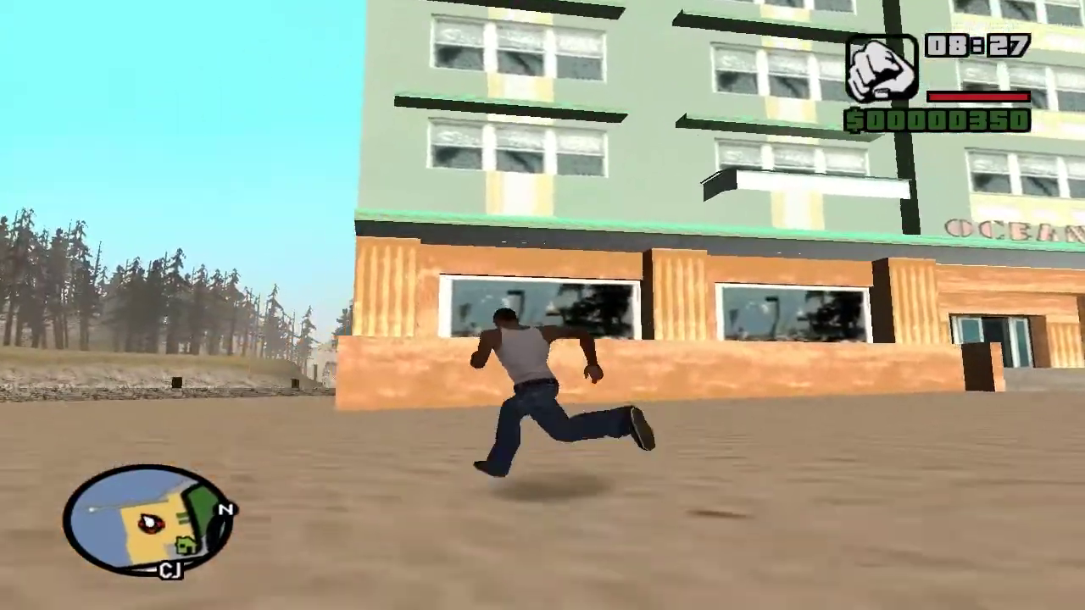
key(w)
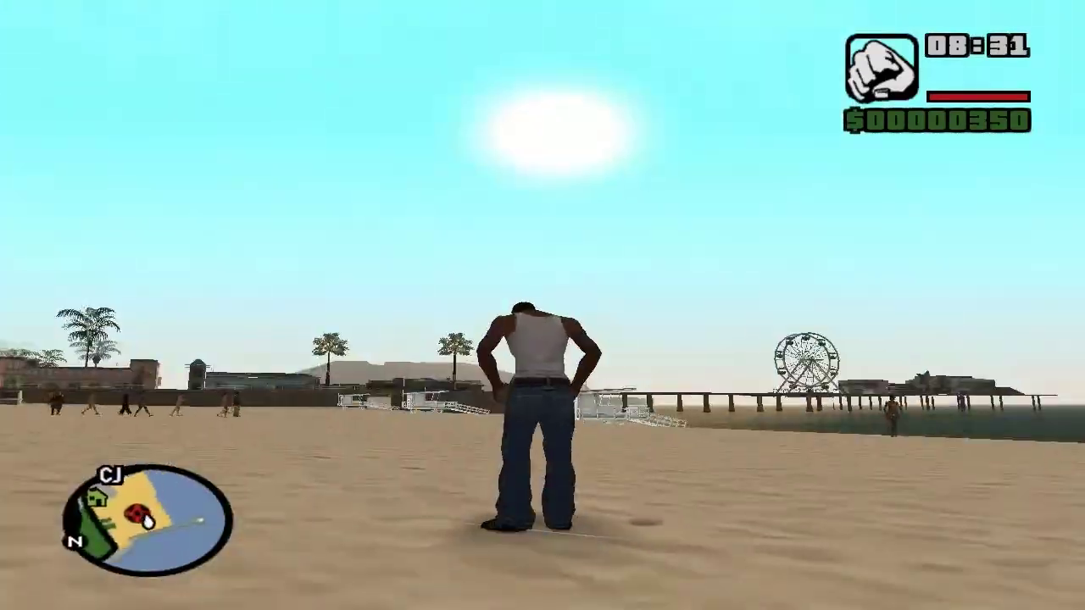
key(s)
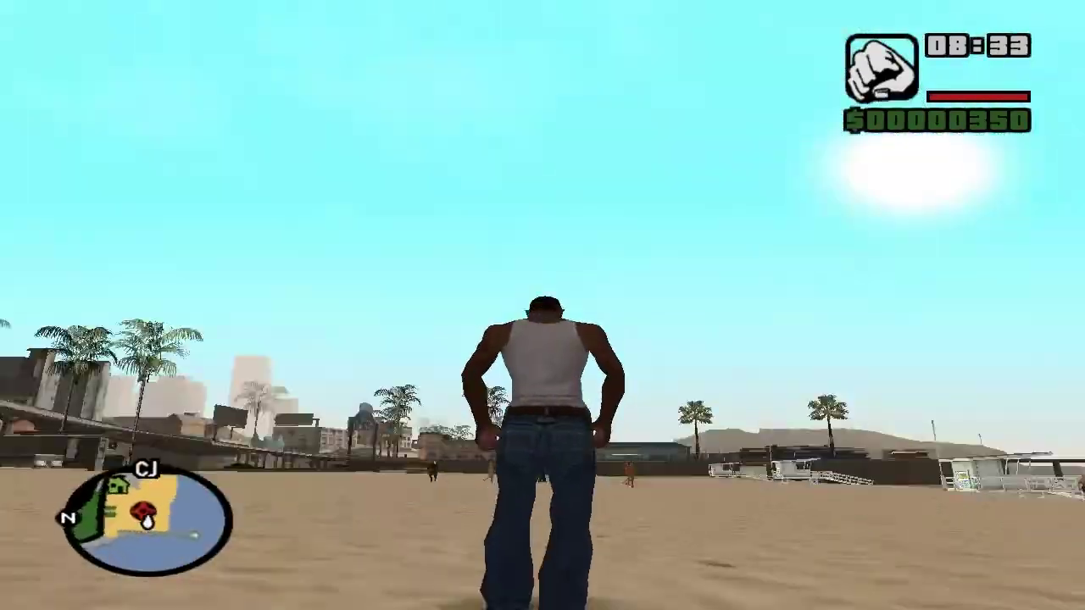
key(w)
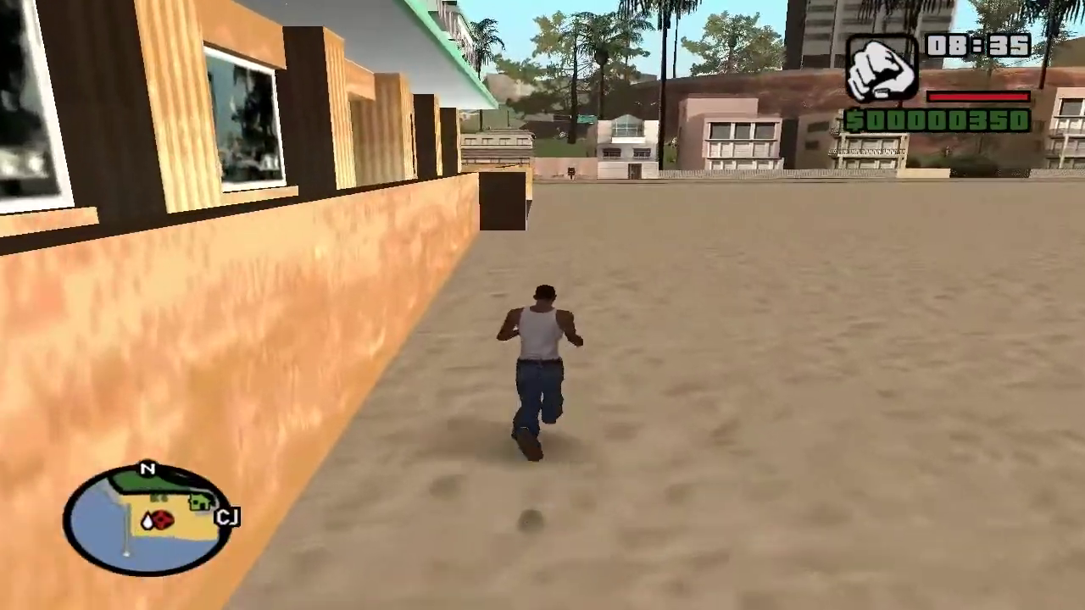
key(d)
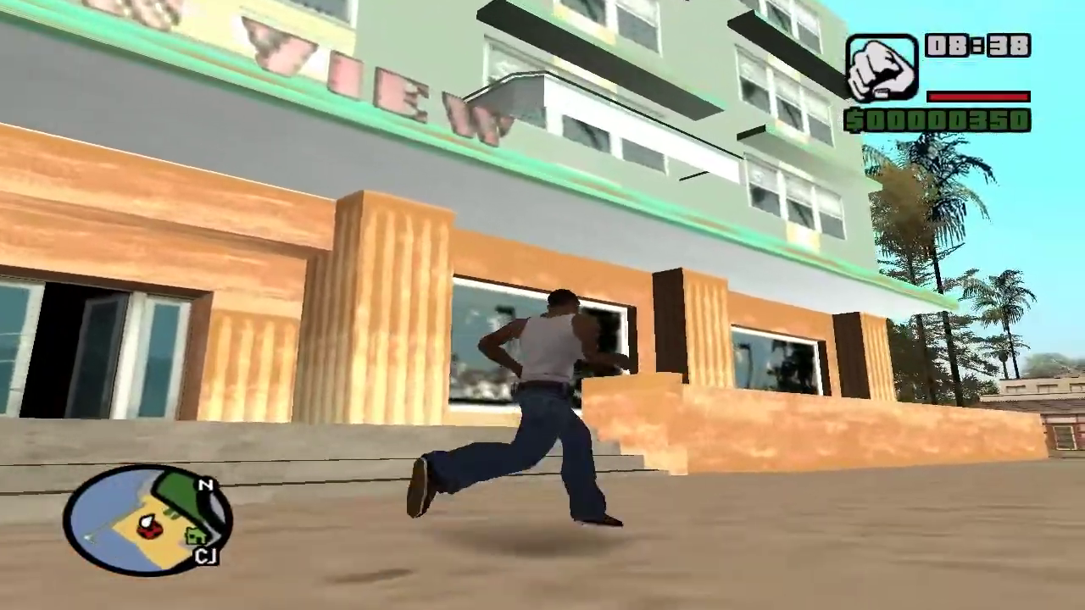
key(w)
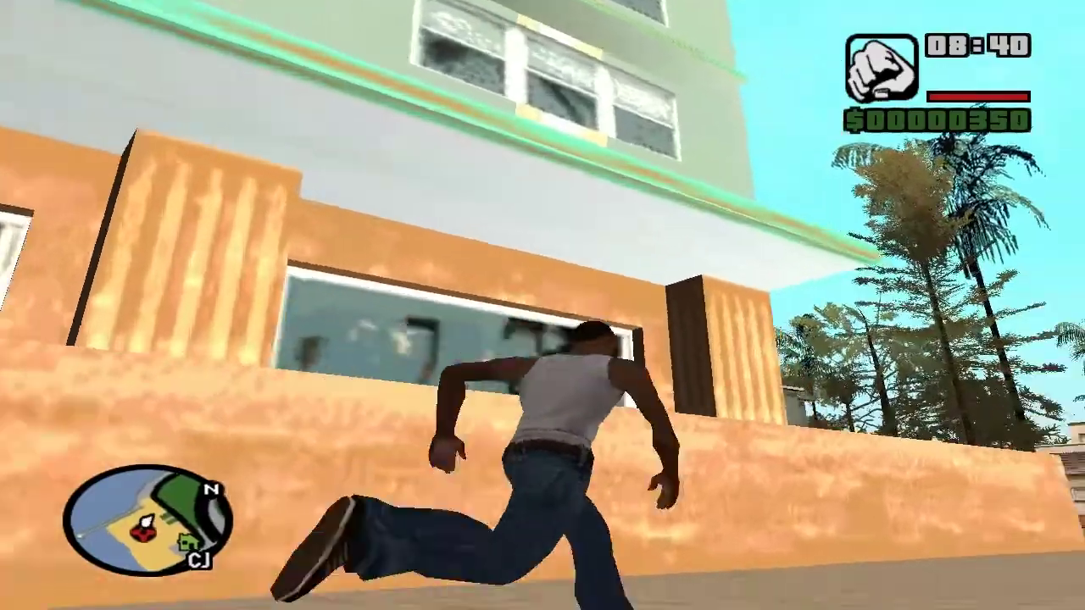
key(a)
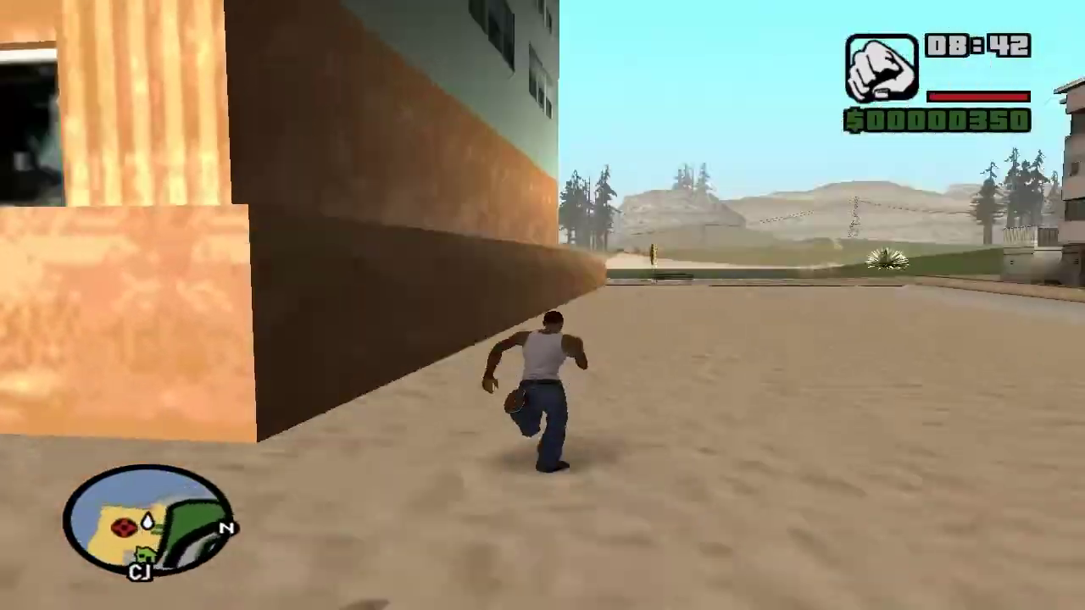
key(w)
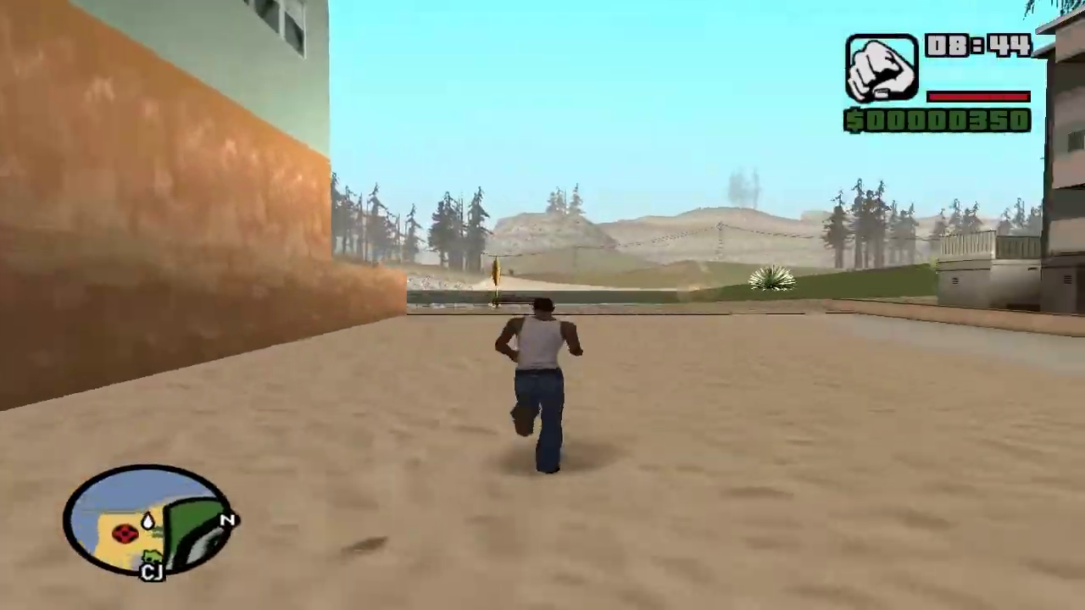
key(d)
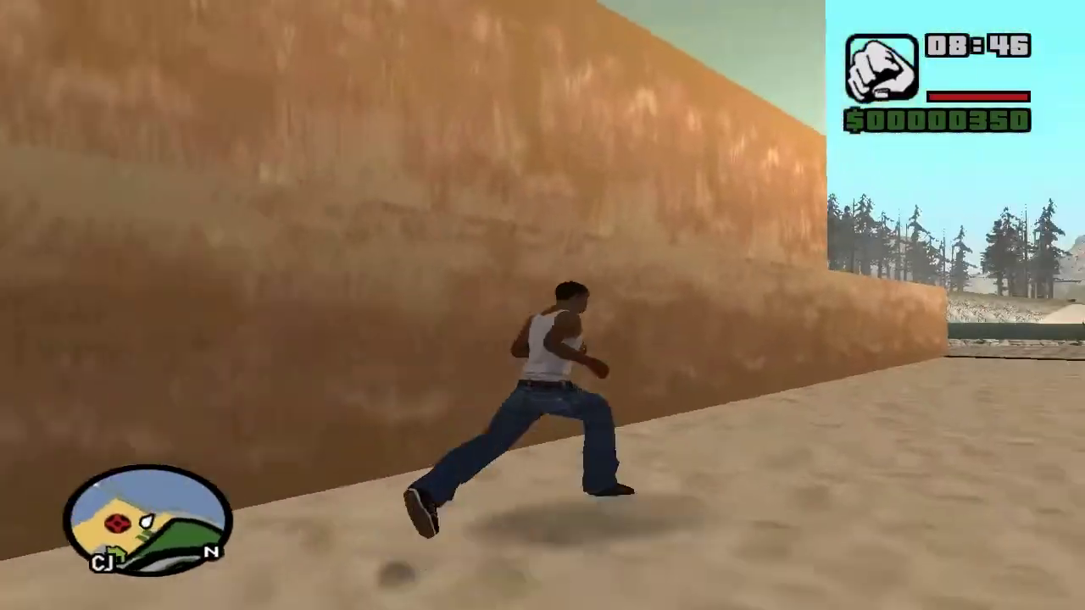
key(d)
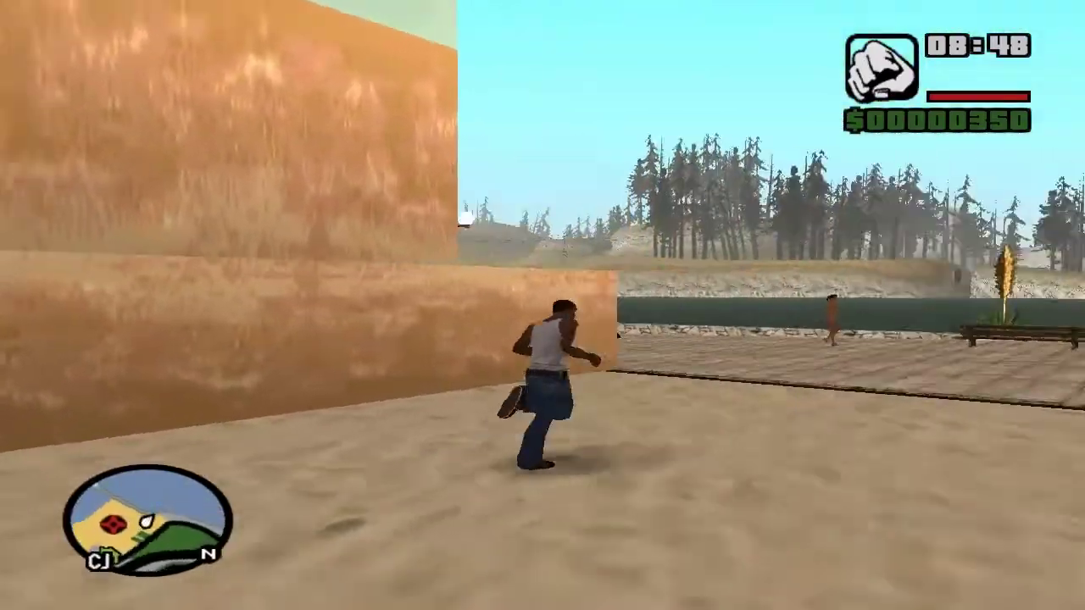
key(w)
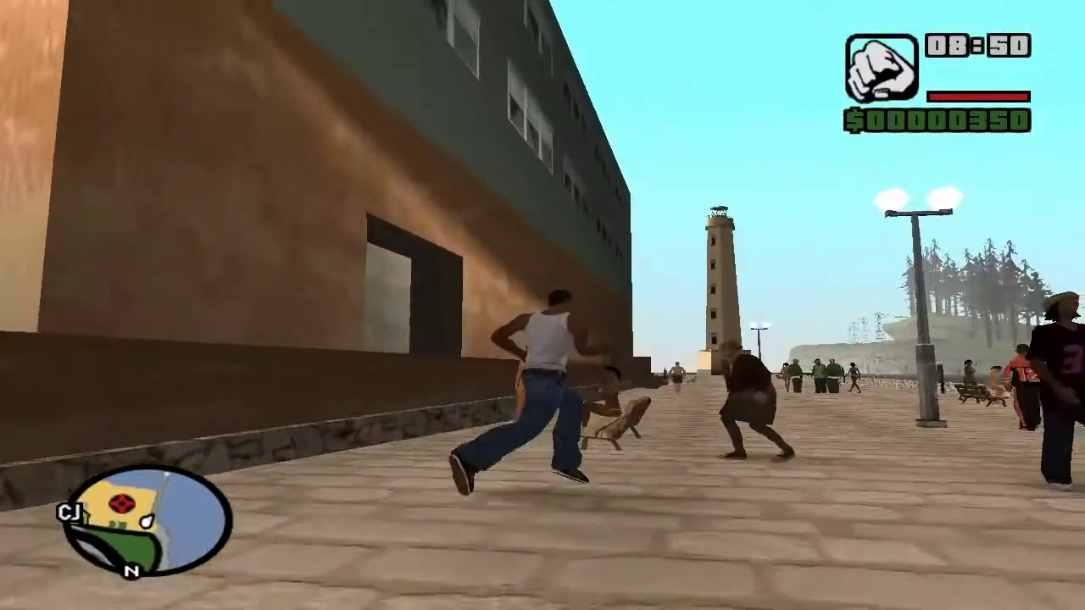
key(d)
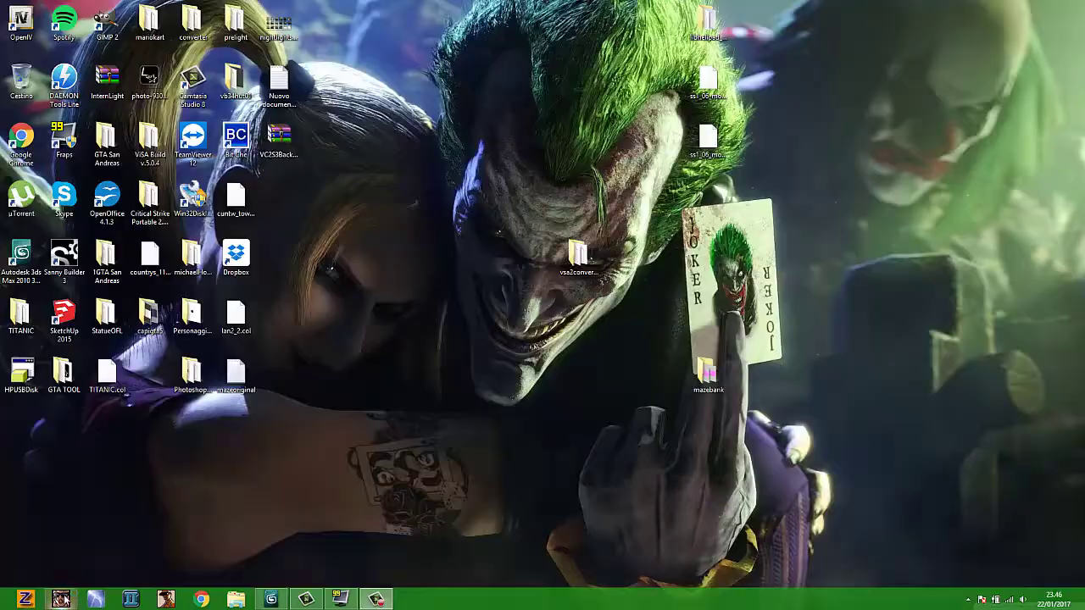
Launch the MEd map editor
click(61, 600)
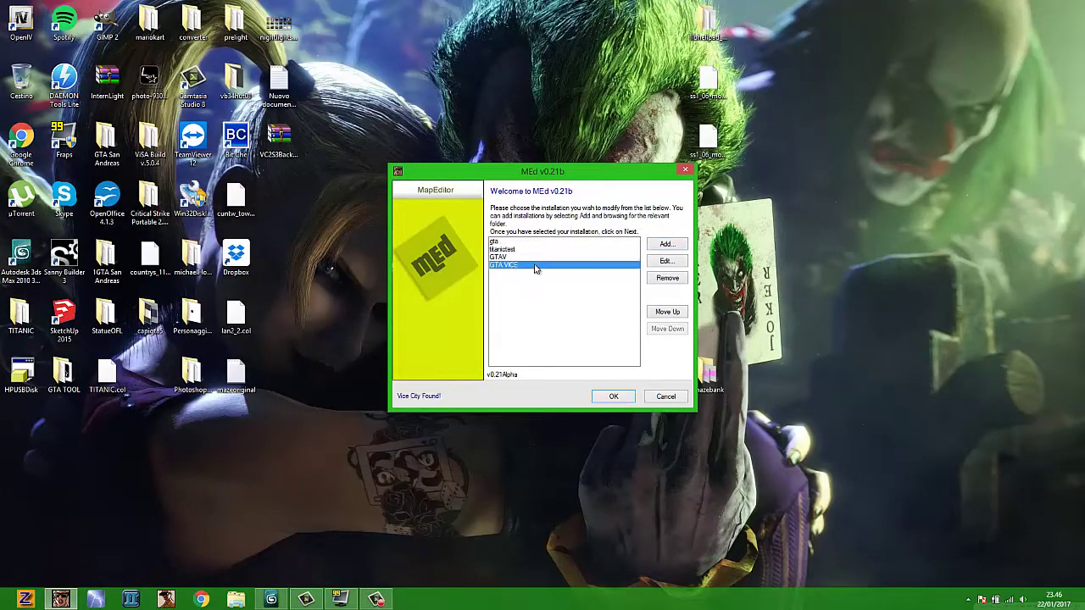
Fill in a new GTA installation named GTAVICE located in the Rockstar Games/Grand Theft Auto Vice City folder, and cancel the entry
click(666, 246)
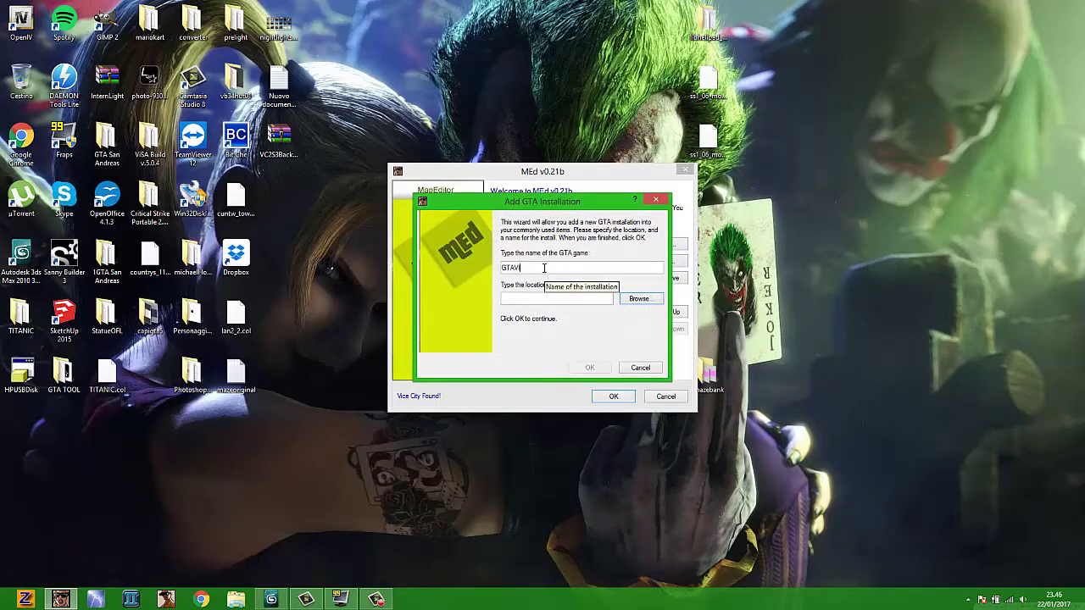
click(640, 300)
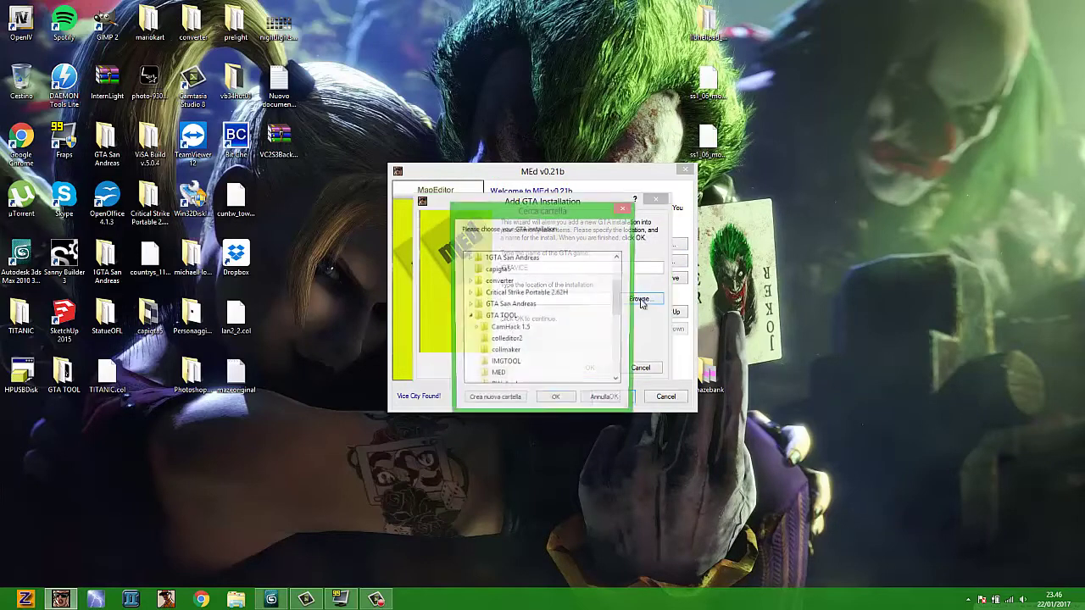
scroll(618, 307, up, 2)
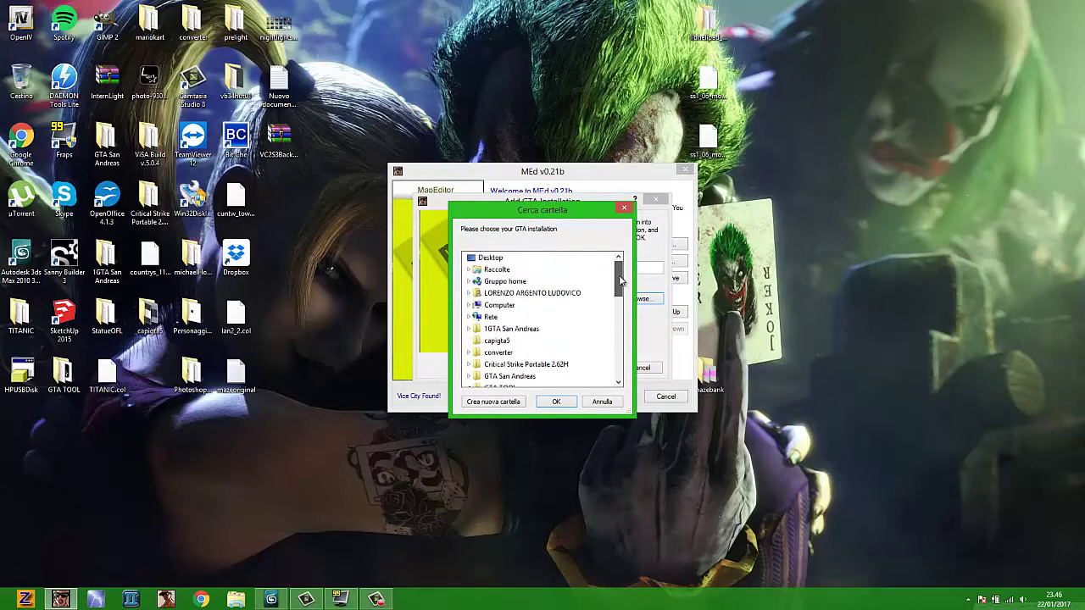
click(499, 304)
click(500, 319)
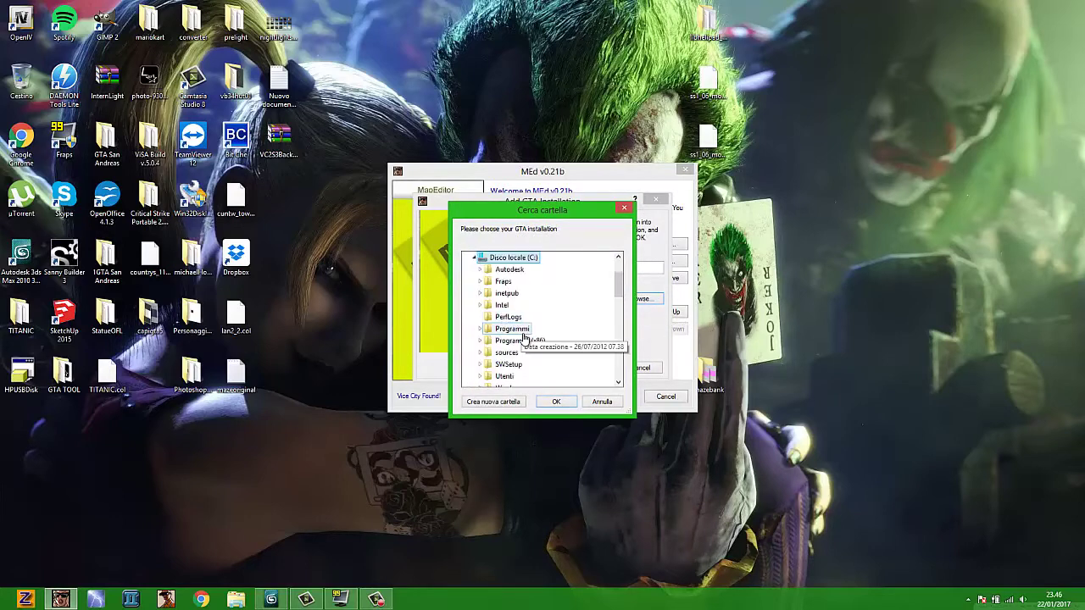
click(526, 341)
scroll(533, 333, down, 4)
key(r)
key(r)
double_click(542, 378)
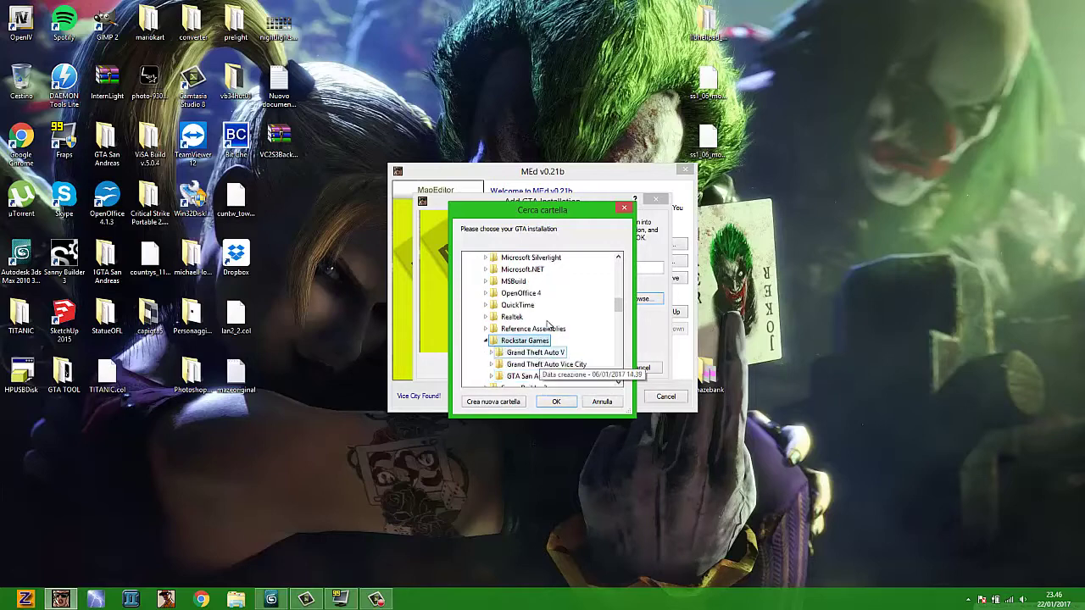
scroll(550, 331, down, 1)
double_click(547, 329)
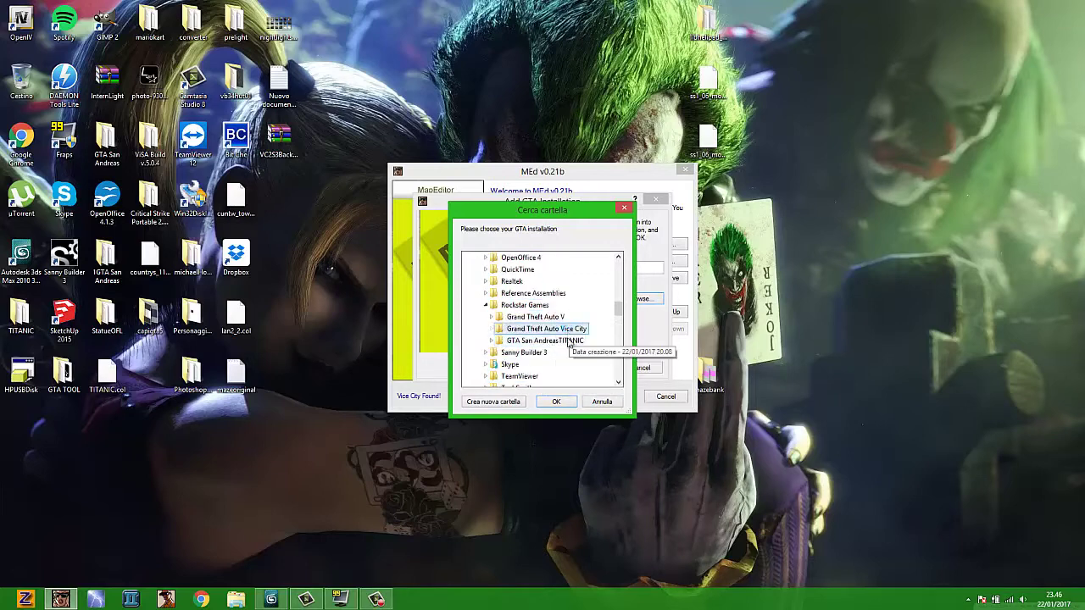
click(556, 401)
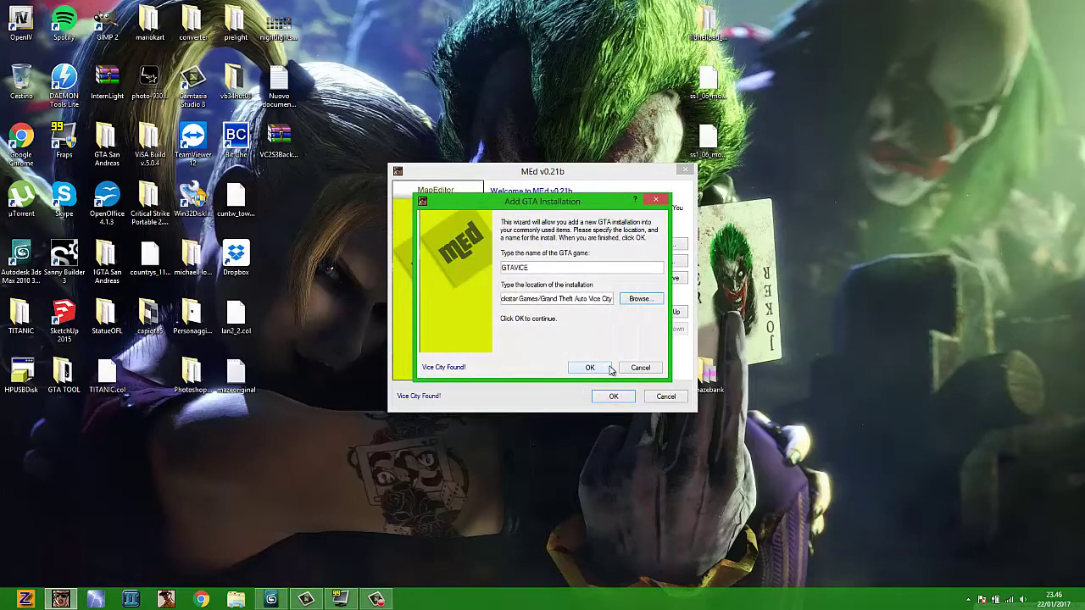
click(644, 368)
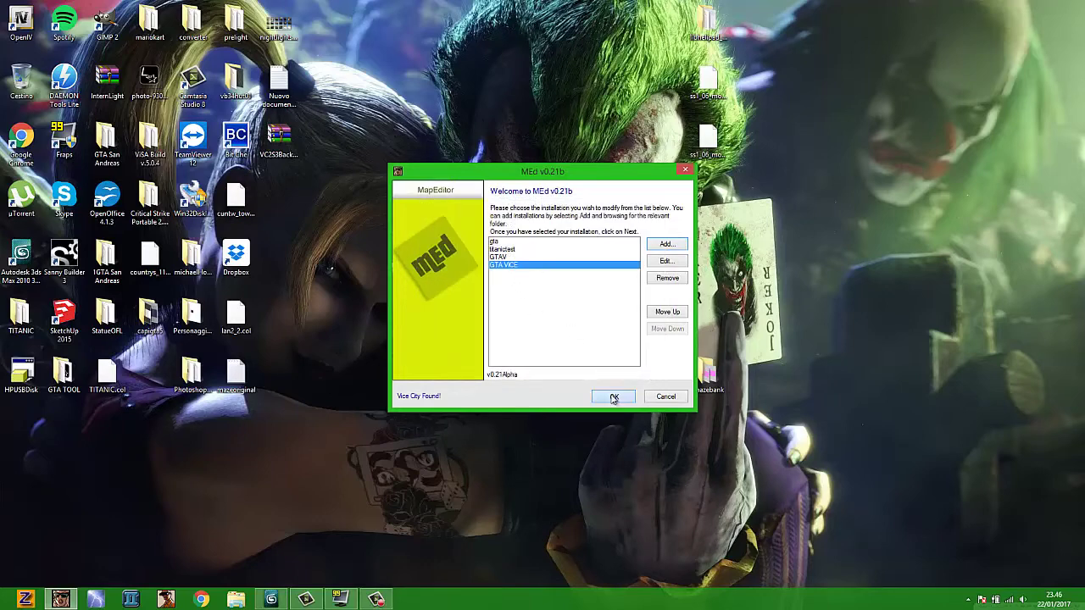
Load the GTA VICE installation and render only the oceandrv.IPL map file
click(612, 395)
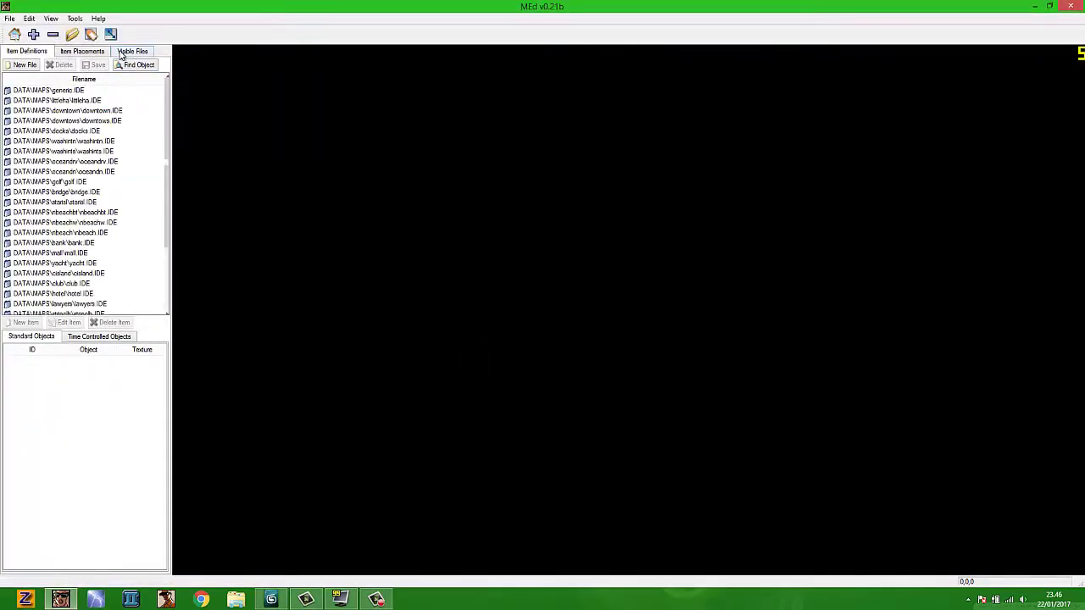
click(123, 52)
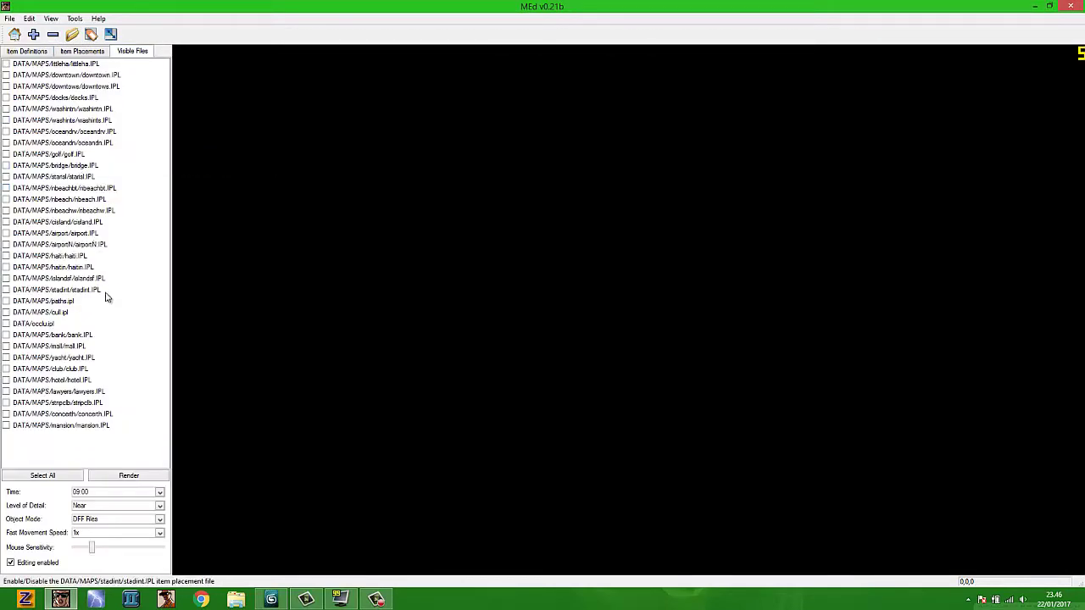
click(76, 134)
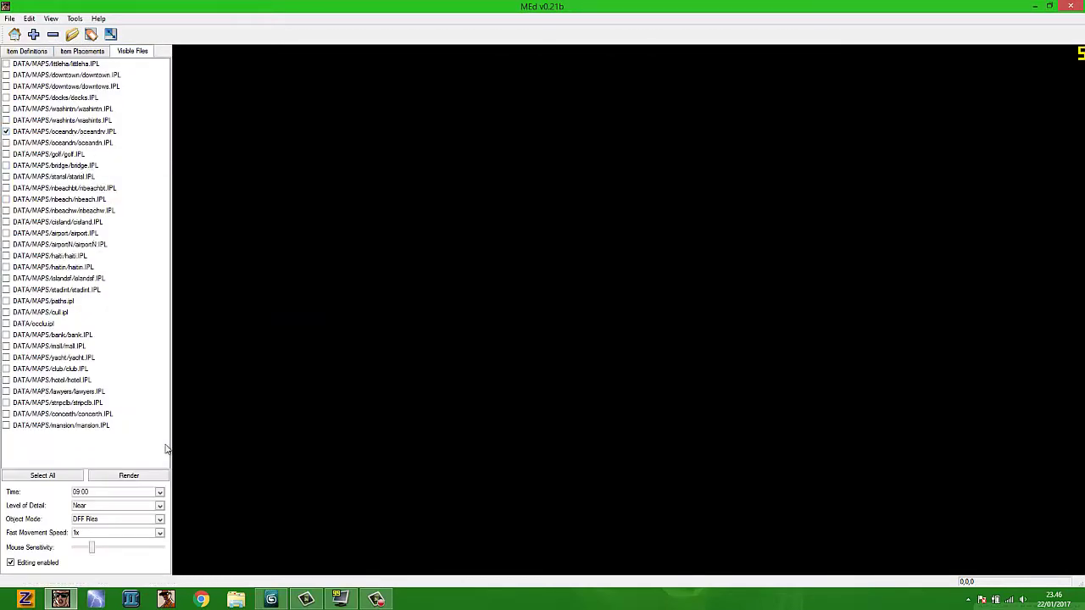
click(141, 476)
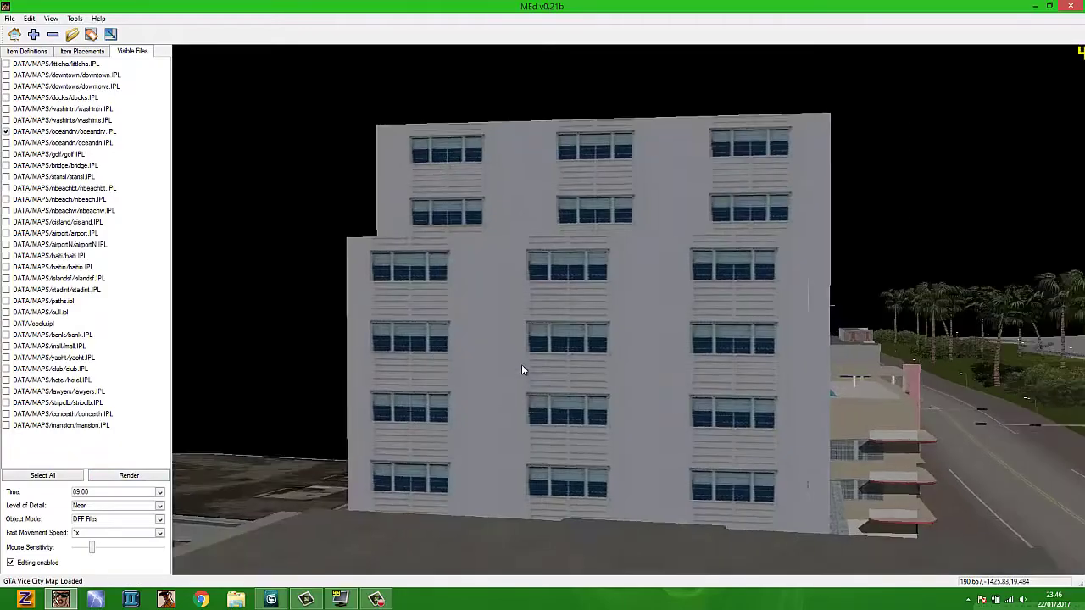
Find the Ocean View hotel in the rendered map and select the building to bring up its item placement
drag(522, 370, 329, 378)
key(s)
key(s)
key(d)
key(w)
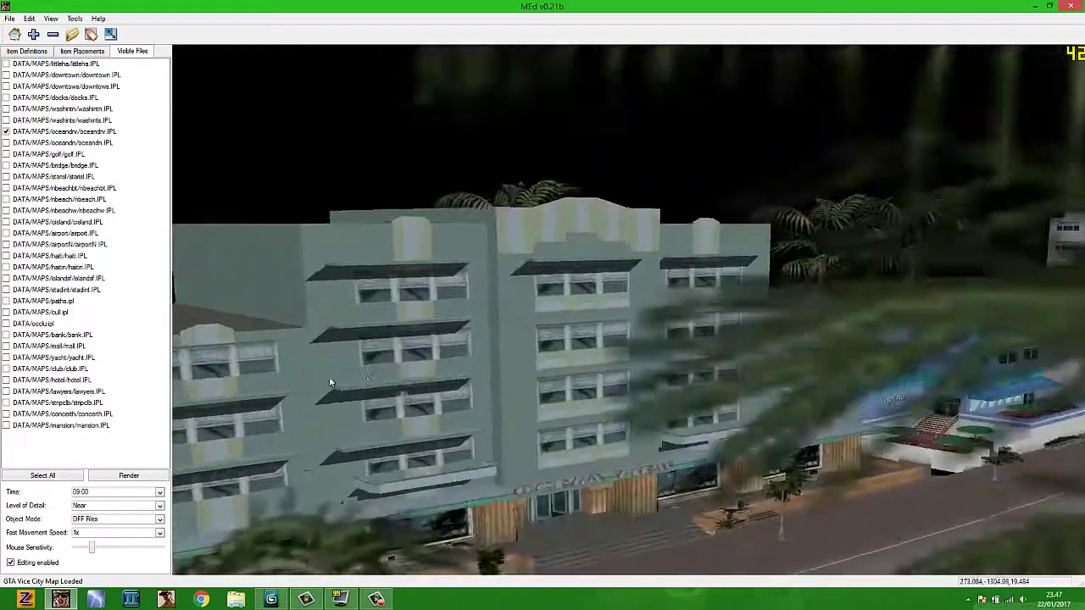
right_drag(330, 383, 550, 340)
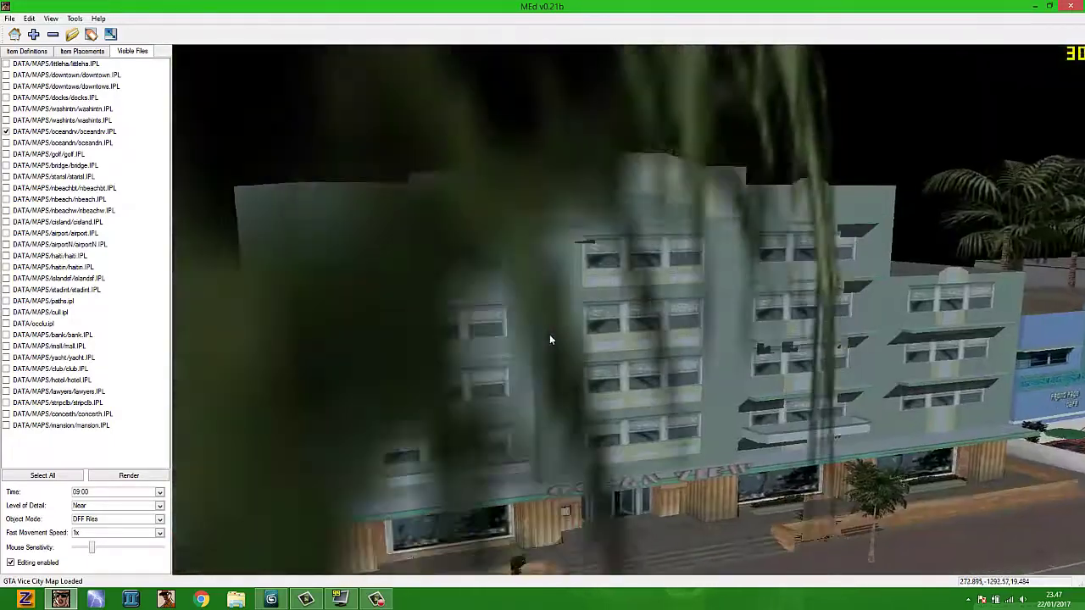
click(549, 340)
right_click(550, 340)
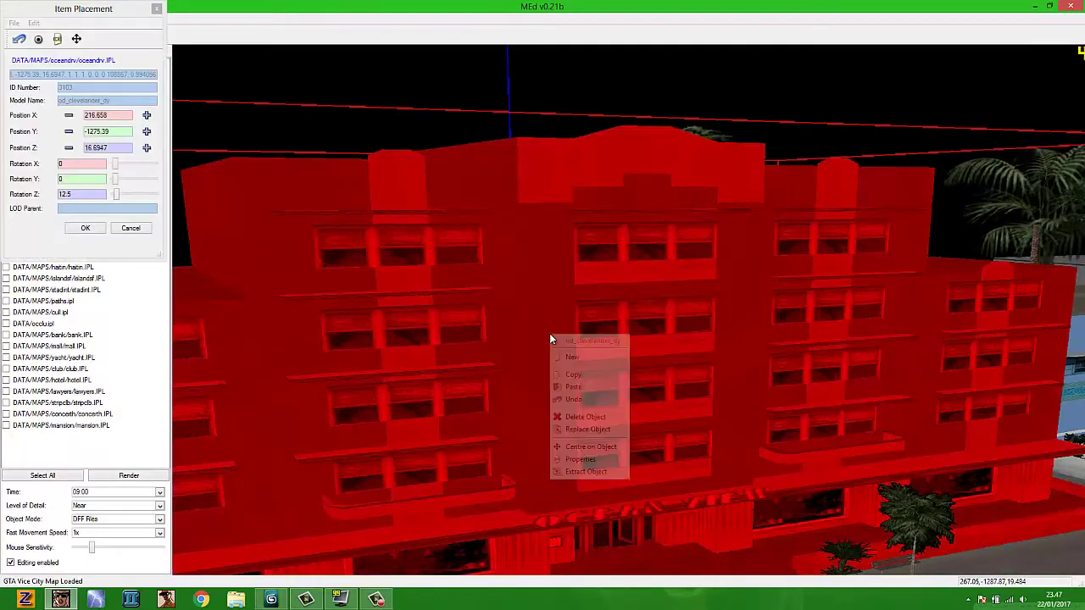
Open the hotel's item definition and turn the model preview to show the building's front facade
click(59, 43)
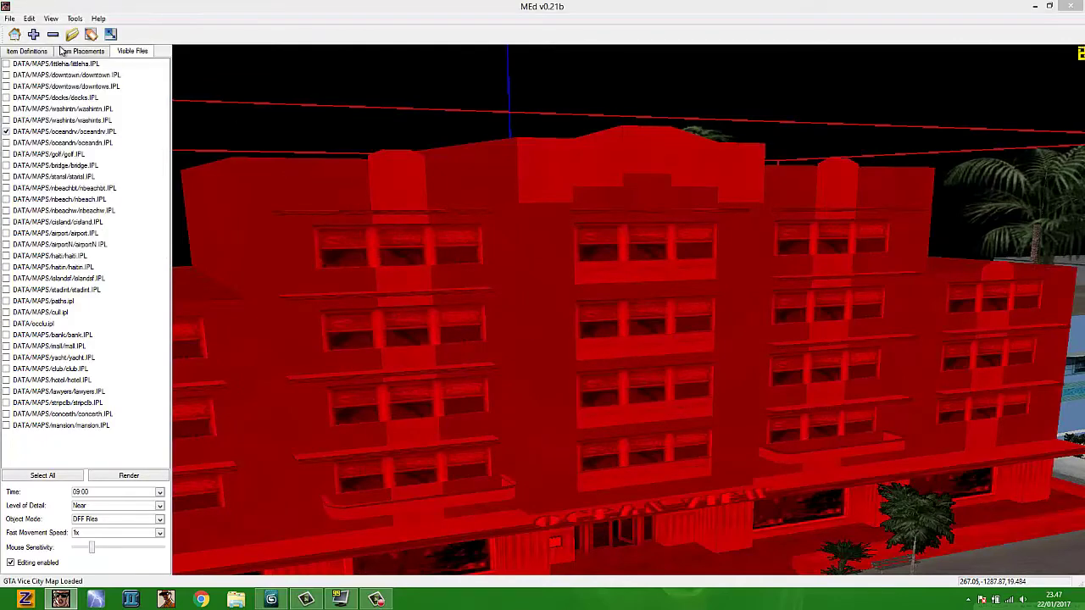
scroll(489, 304, down, 5)
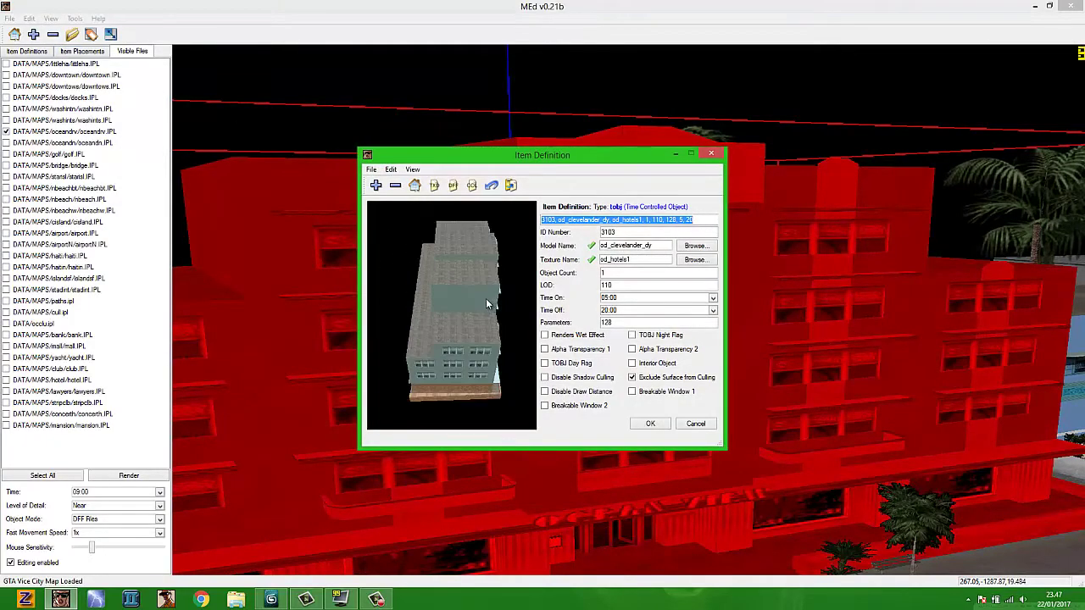
drag(486, 299, 430, 283)
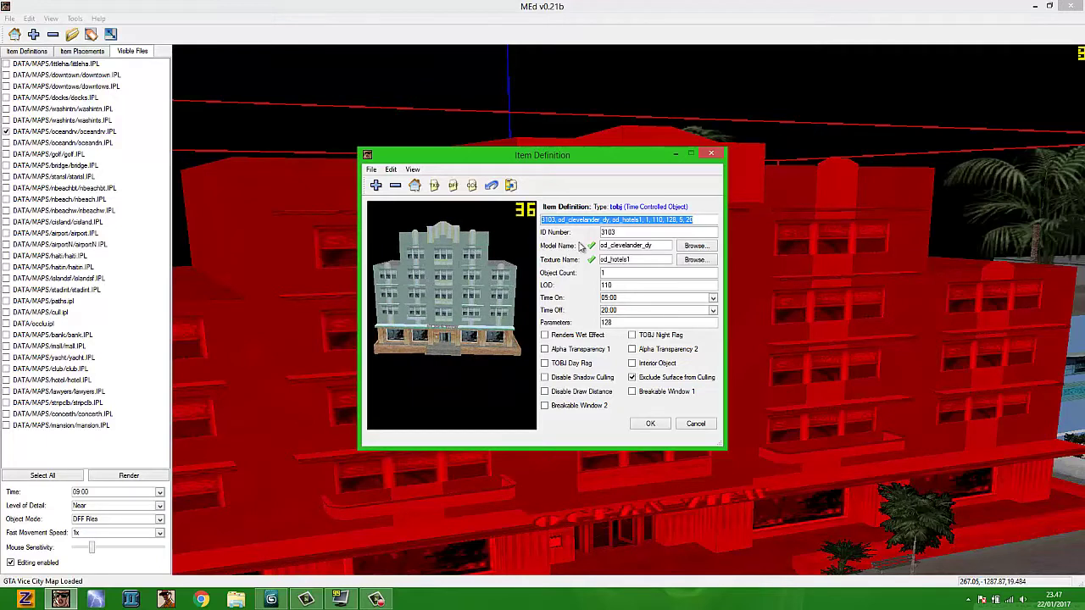
Copy the model name od_clevelander_dy from the item definition and minimize the definition window
drag(657, 246, 593, 246)
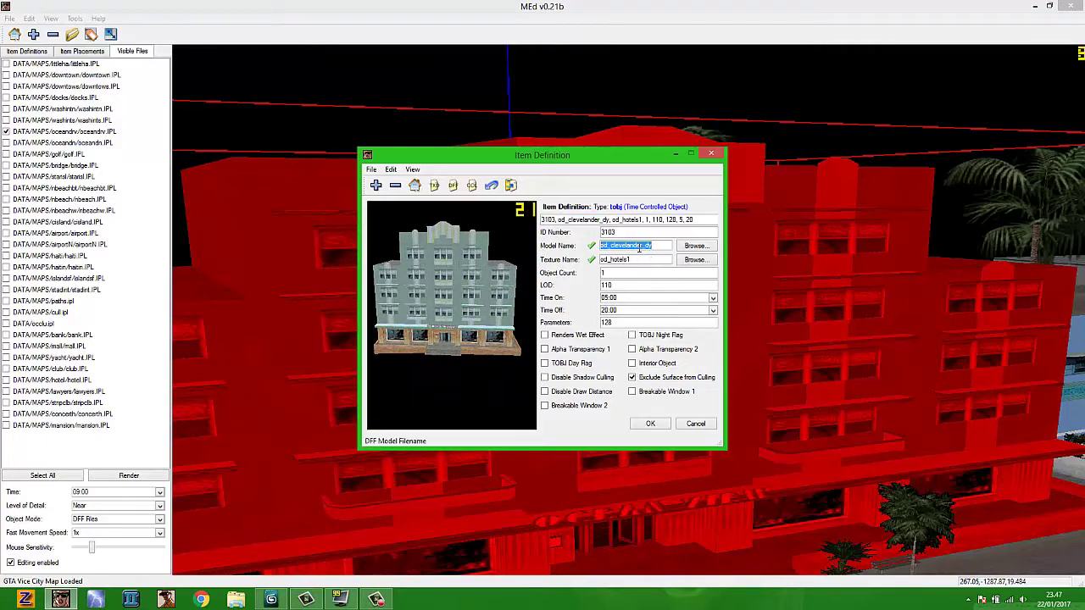
right_click(643, 248)
click(666, 291)
click(676, 156)
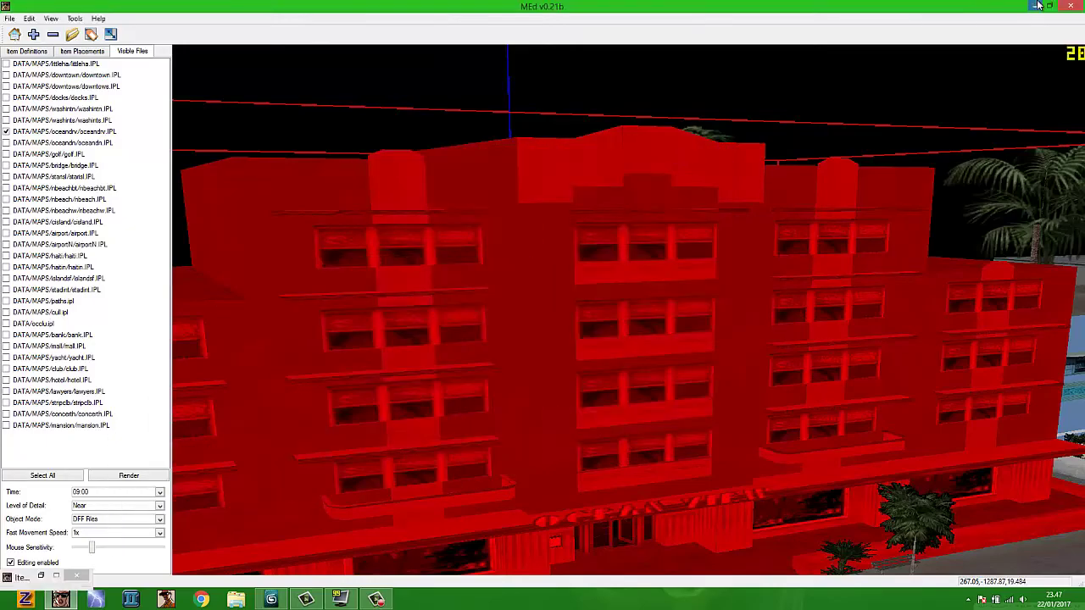
Minimize the map editor, create a text document named NameDFFTXD on the desktop and open it
click(1035, 6)
right_click(895, 141)
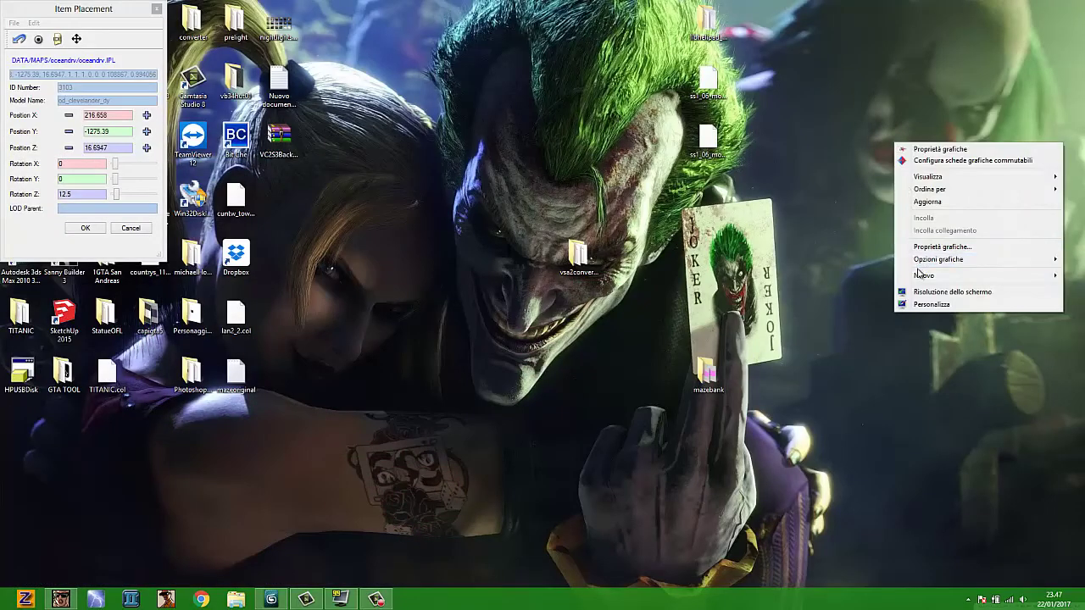
mouse_move(922, 275)
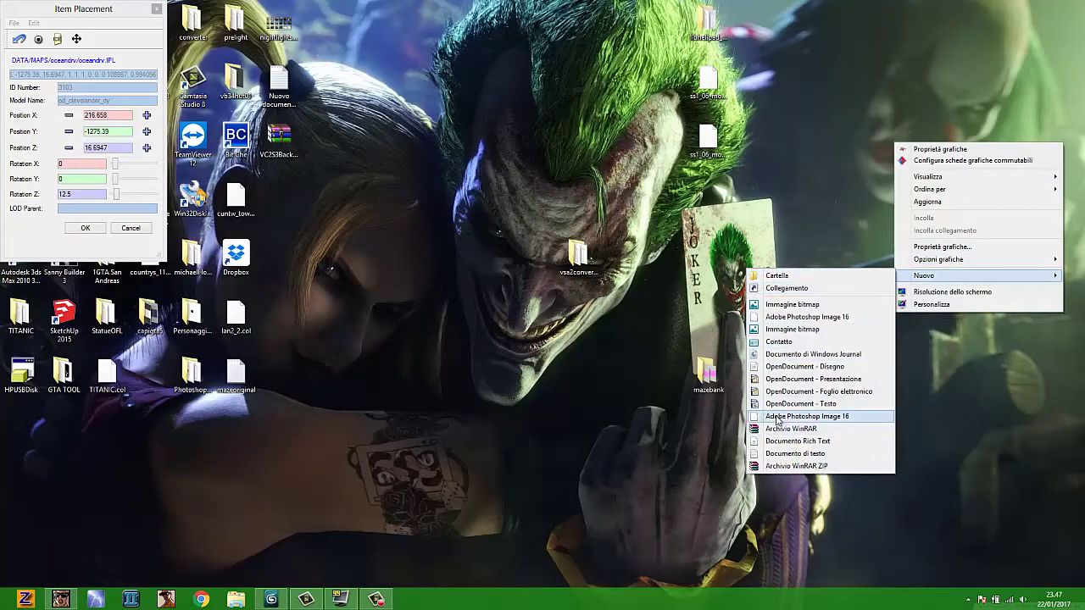
click(778, 453)
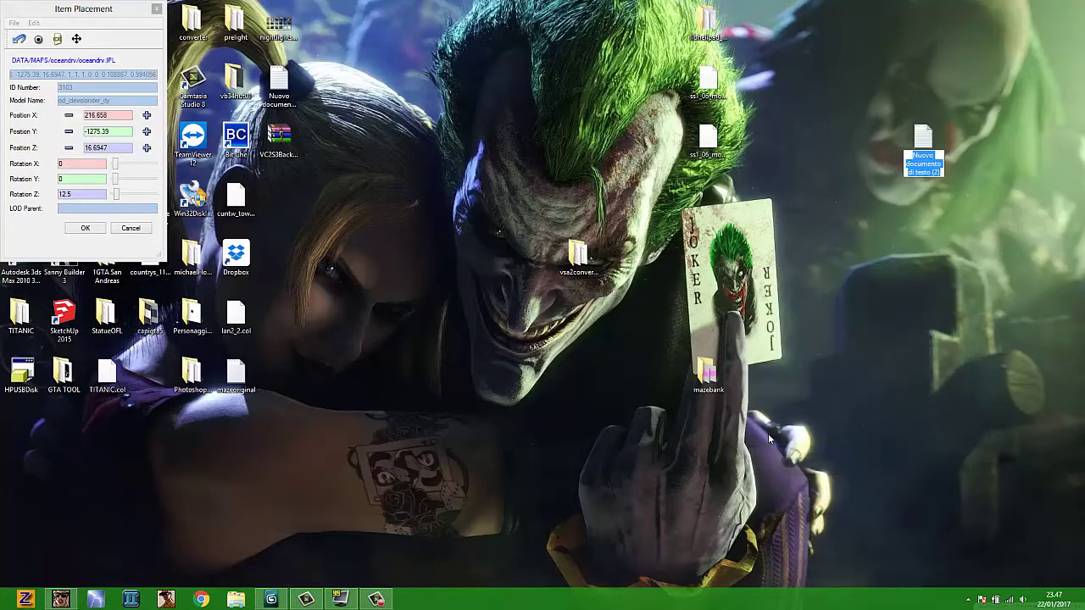
text(Name)
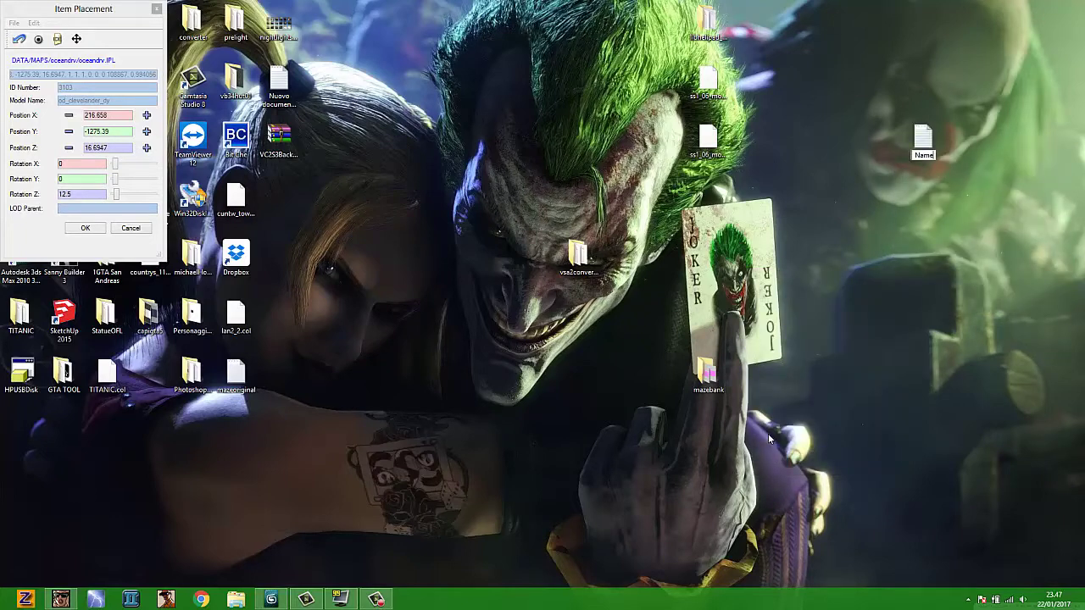
text(DFFTXD)
key(Return)
key(Return)
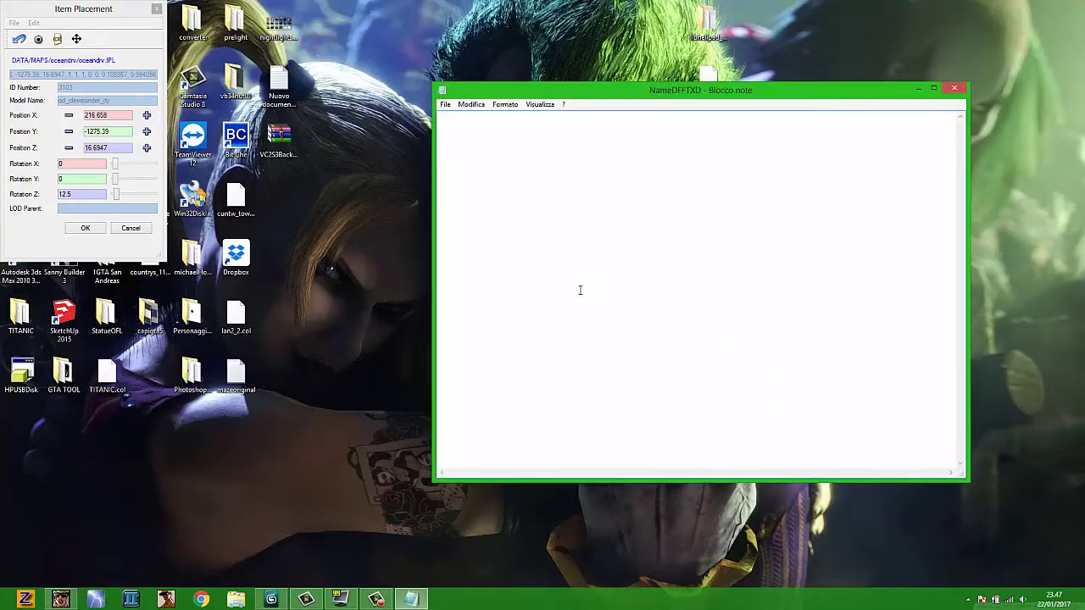
Paste the copied model name od_clevelander_dy into the note, followed by dff, and start a new line
right_click(580, 290)
click(607, 338)
text(dff)
key(Return)
Add the hotel's texture name od_hotels1 from the item definition, followed by txd, on the note's second line
click(375, 600)
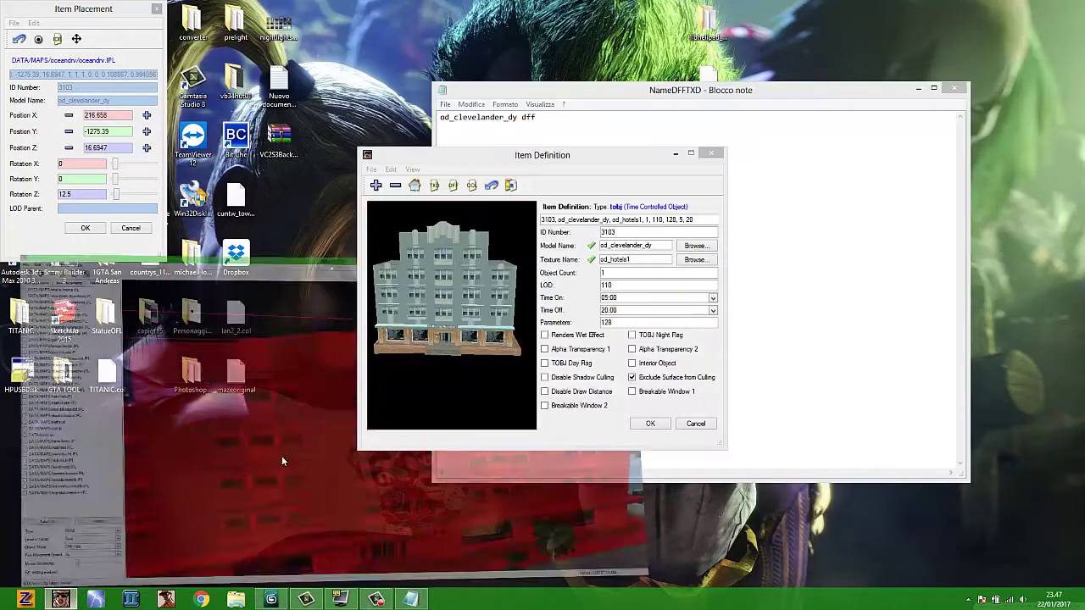
click(407, 601)
key(ctrl+v)
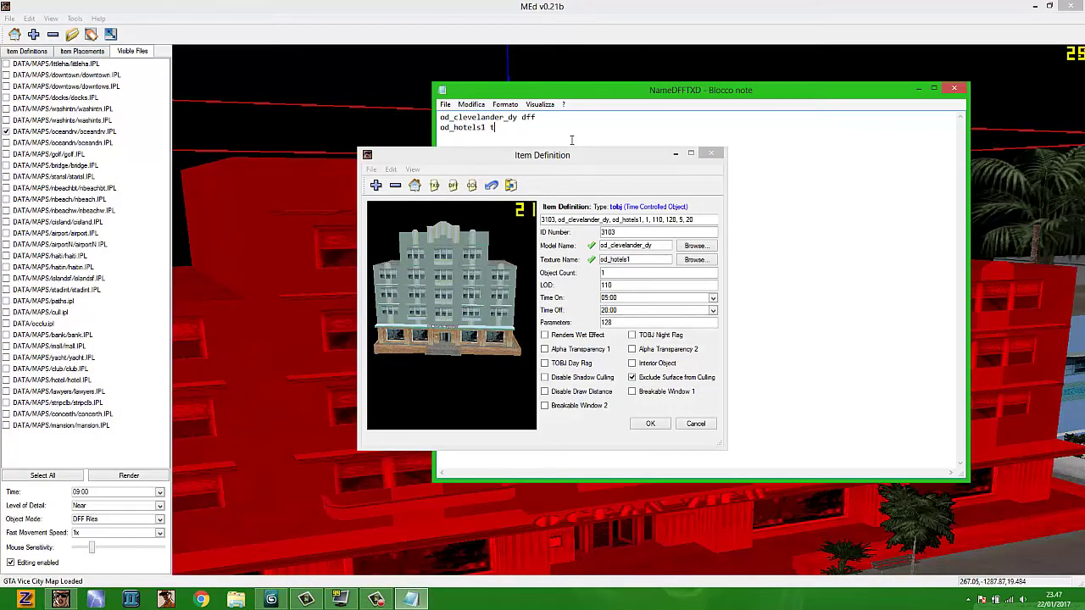
Accept the hotel's item definition and placement, and close the map editor without saving changes
click(650, 424)
double_click(575, 320)
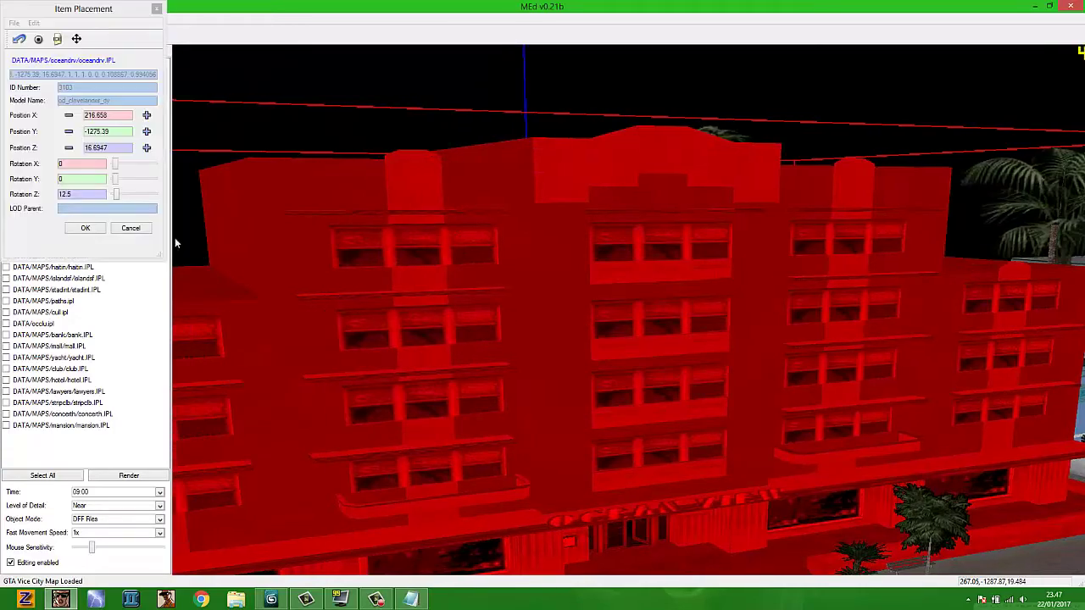
click(85, 229)
click(1071, 6)
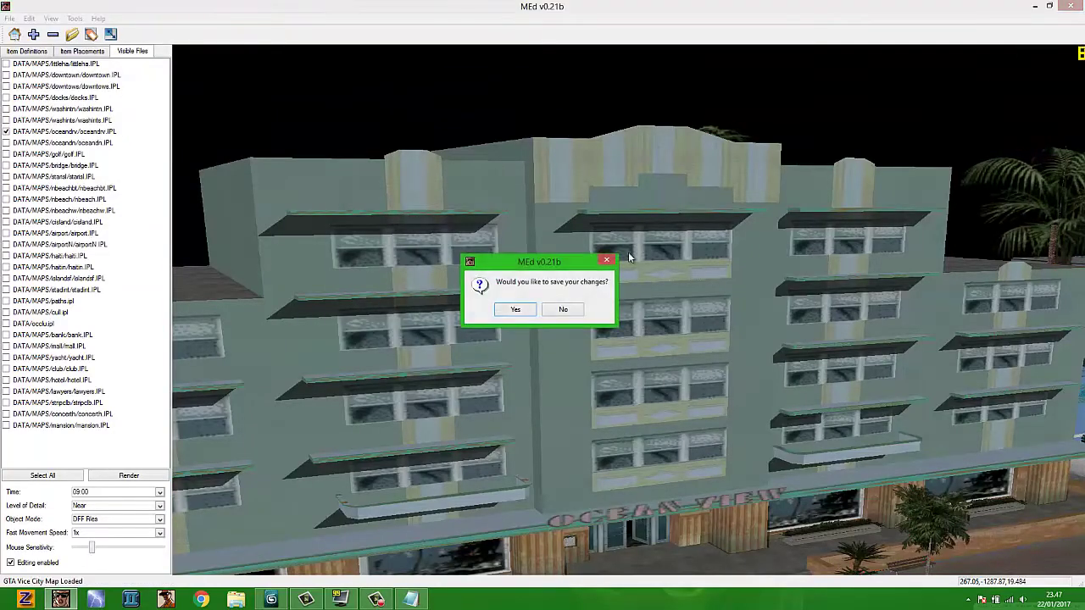
click(563, 309)
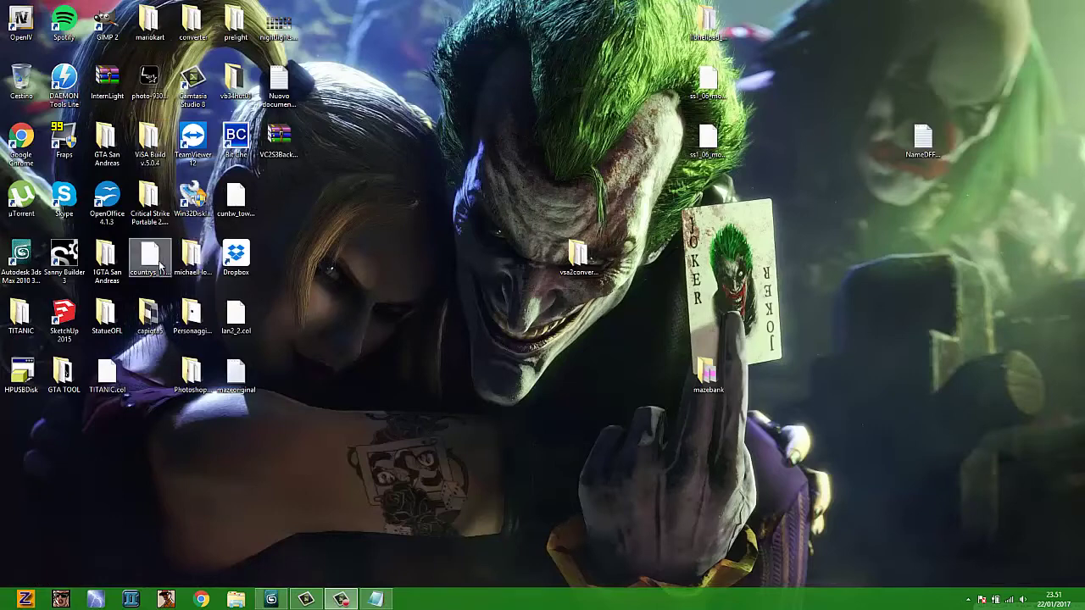
Run IMGTool as administrator from the IMGTOOL folder inside the desktop's GTA TOOL folder
double_click(64, 373)
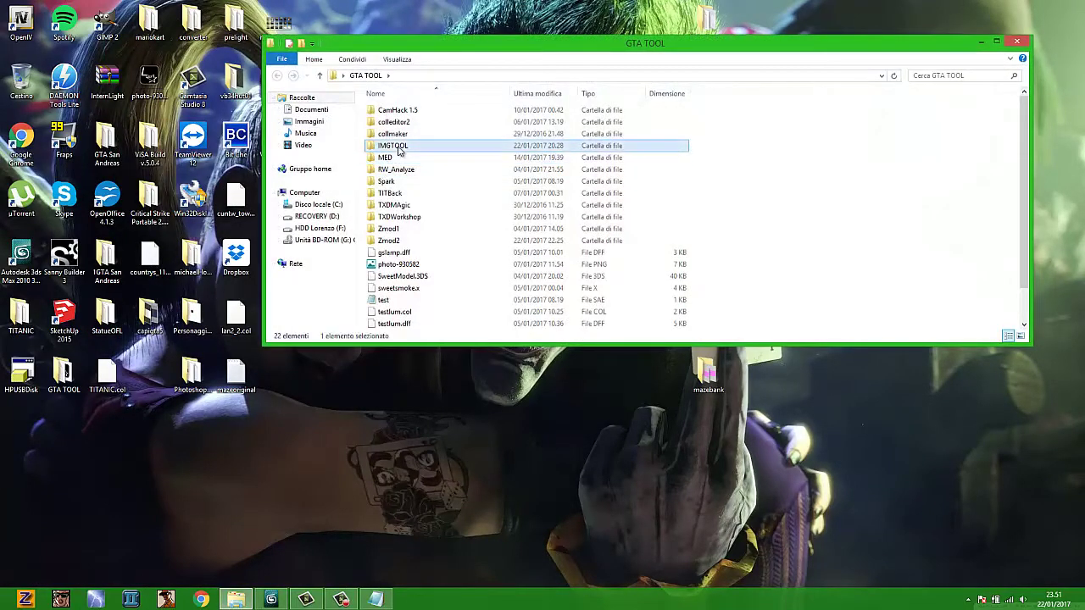
double_click(400, 146)
right_click(396, 112)
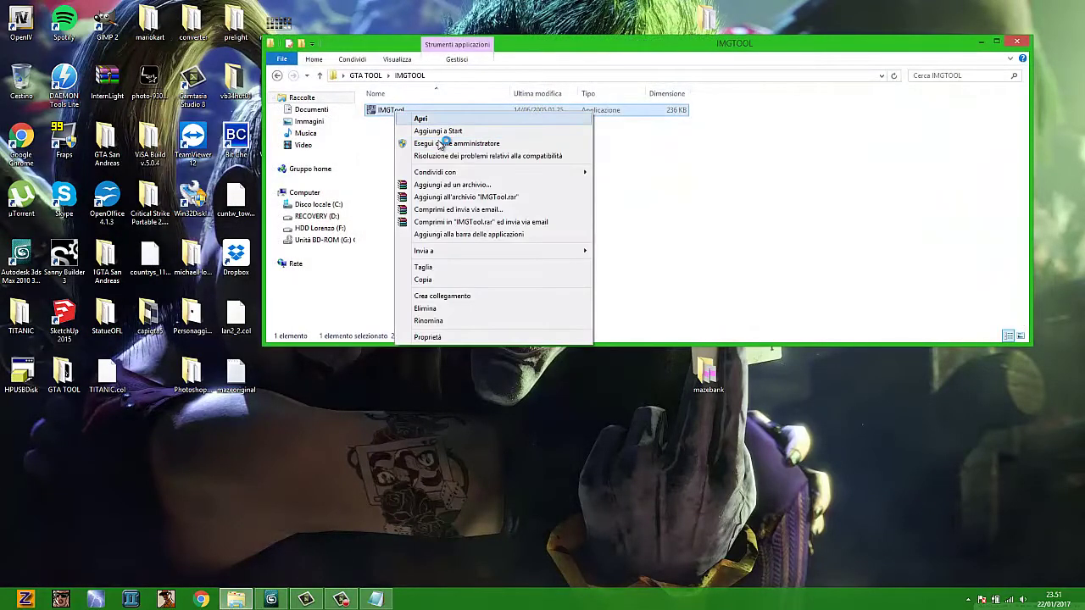
click(444, 143)
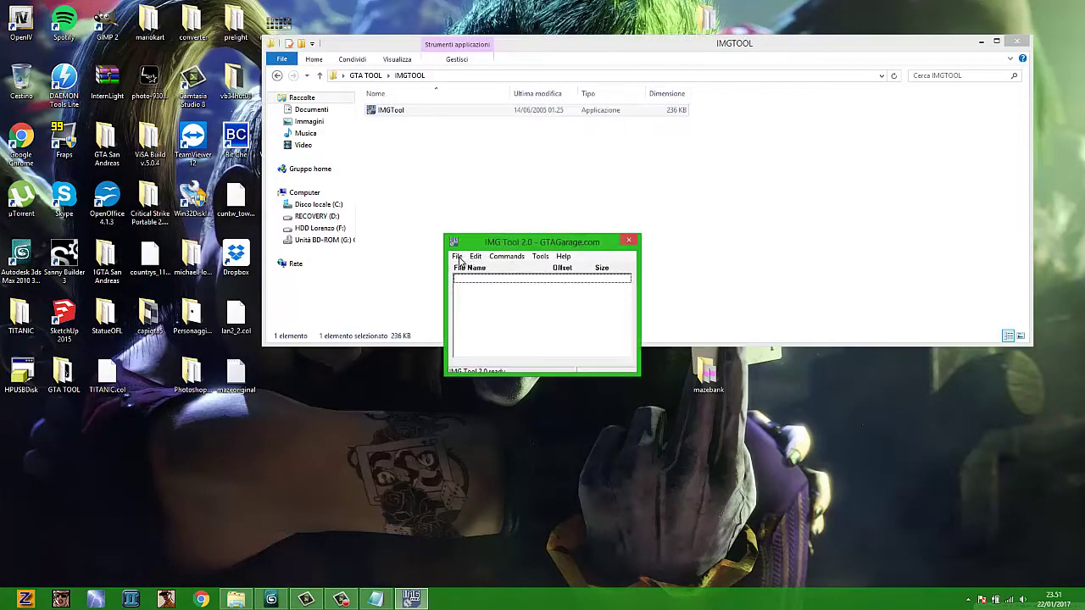
Open the gta3 archive from the models folder of Grand Theft Auto Vice City and close the IMGTOOL folder window
click(457, 257)
click(473, 272)
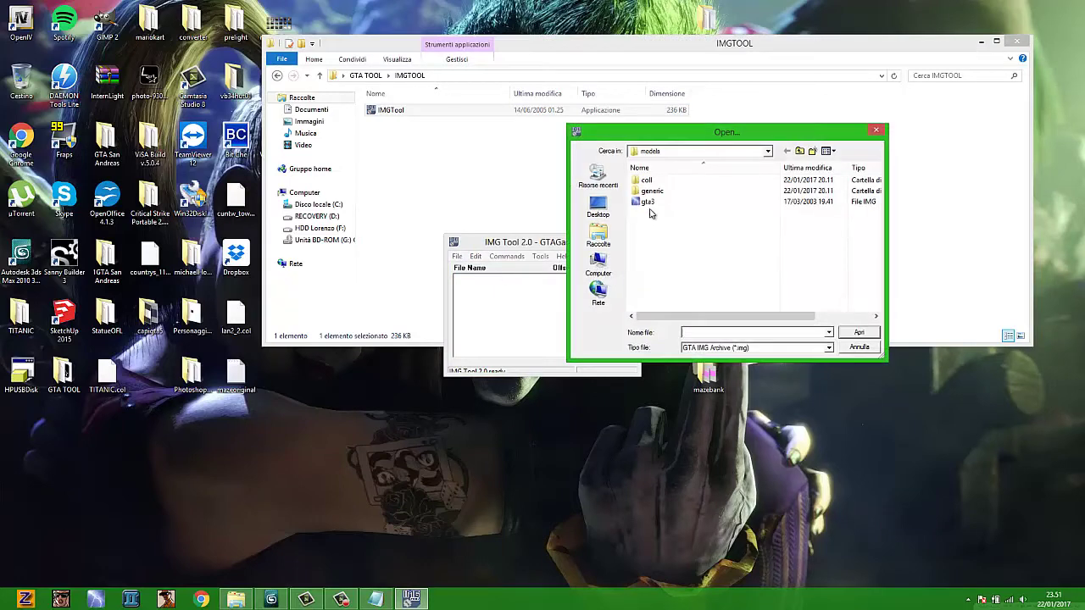
click(801, 152)
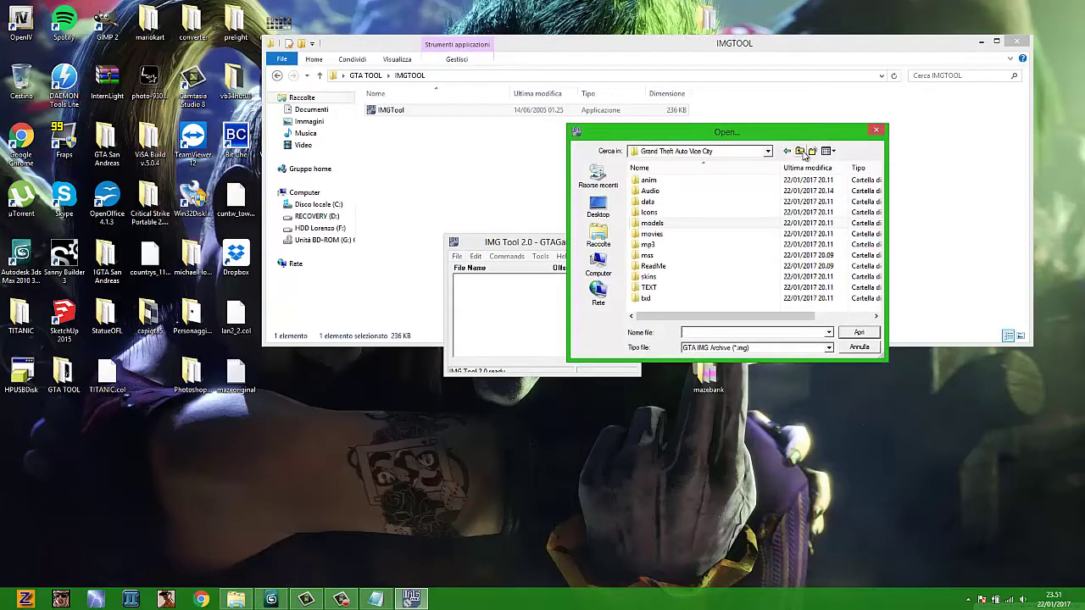
double_click(664, 224)
click(657, 203)
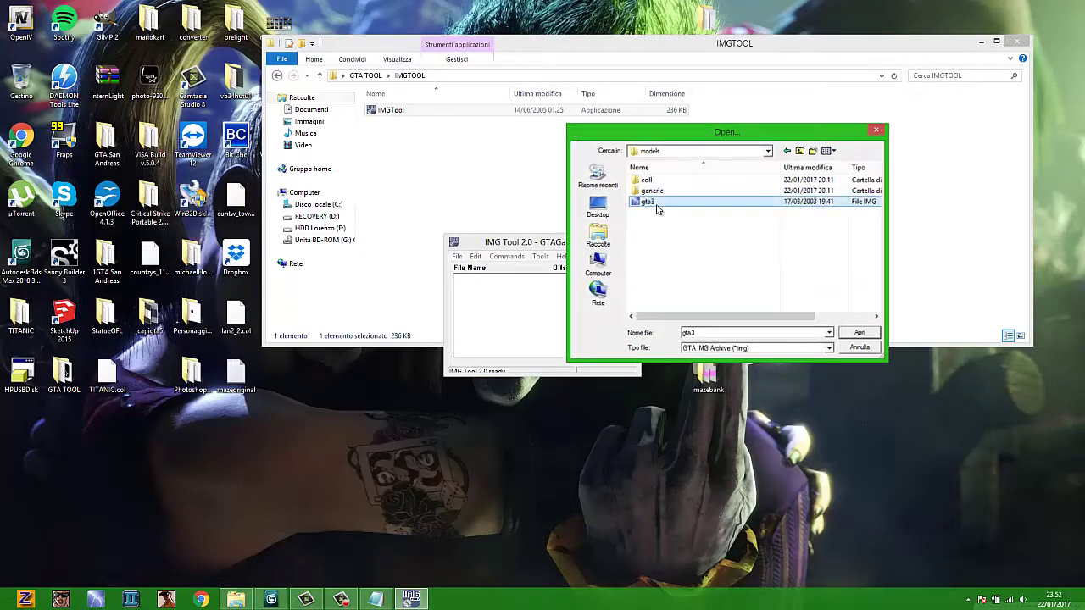
double_click(648, 202)
drag(547, 244, 597, 163)
drag(683, 288, 803, 350)
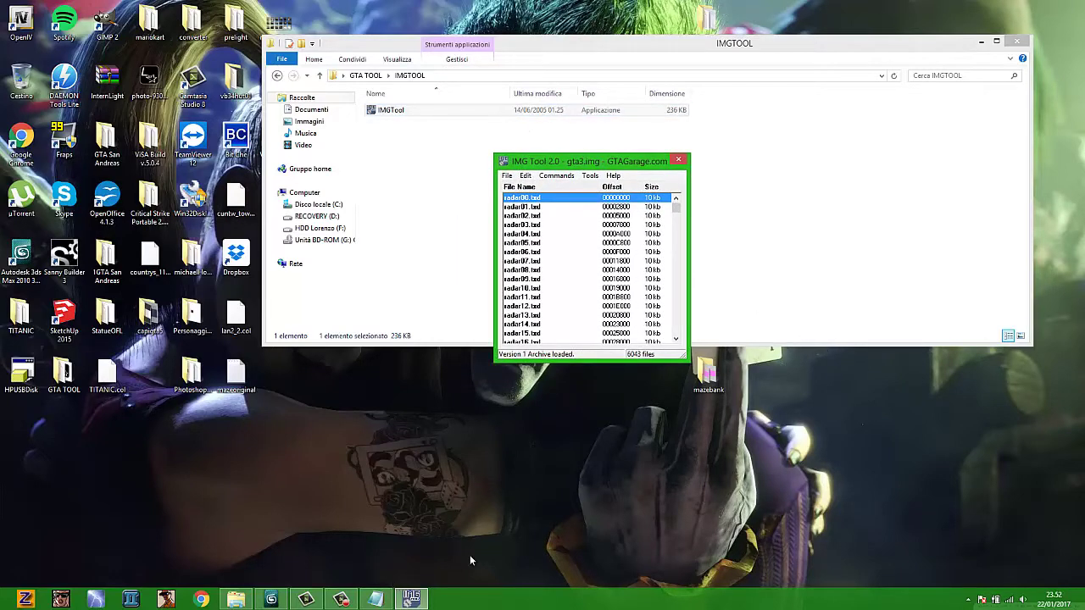
click(1014, 42)
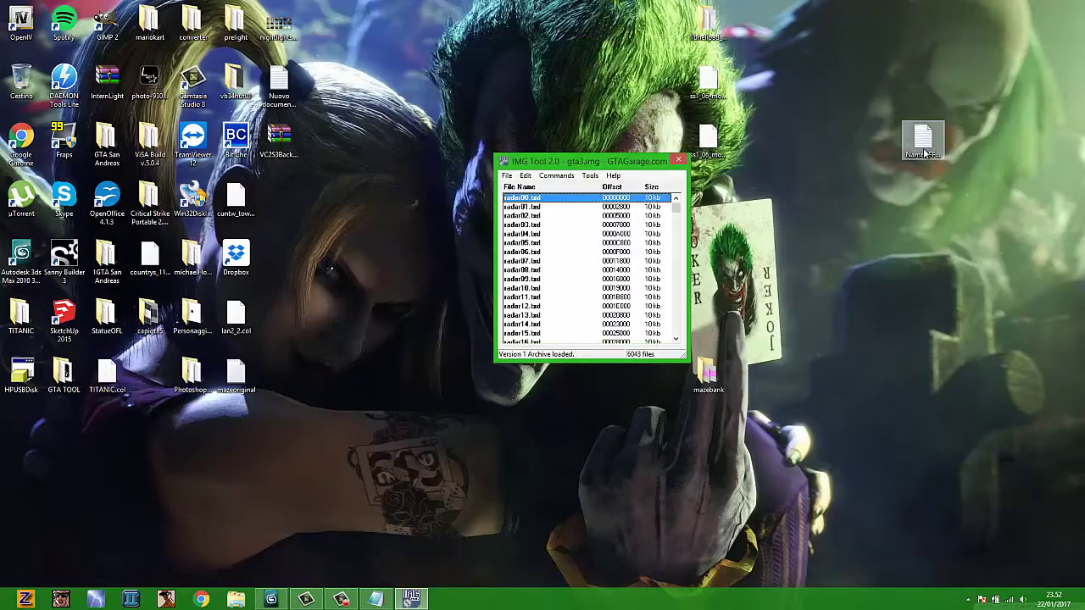
Copy the model name od_clevelander_dy from the NameDFFTXD note and minimize the note
double_click(922, 146)
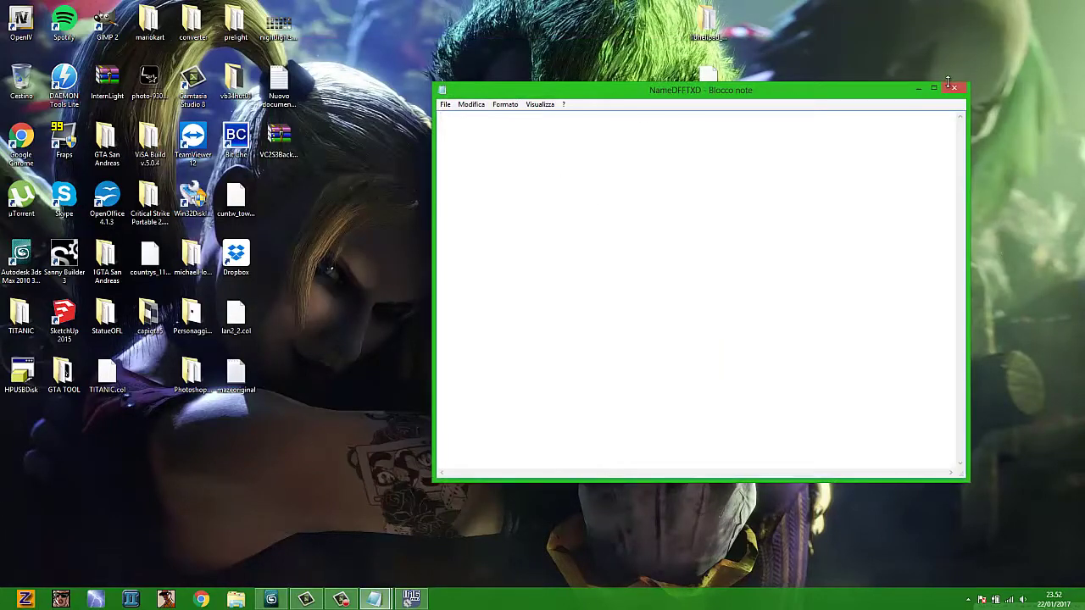
click(951, 85)
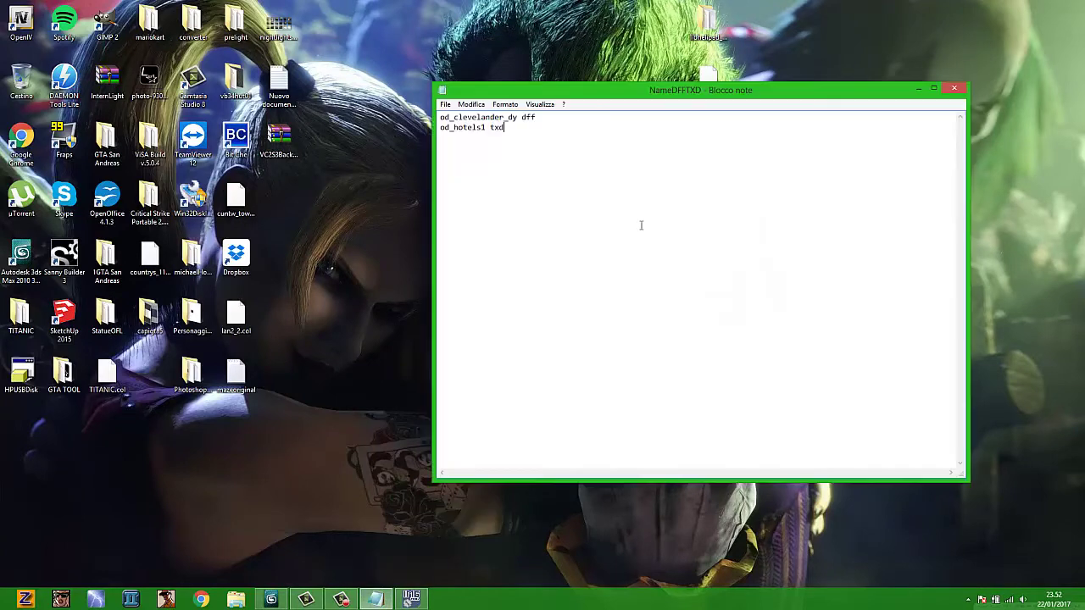
click(500, 118)
drag(482, 118, 440, 118)
right_click(442, 118)
click(475, 153)
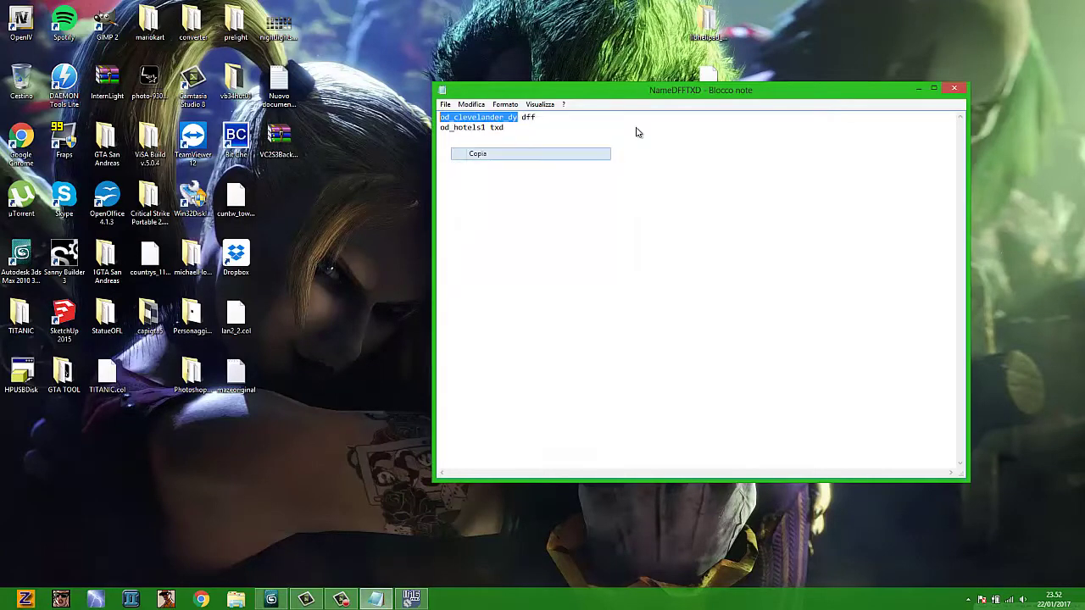
click(921, 90)
Search the gta3 archive for the copied model name od_clevelander_dy
click(526, 175)
click(544, 201)
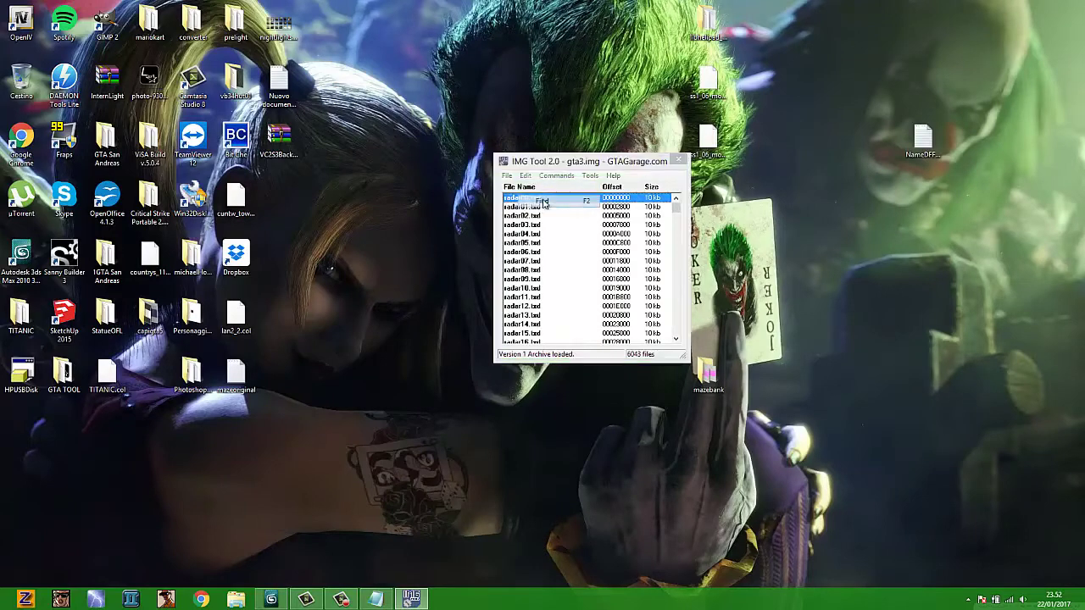
right_click(547, 205)
click(597, 254)
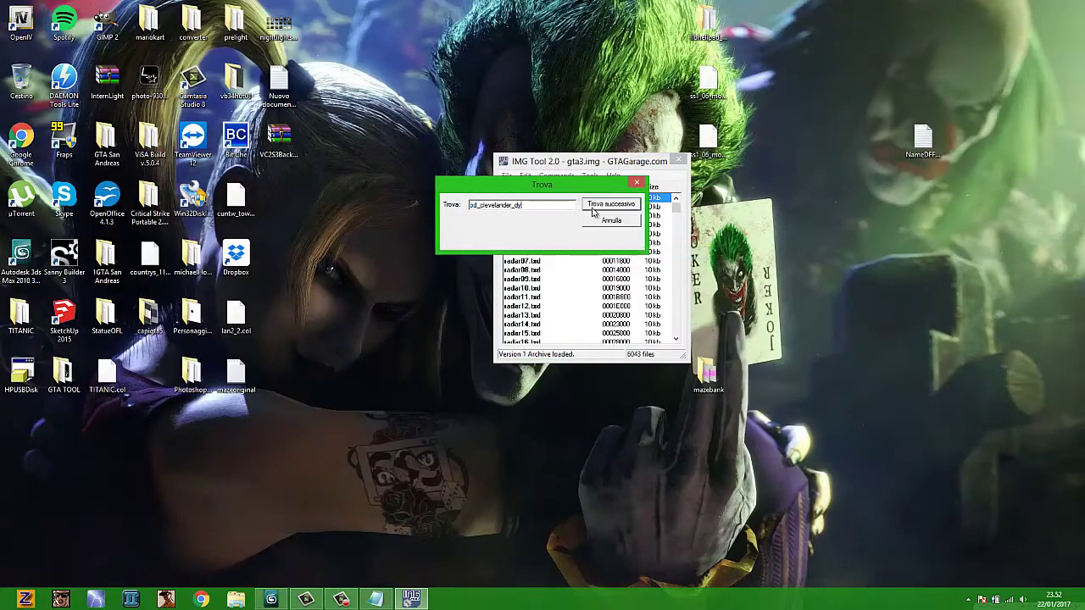
click(610, 205)
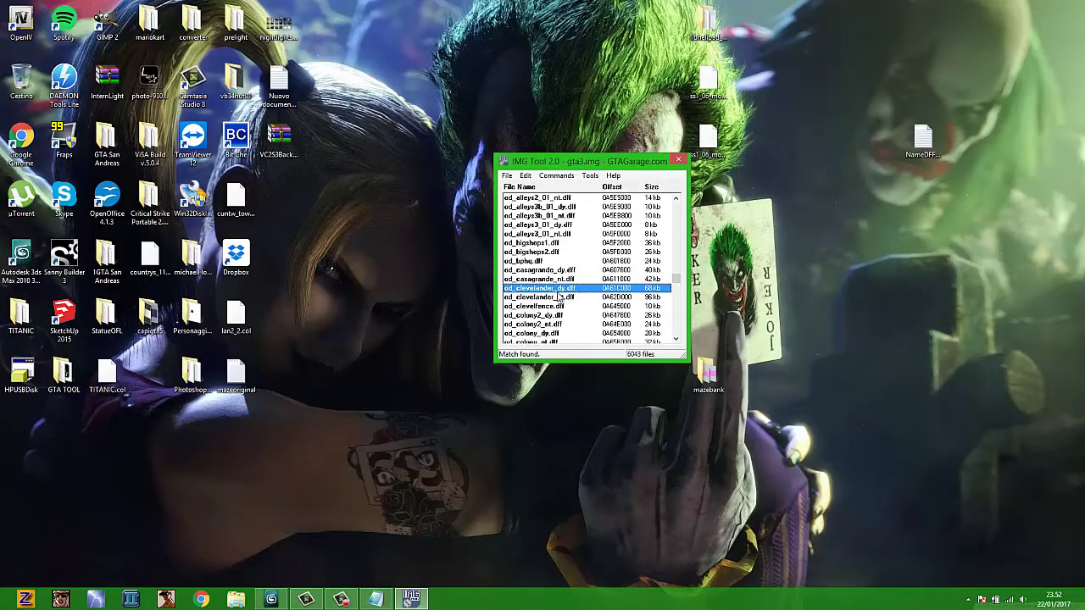
Extract od_clevelander_dy.dff from the archive to the Desktop
right_click(547, 293)
click(563, 297)
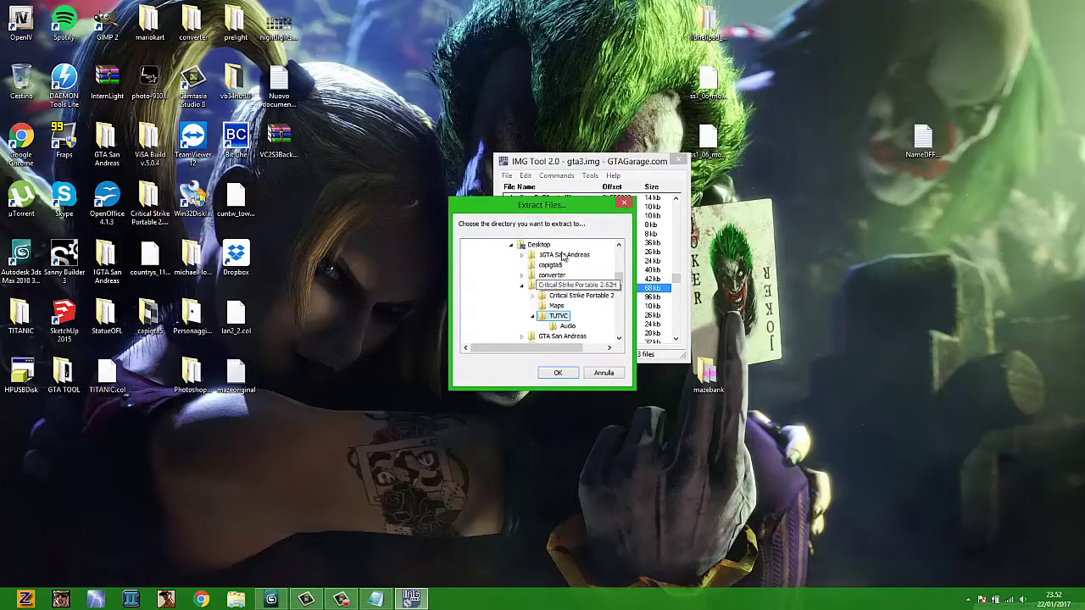
click(546, 245)
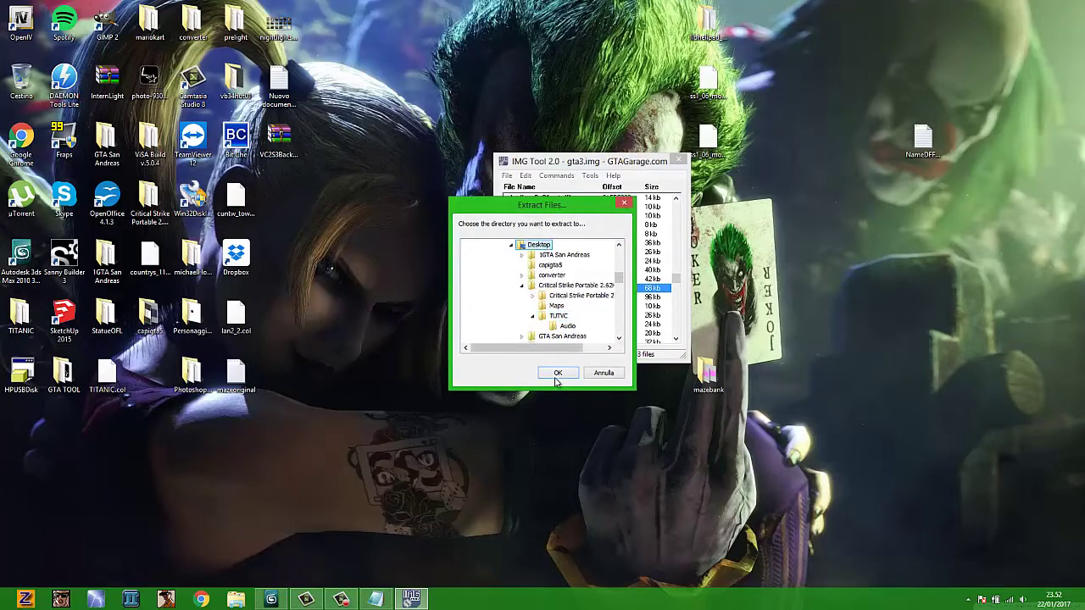
click(557, 374)
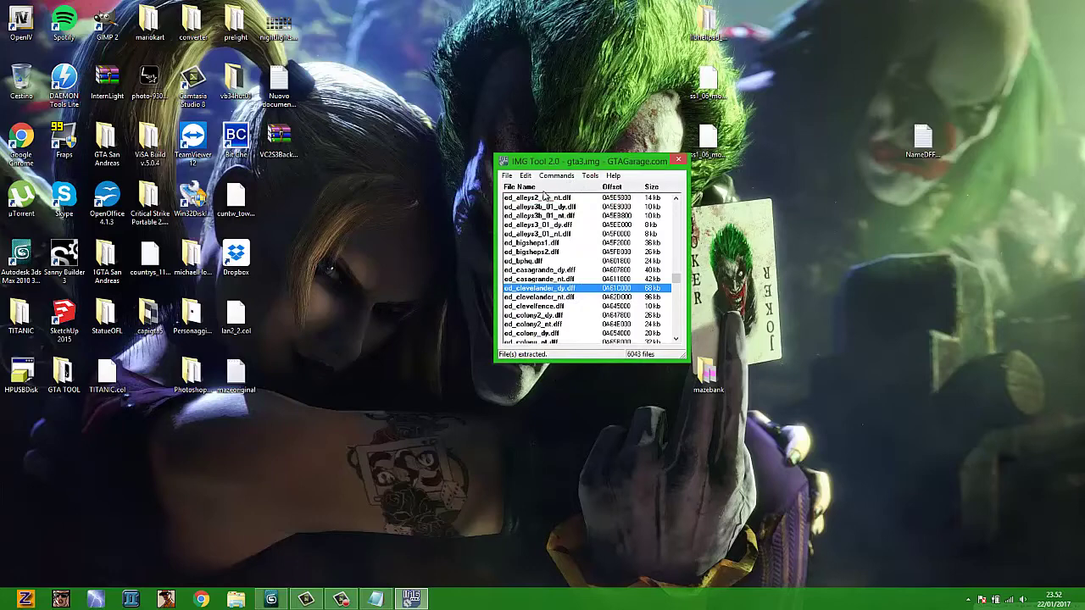
Copy the texture name od_hotels1 from the NameDFFTXD note and close the note
click(375, 600)
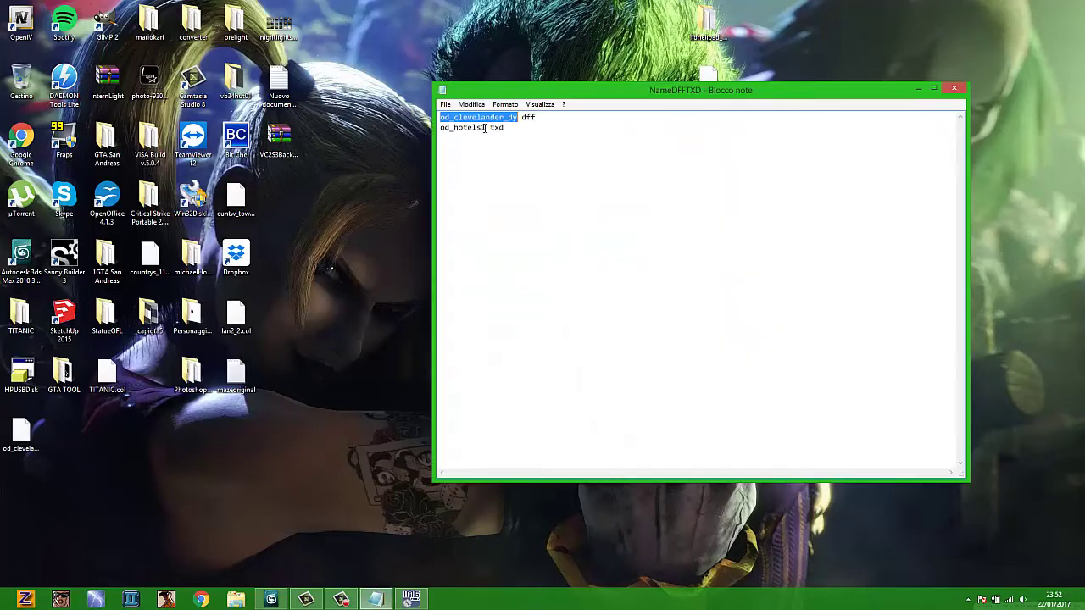
drag(485, 128, 441, 128)
right_click(442, 129)
click(472, 164)
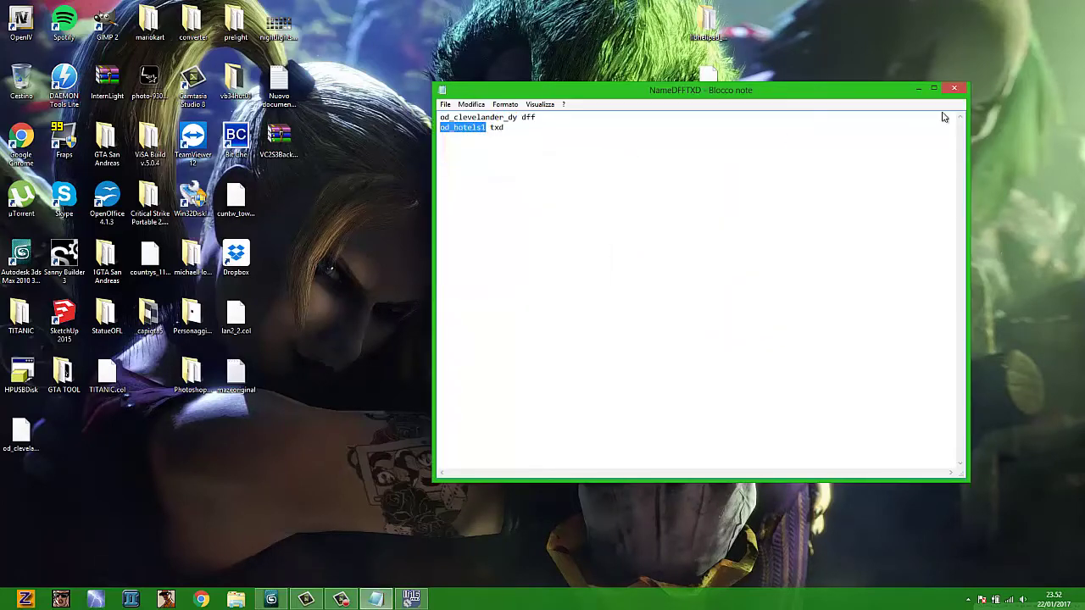
click(954, 88)
click(564, 309)
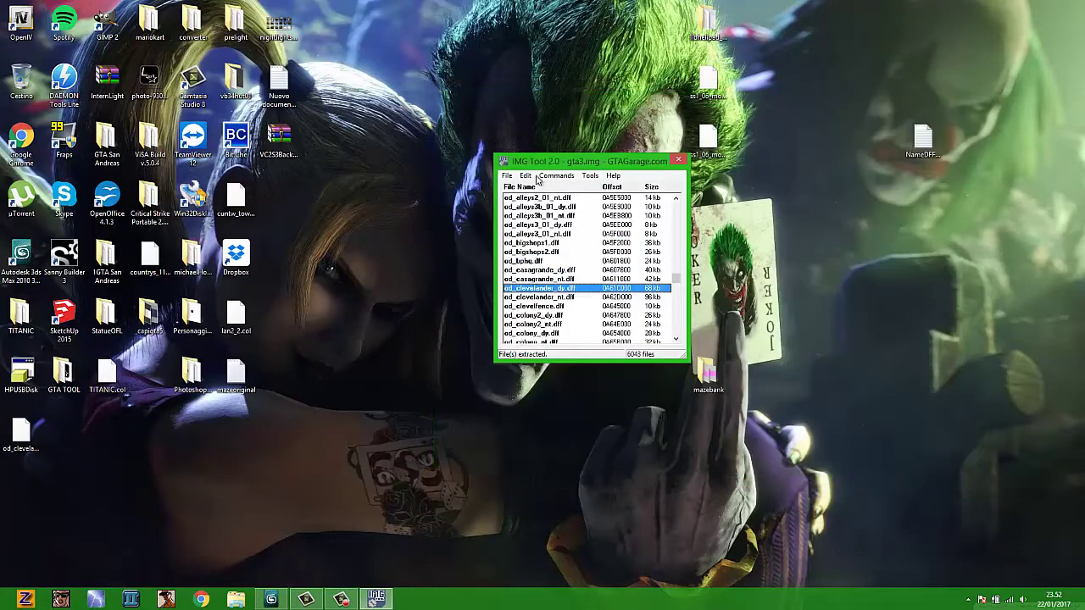
Search the gta3 archive for the copied texture name od_hotels1
click(531, 176)
click(538, 200)
right_click(522, 205)
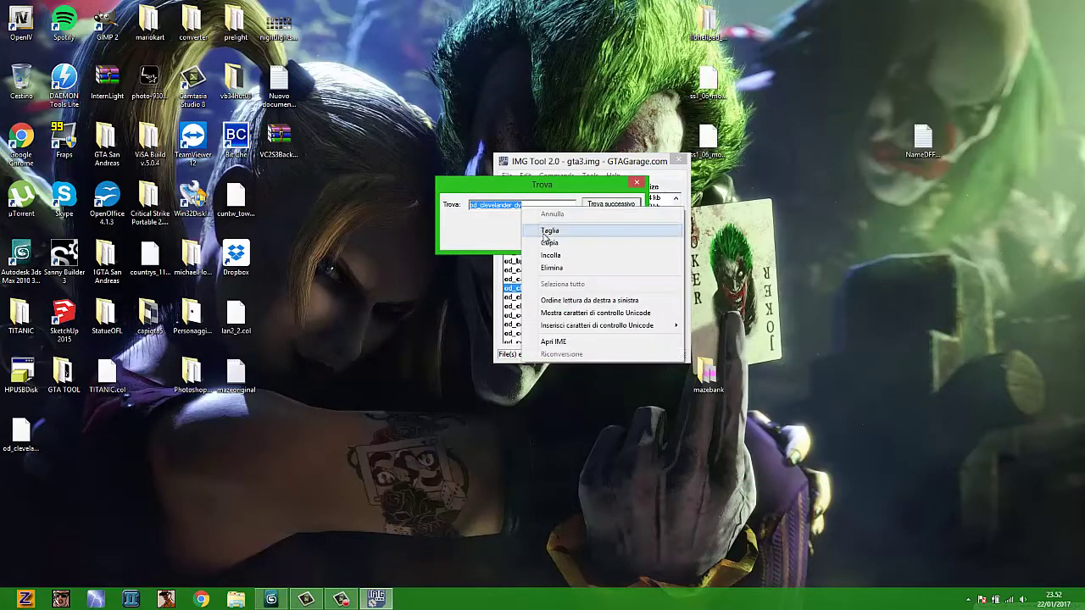
click(555, 255)
click(612, 204)
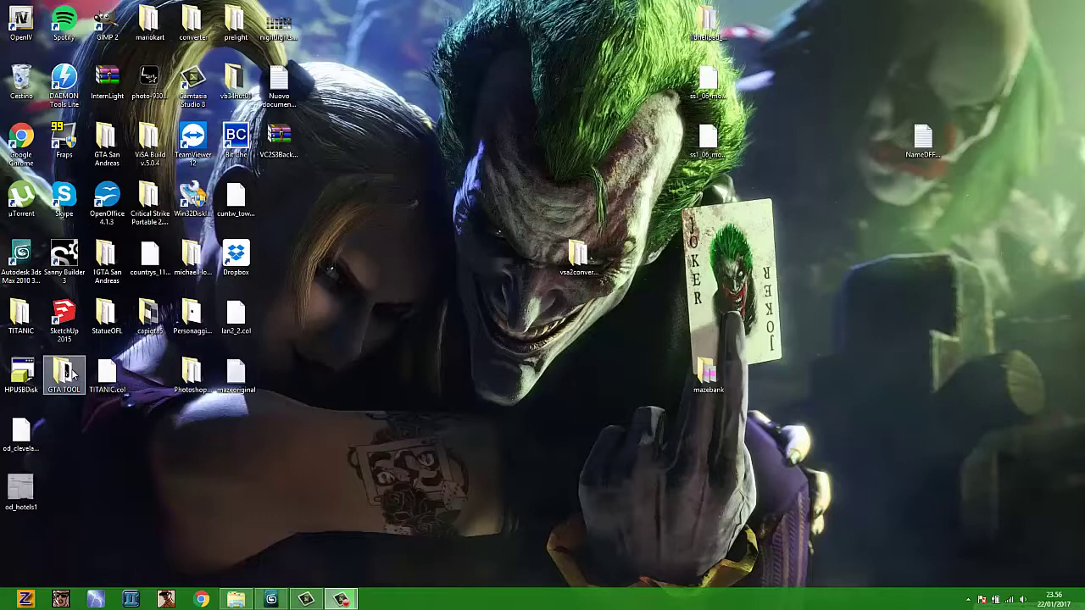
Launch txdworkshop from the TXDWorkshop folder inside the desktop's GTA TOOL folder
double_click(64, 370)
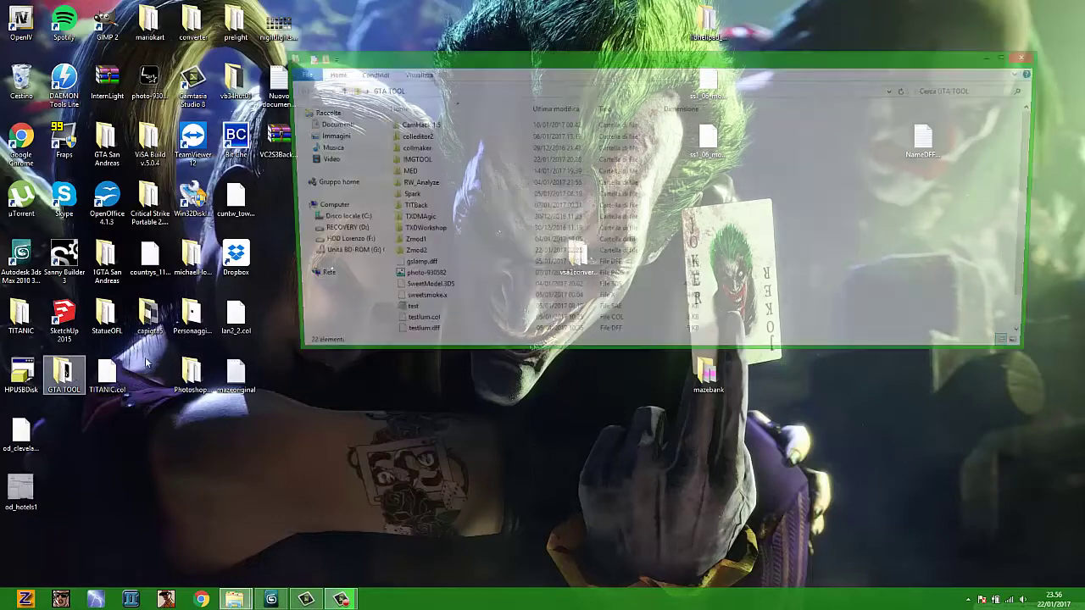
double_click(464, 235)
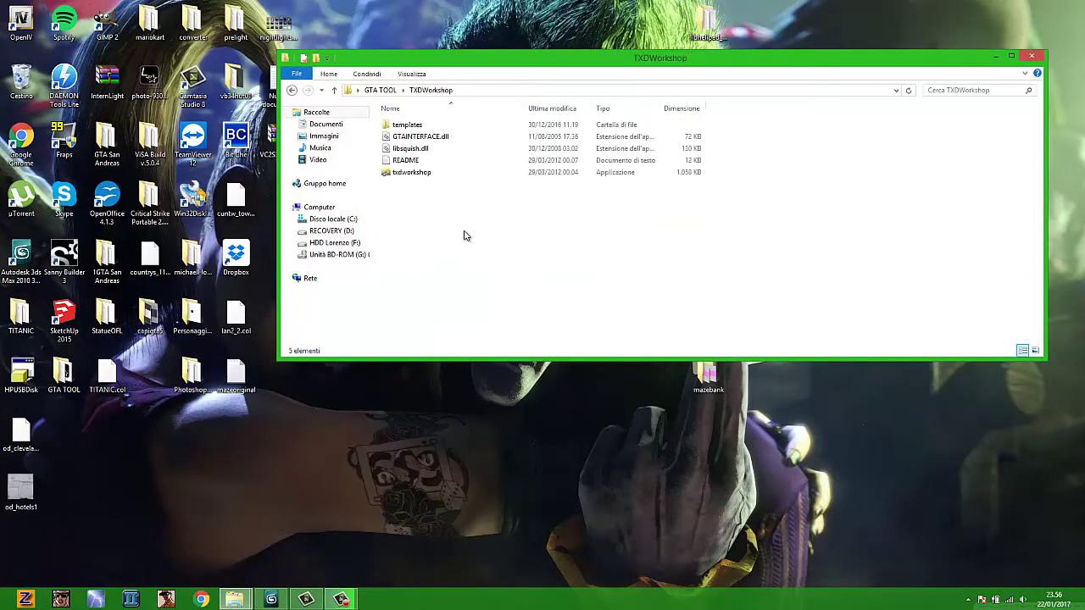
double_click(444, 174)
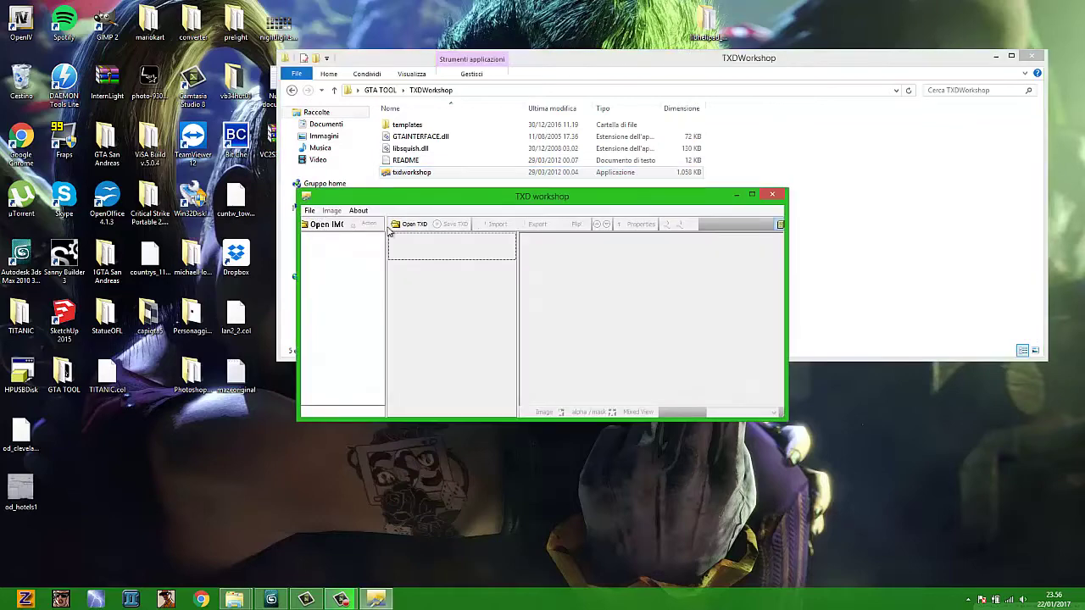
Open the od_hotels1 texture archive from the TUTVC folder in TXD Workshop
click(424, 229)
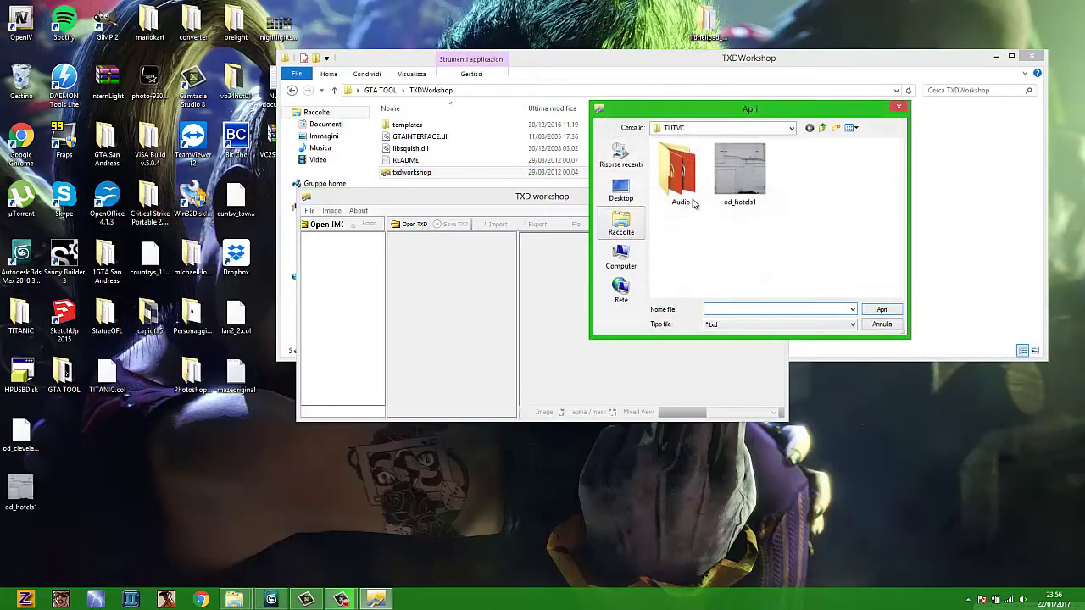
click(739, 178)
click(877, 312)
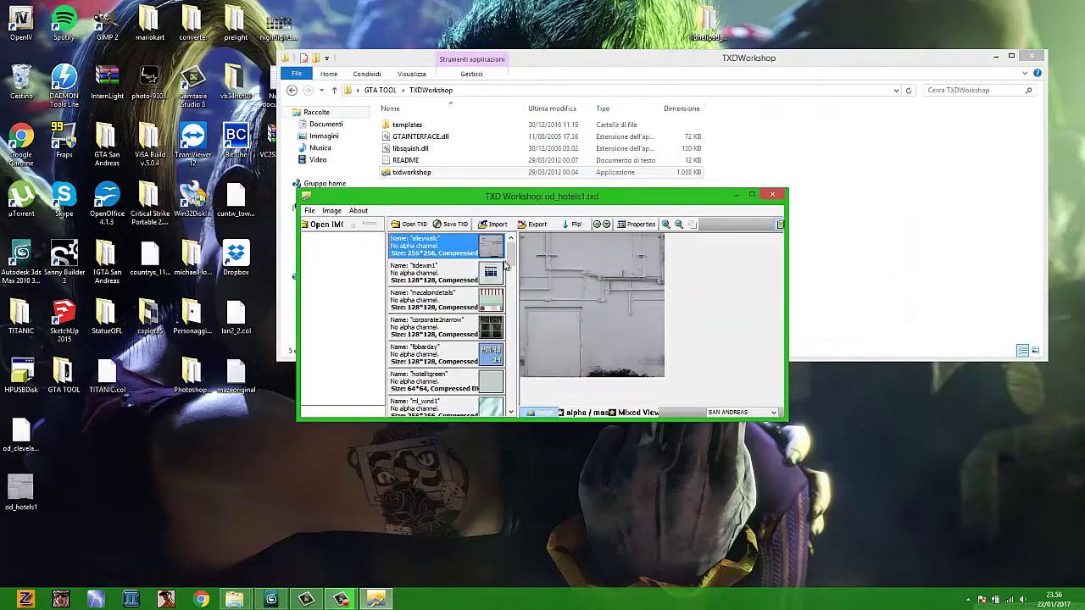
Export the alleywallc texture to the TUTVC folder, followed by the tidewin1 texture as BMP
click(536, 225)
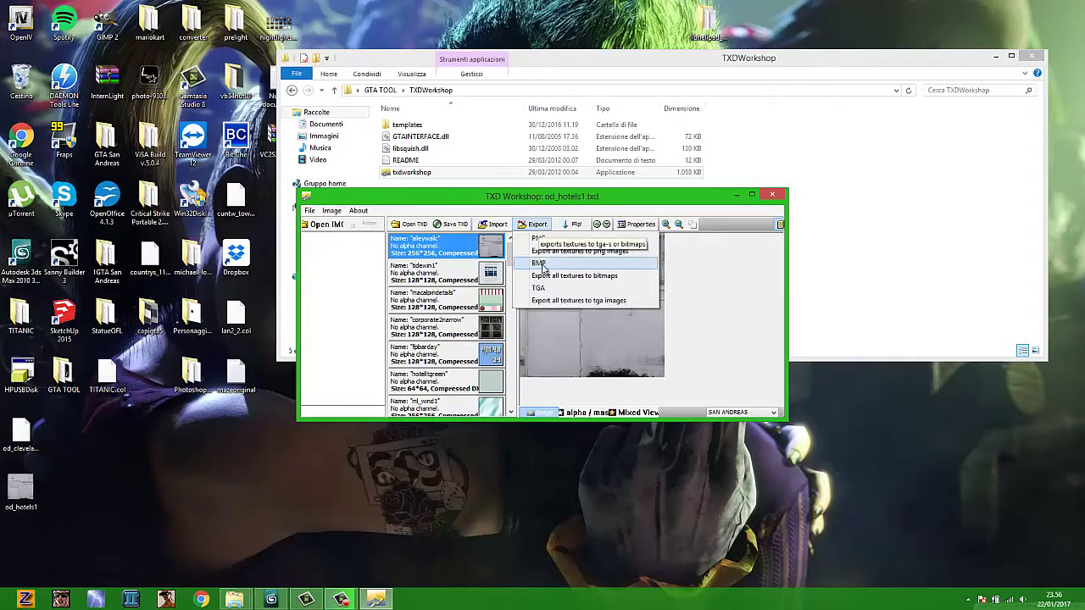
click(547, 240)
click(882, 310)
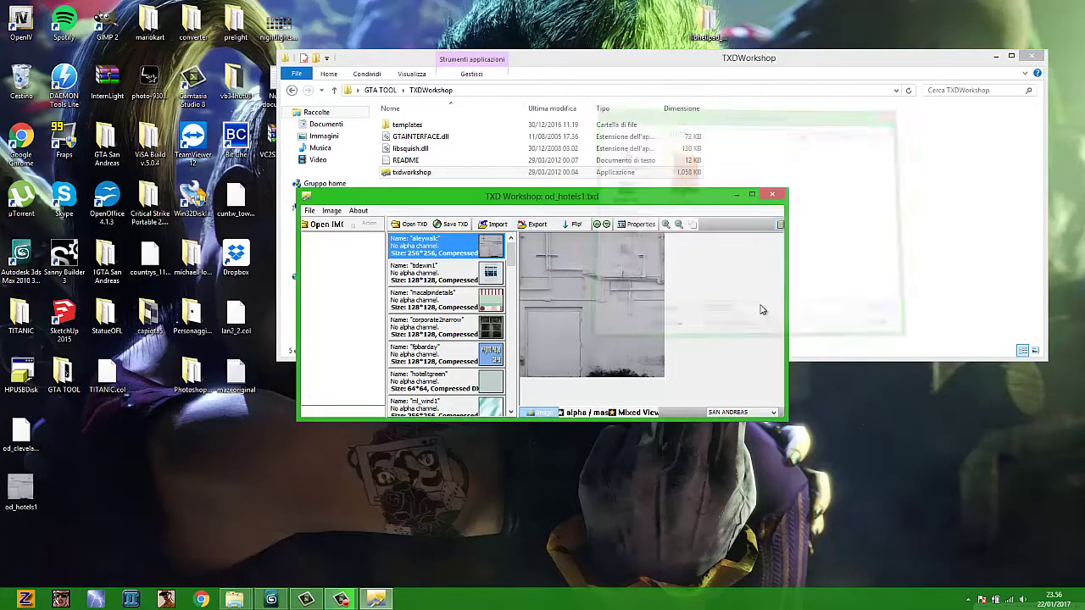
click(437, 273)
click(534, 224)
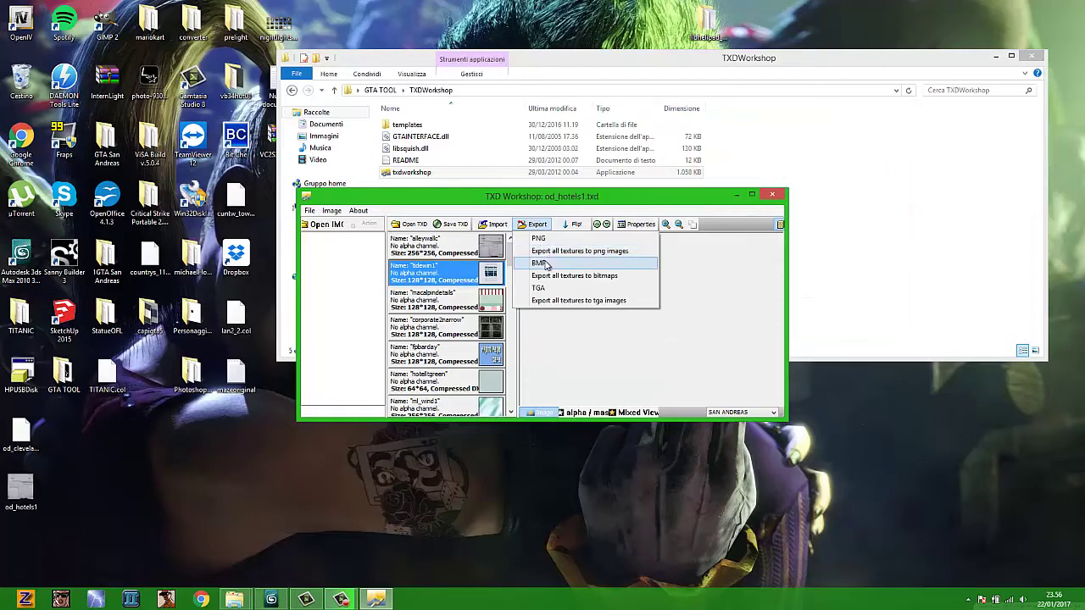
click(548, 263)
click(872, 312)
Export the macalpindetails texture and, as BMP, the corporate2narrow texture to the TUTVC folder, and close TXD Workshop
click(437, 298)
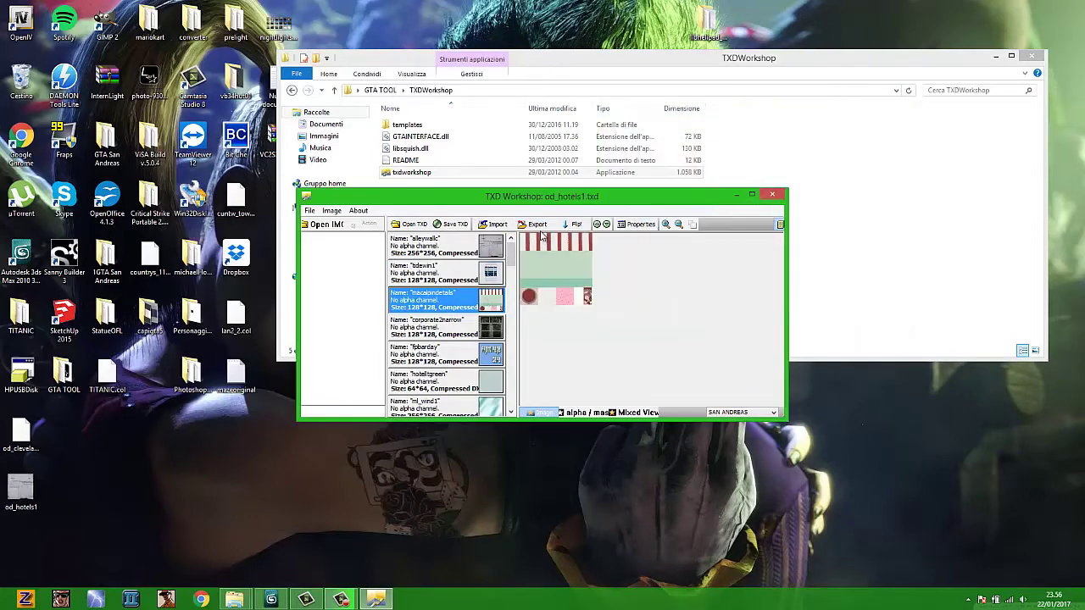
click(536, 224)
click(554, 289)
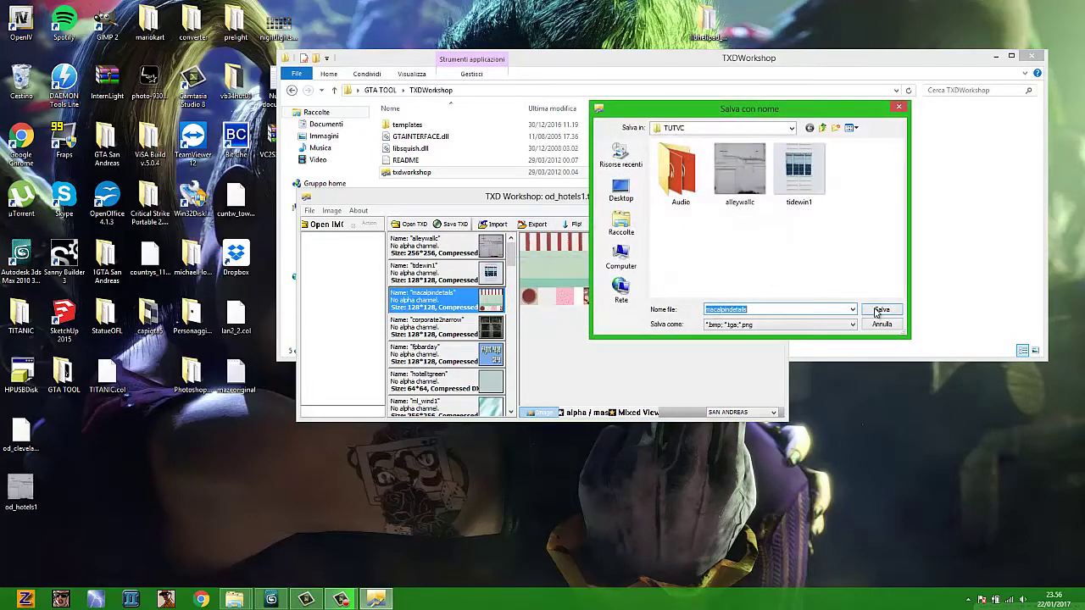
click(880, 310)
click(436, 327)
click(536, 225)
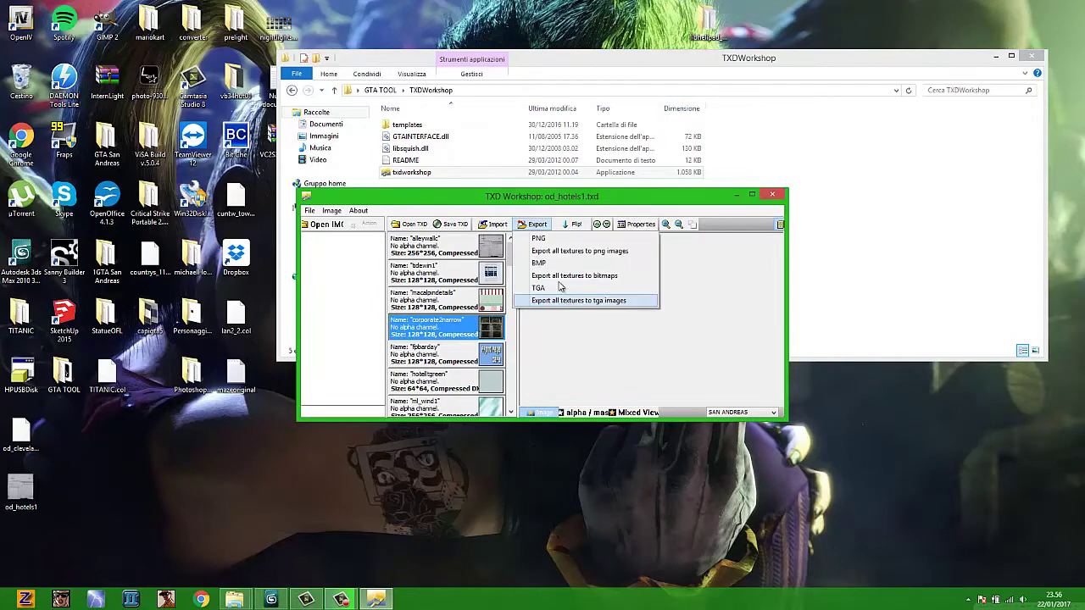
click(551, 264)
click(880, 310)
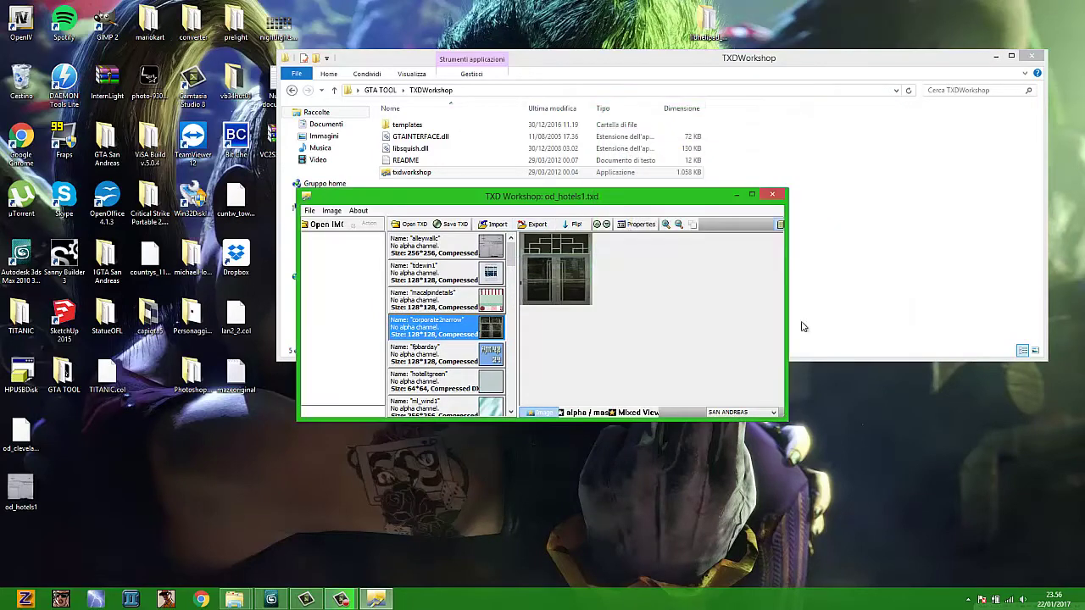
click(773, 197)
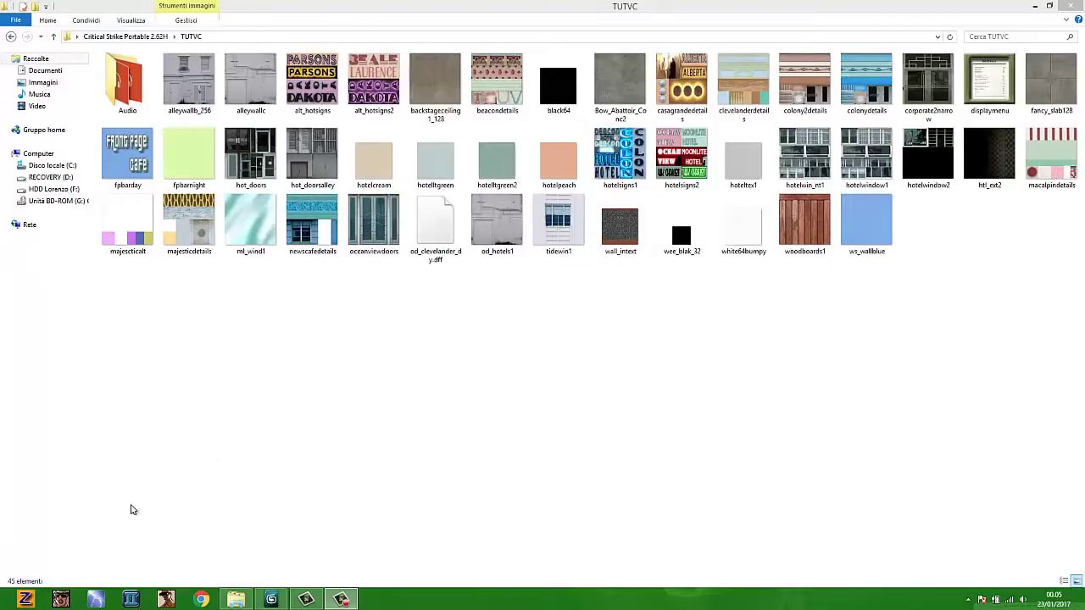
Launch ZModeler and import od_clevelander_dy.dff from the TUTVC folder with BMP preferable textures and Autodetect Lights enabled
click(26, 600)
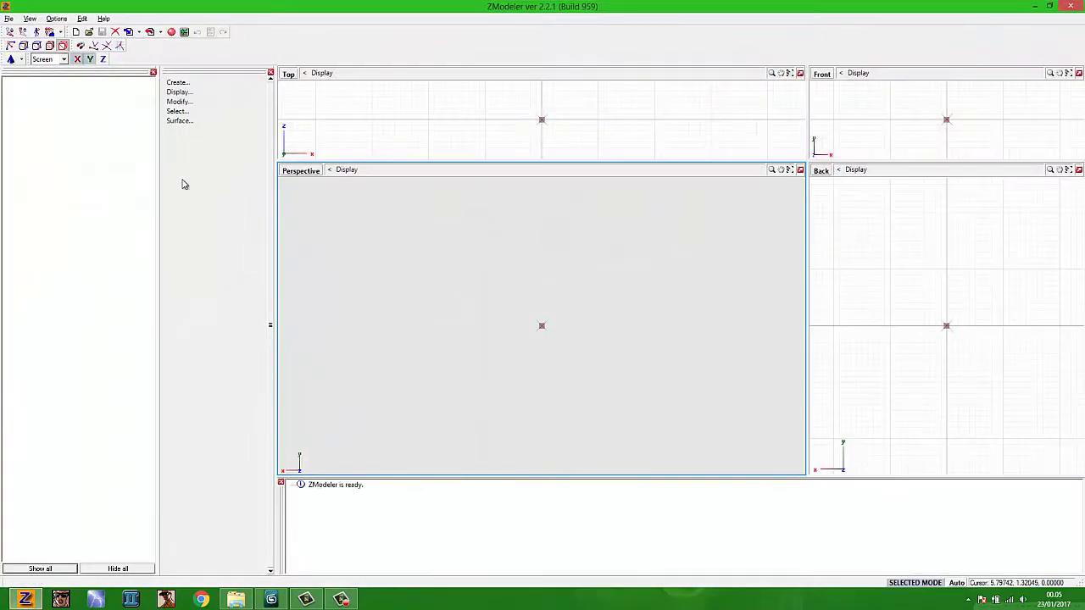
click(9, 20)
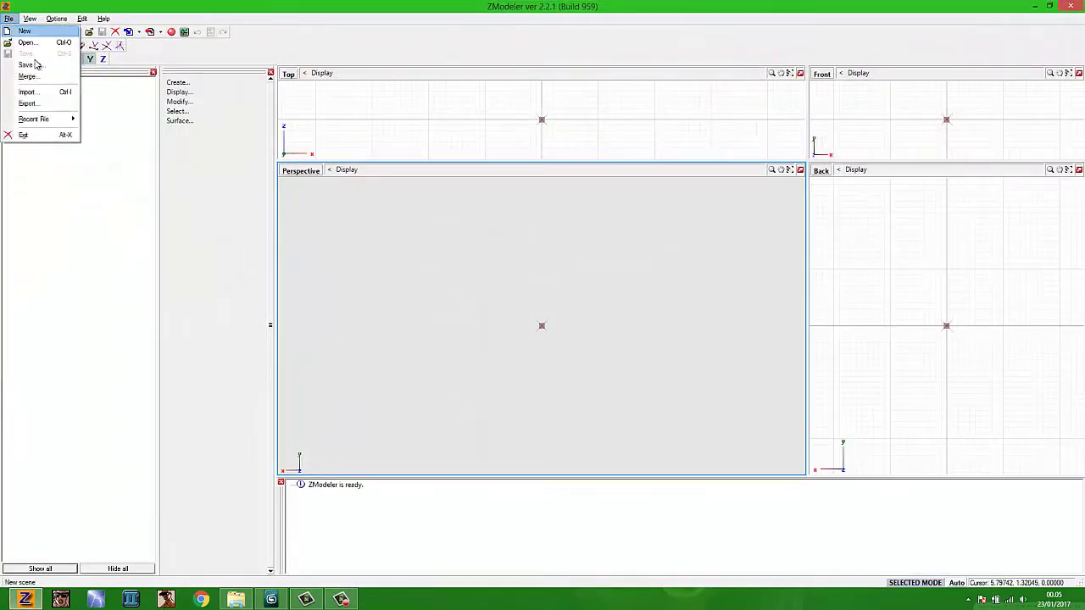
click(36, 91)
click(471, 241)
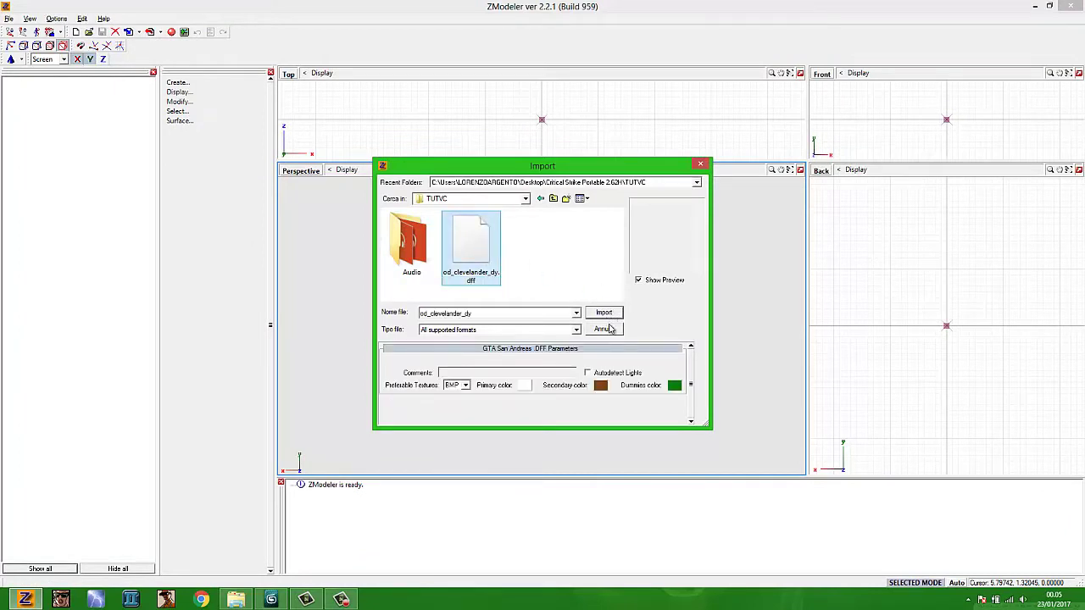
click(588, 373)
click(464, 385)
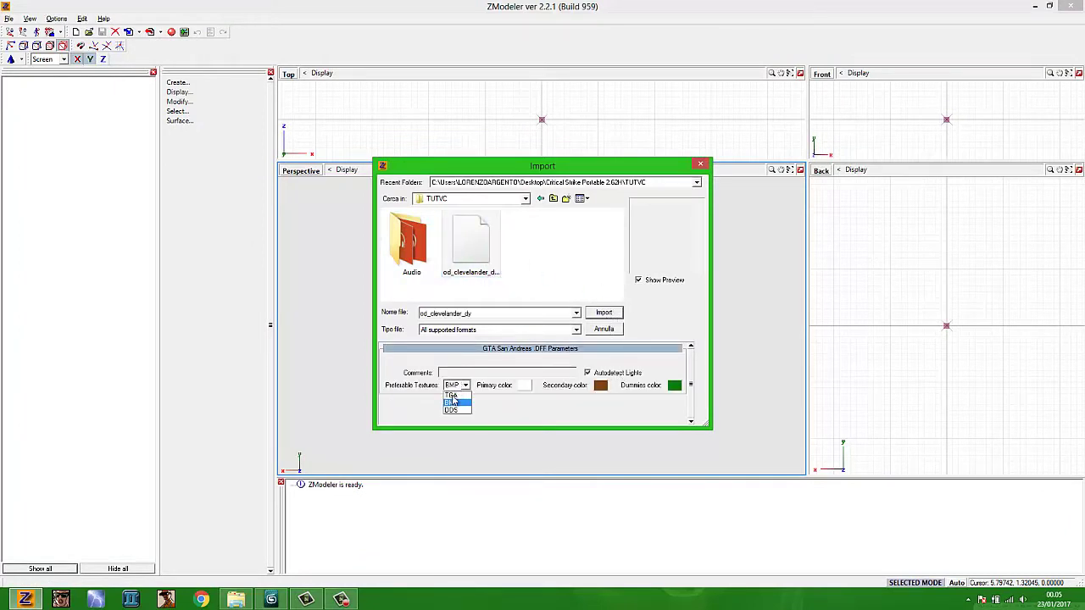
click(452, 402)
click(604, 311)
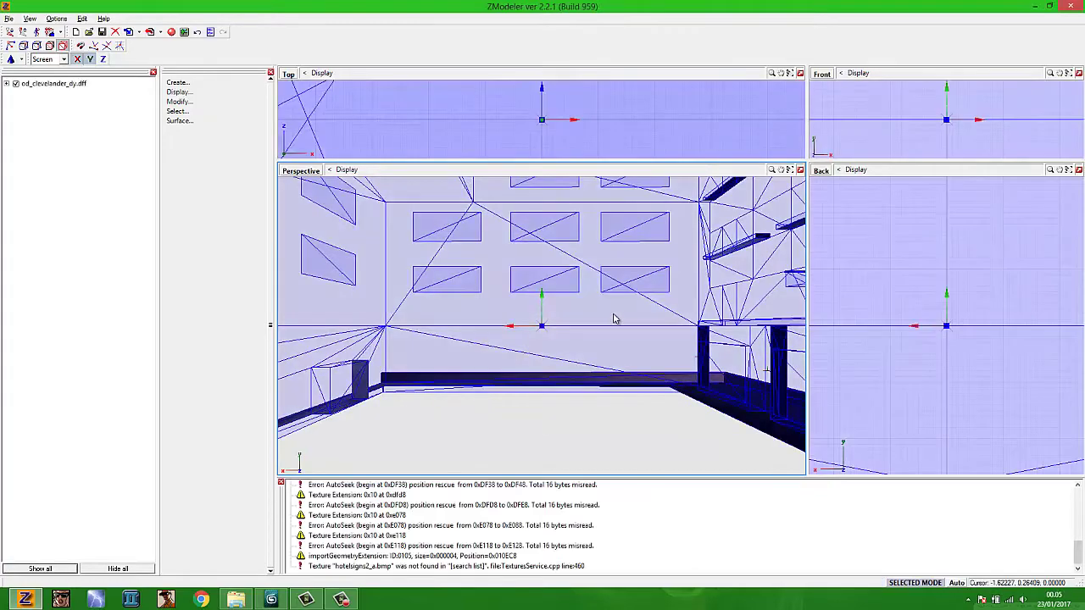
scroll(618, 305, down, 7)
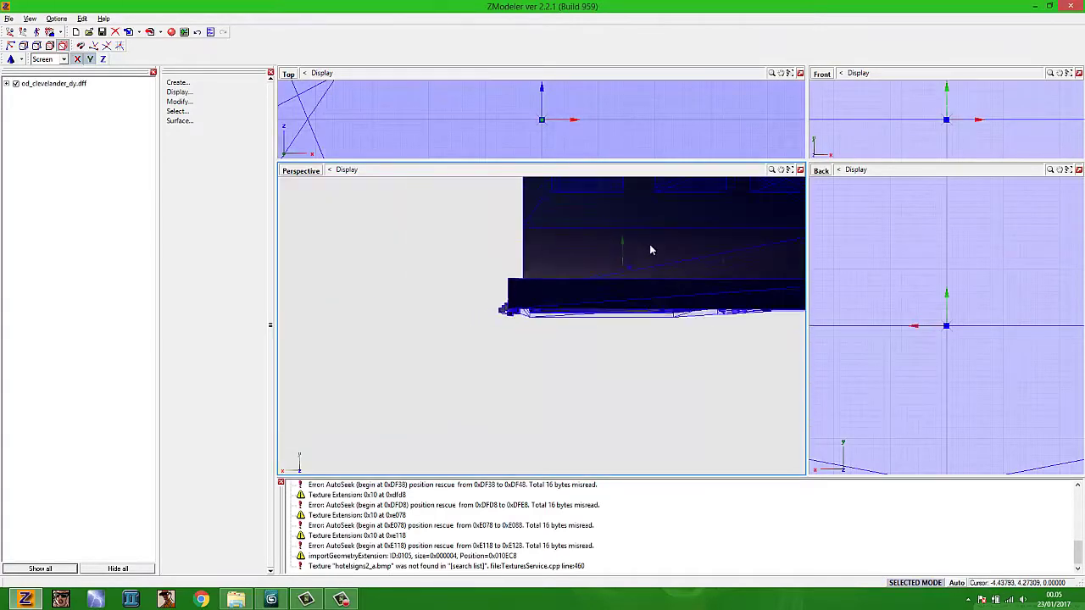
middle_drag(651, 250, 598, 283)
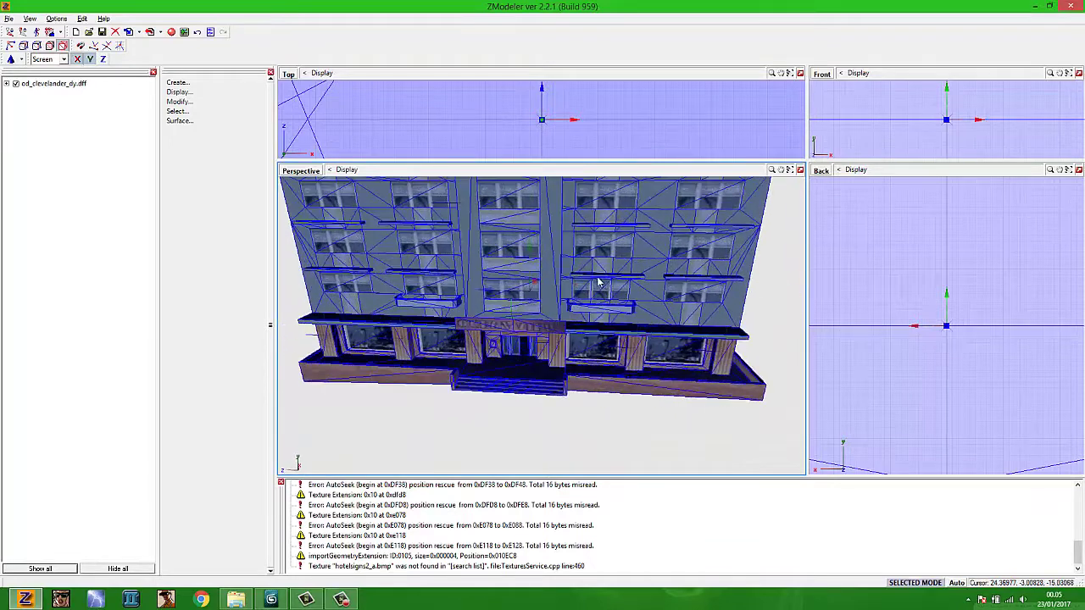
scroll(598, 282, down, 5)
Set up a GTA San Andreas .DFF export with BMP textures, DFF version San Andreas, Respect root node position and Autodetect Lights enabled
click(8, 18)
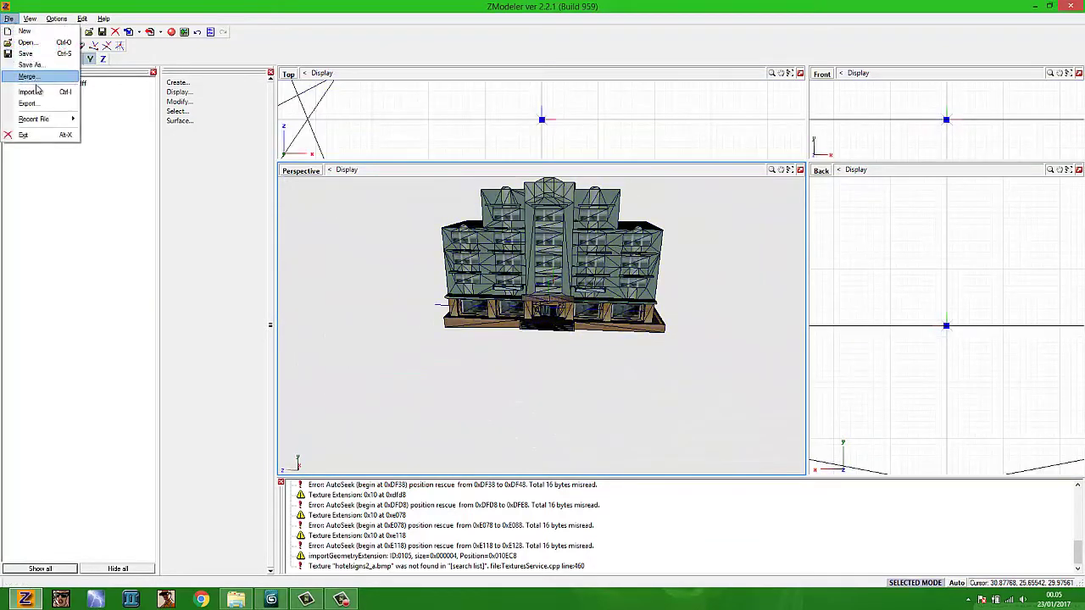
click(30, 104)
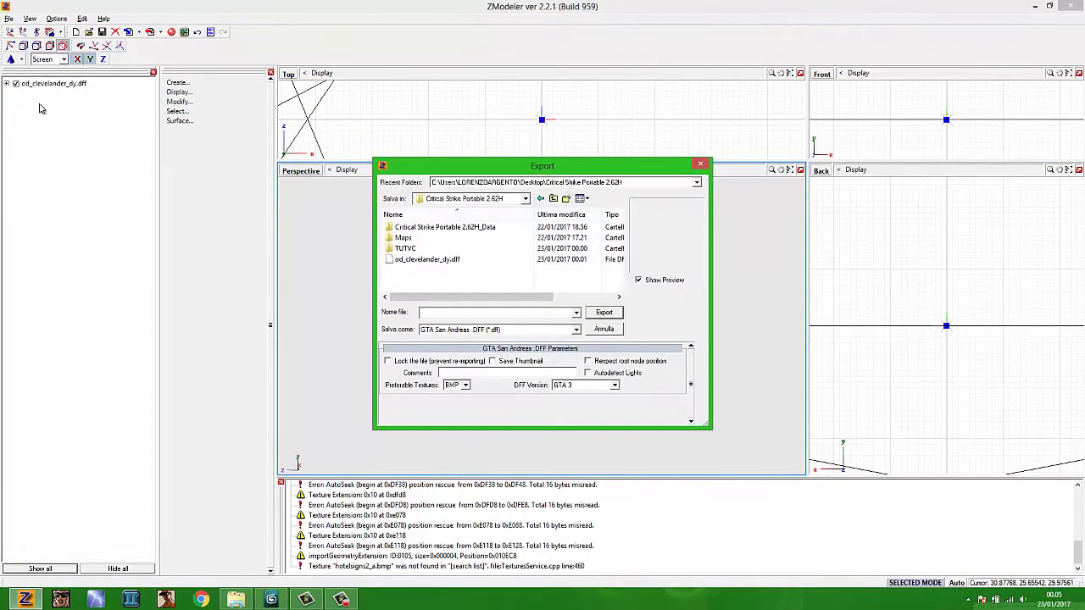
click(487, 330)
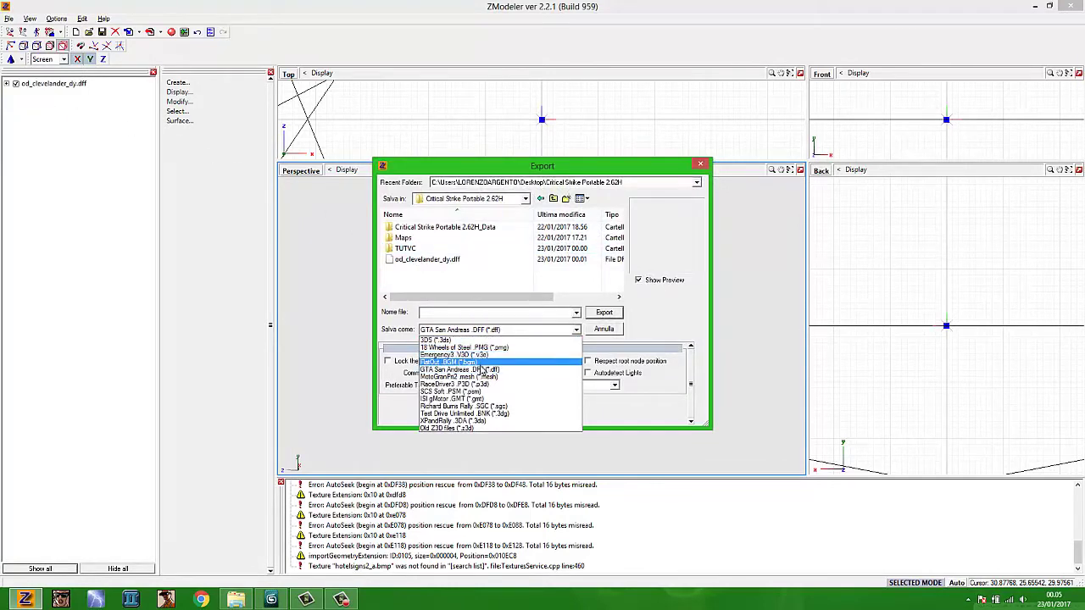
click(479, 368)
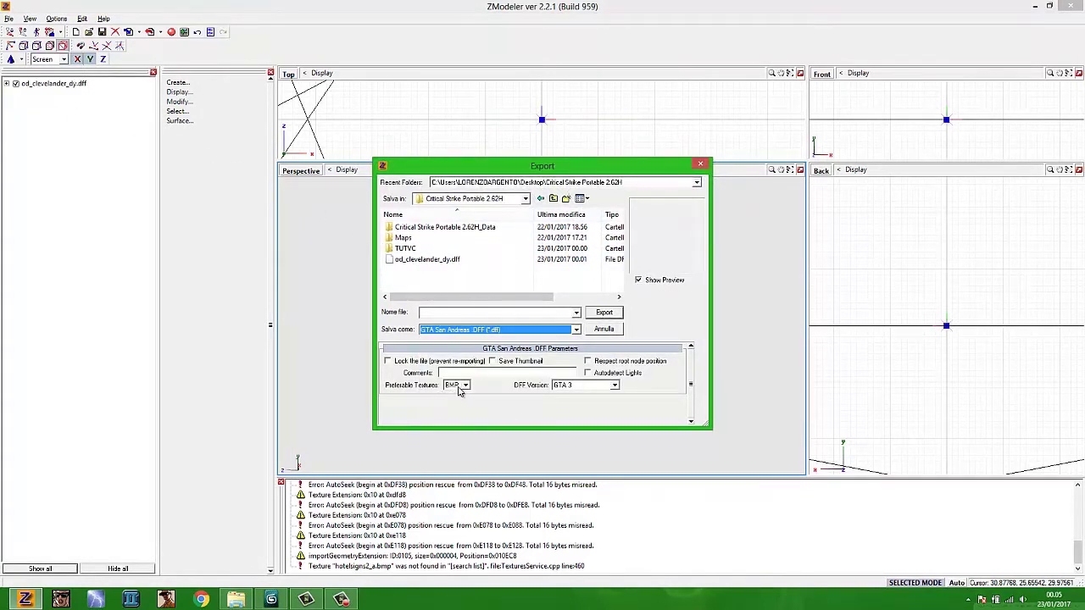
click(459, 390)
click(463, 407)
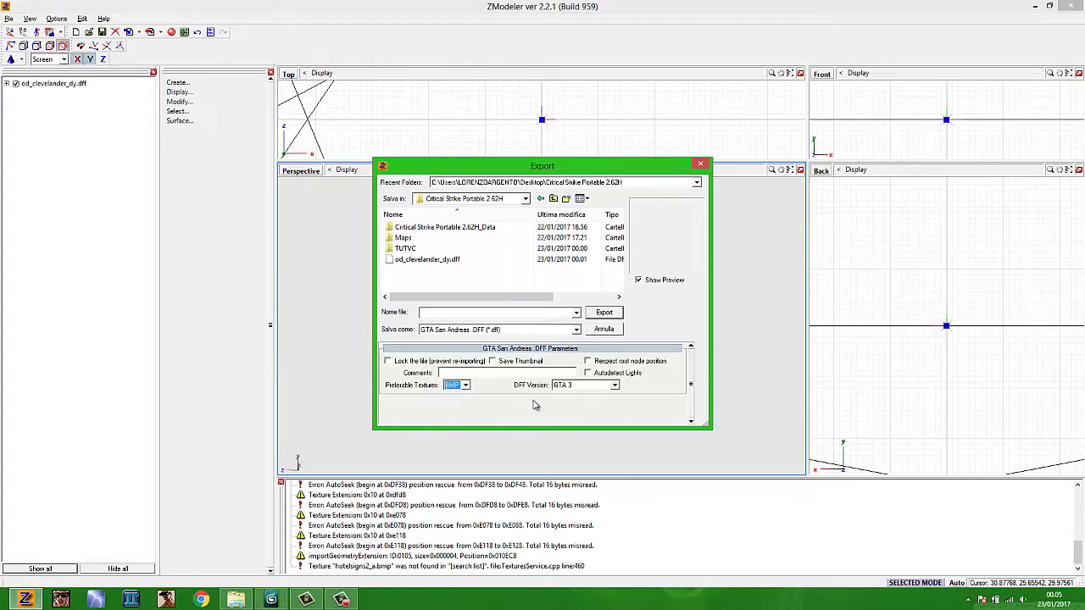
click(591, 386)
click(583, 402)
click(589, 373)
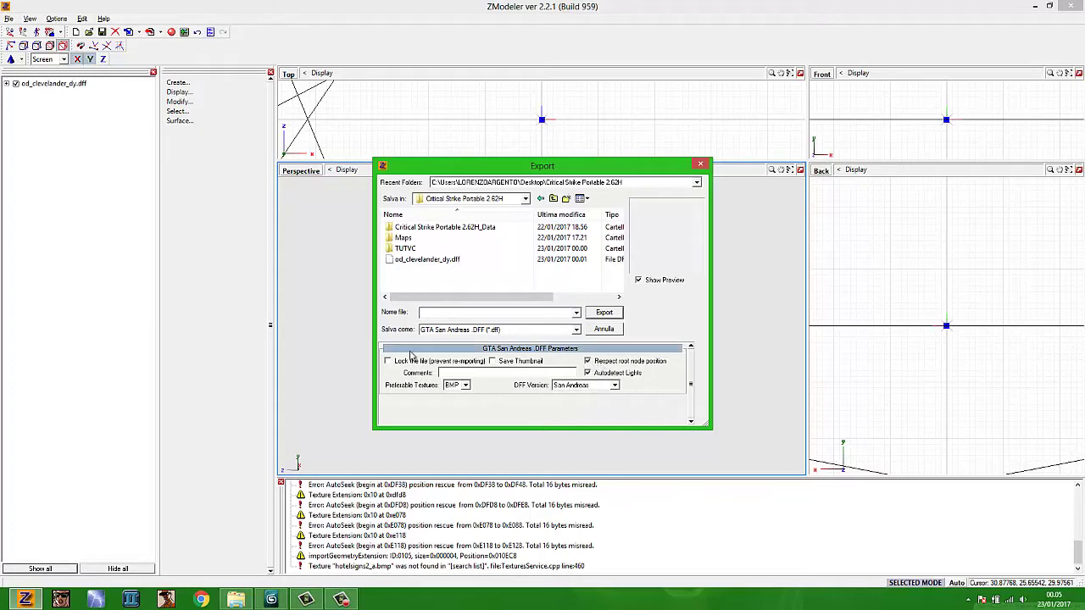
Delete the existing od_clevelander_dy.dff from the Critical Strike Portable 2.62H folder, keeping od_clevelander_dy as the export file name
click(438, 261)
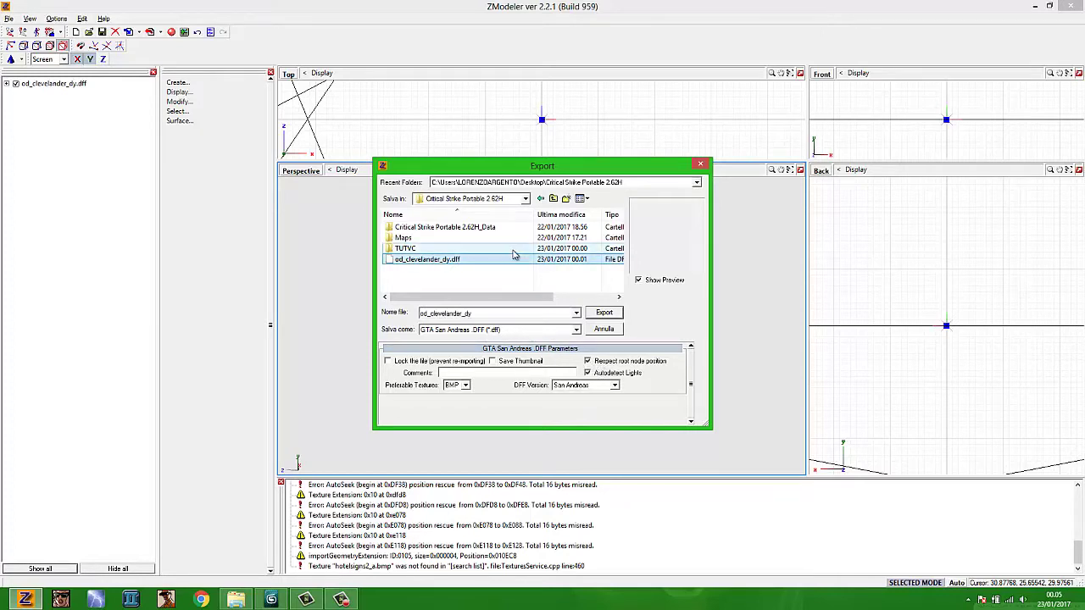
double_click(478, 250)
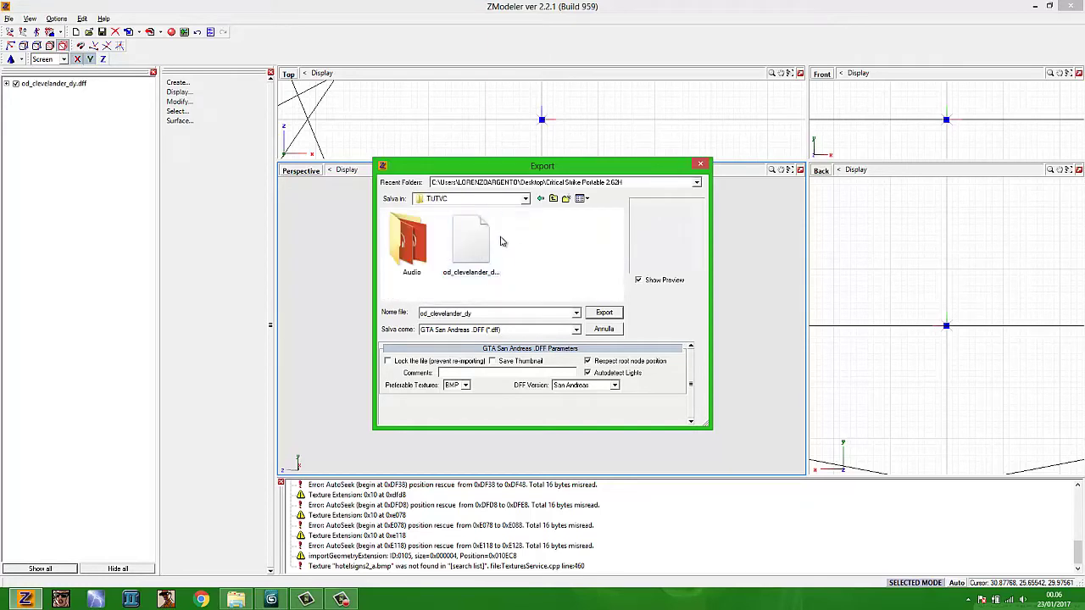
click(553, 198)
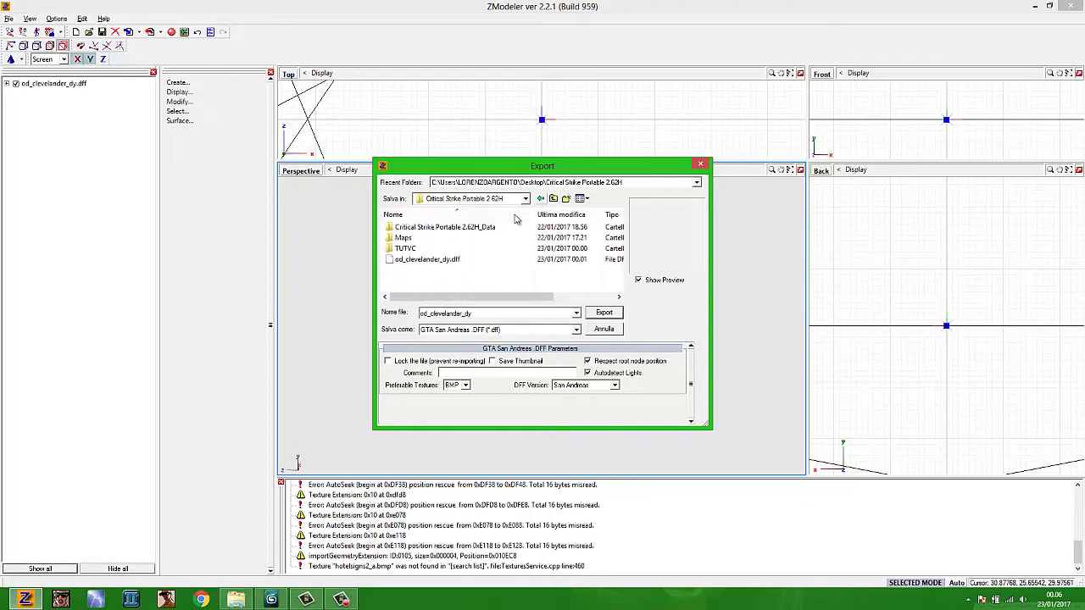
click(469, 263)
key(Delete)
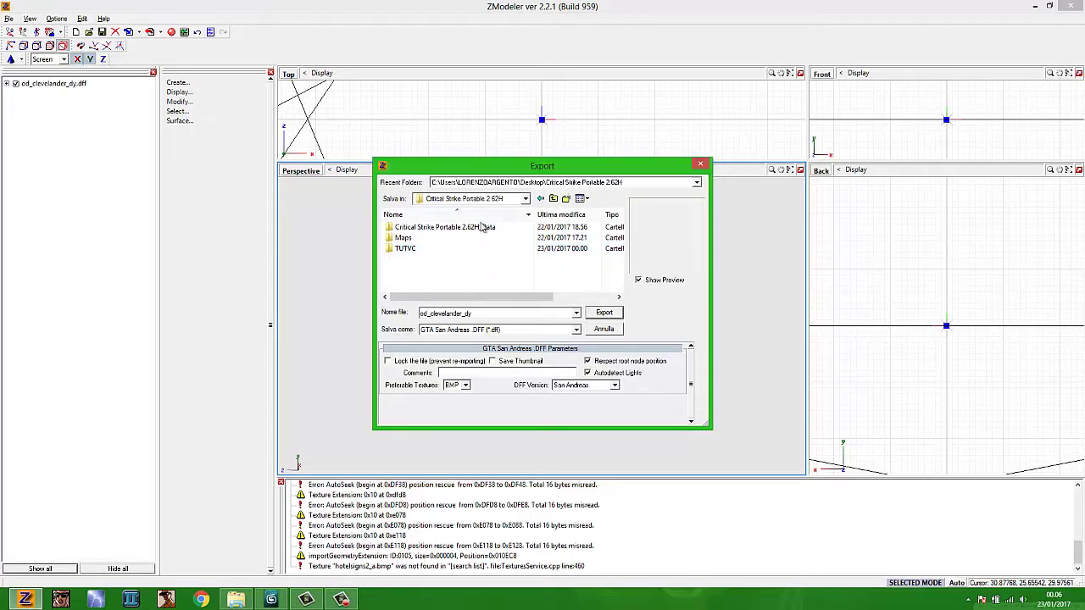
Export the model as od_clevelander_dy to the desktop's Critical Strike Portable 2.62H folder without overwriting the original, and close ZModeler
click(610, 313)
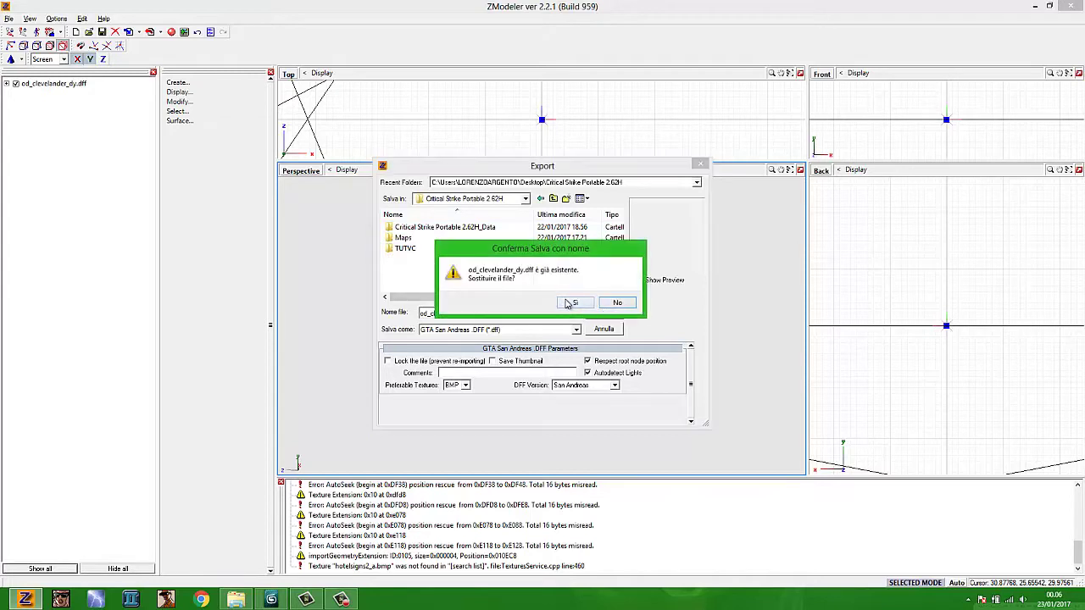
click(613, 303)
click(553, 198)
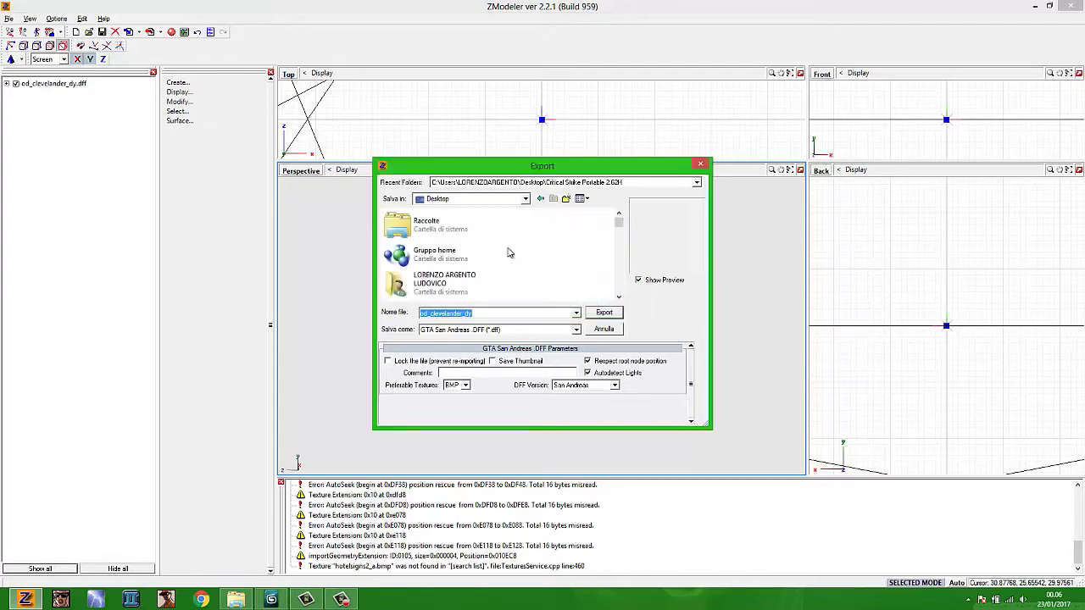
click(464, 284)
scroll(465, 284, down, 5)
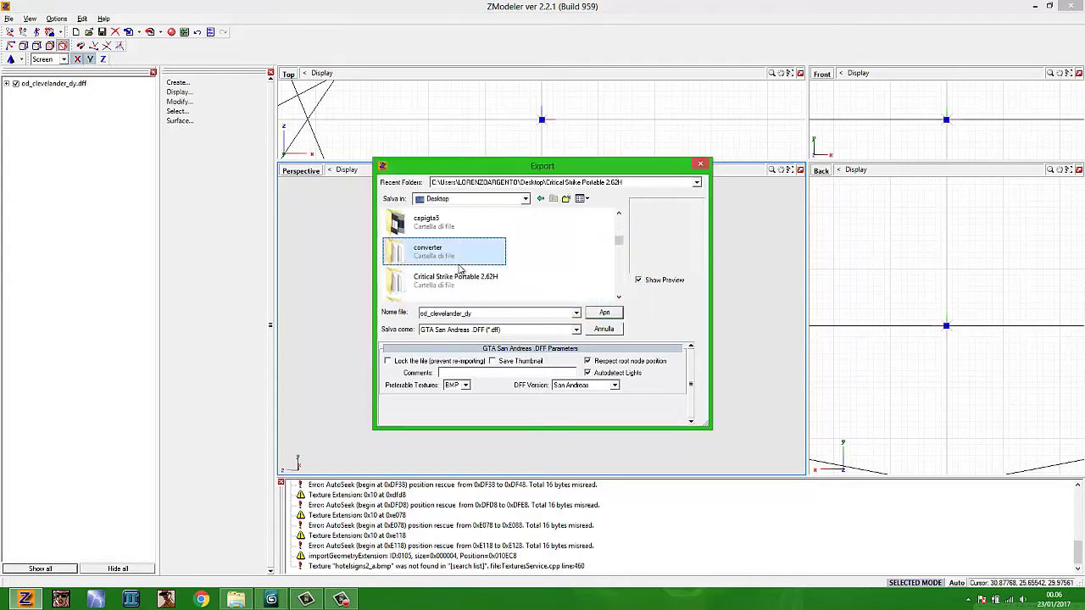
double_click(458, 283)
click(617, 314)
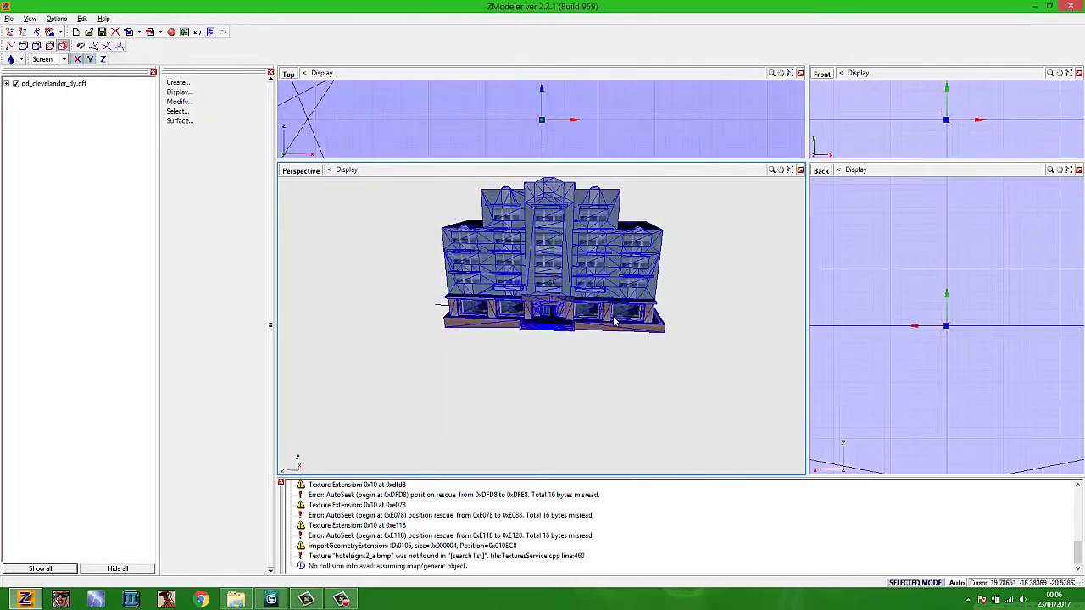
click(1071, 6)
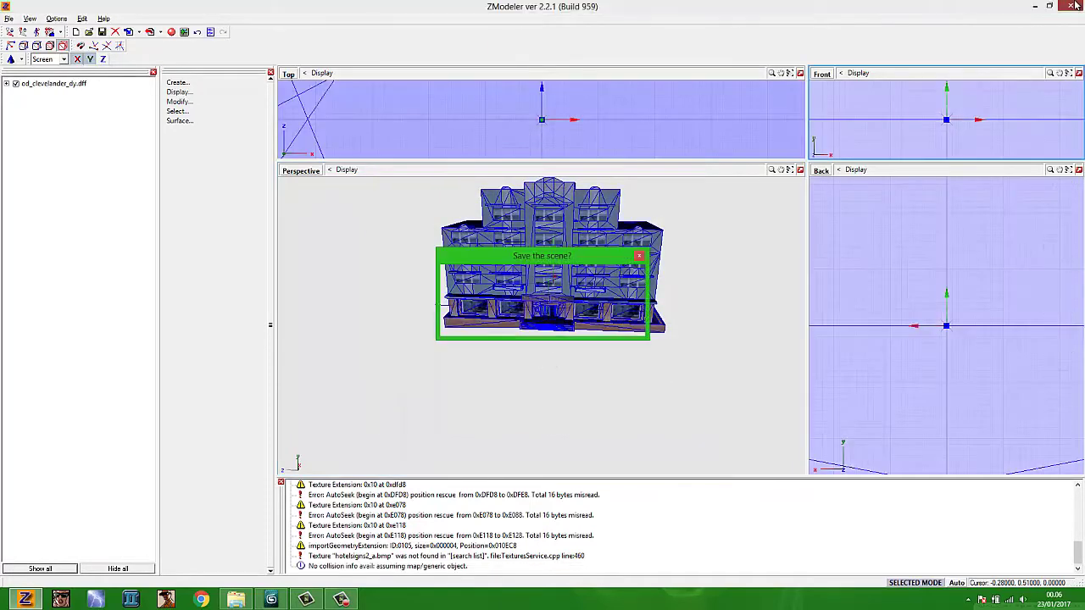
click(565, 326)
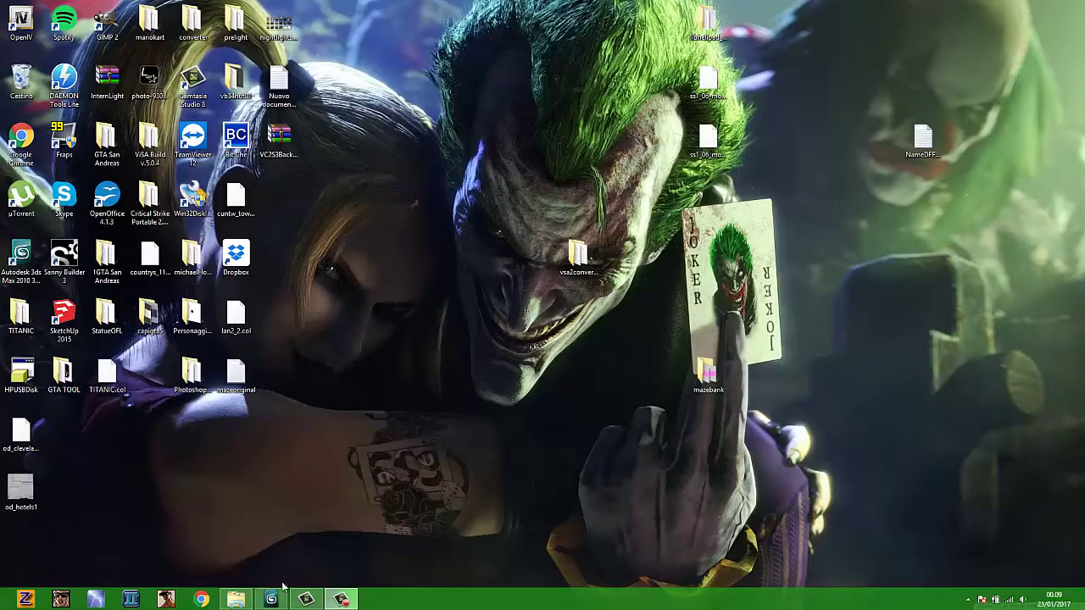
Switch to 3ds Max and close the floating GTA DFF import/export window
click(273, 599)
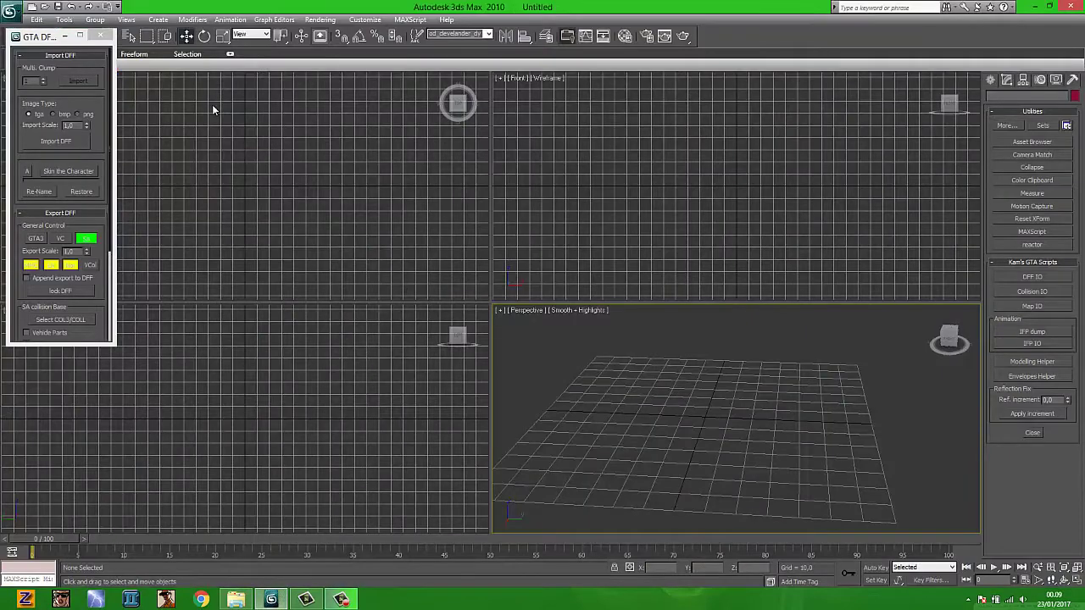
click(100, 36)
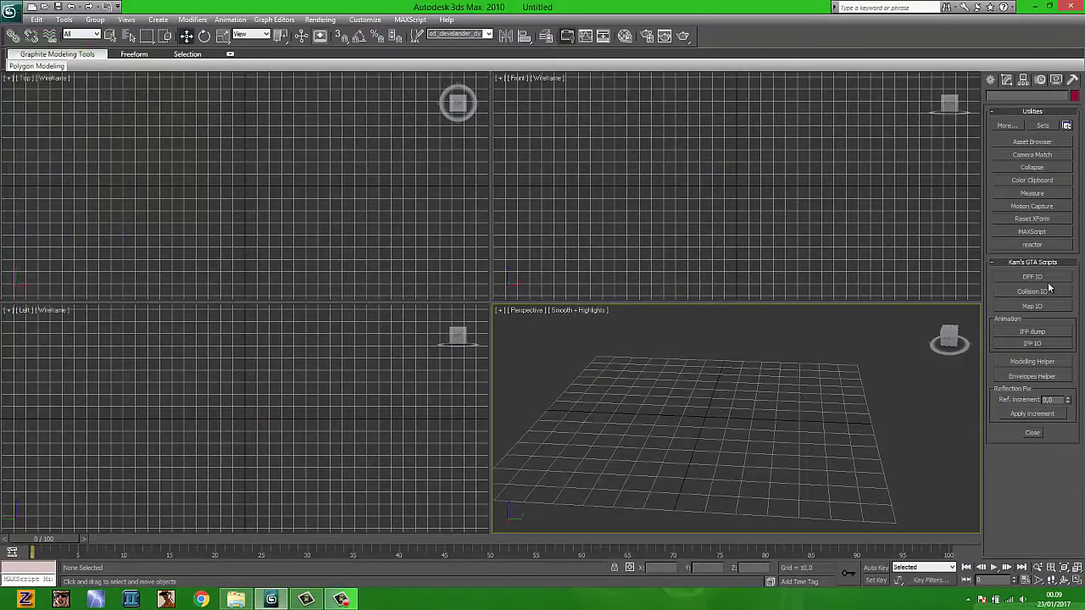
Open Kam's DFF IO script, expand its import section and start a DFF import
click(1031, 277)
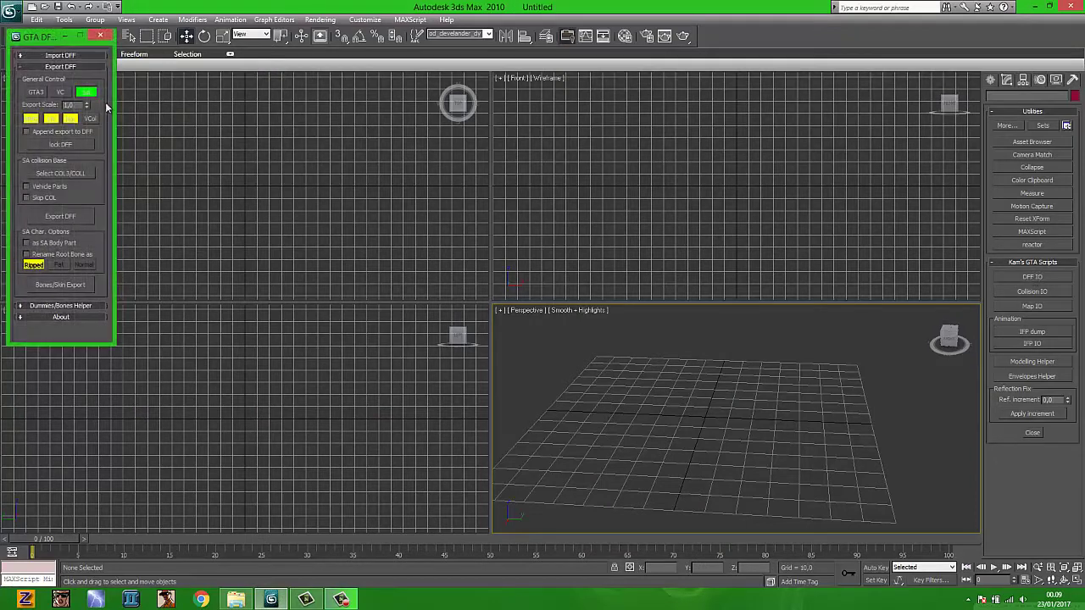
click(56, 55)
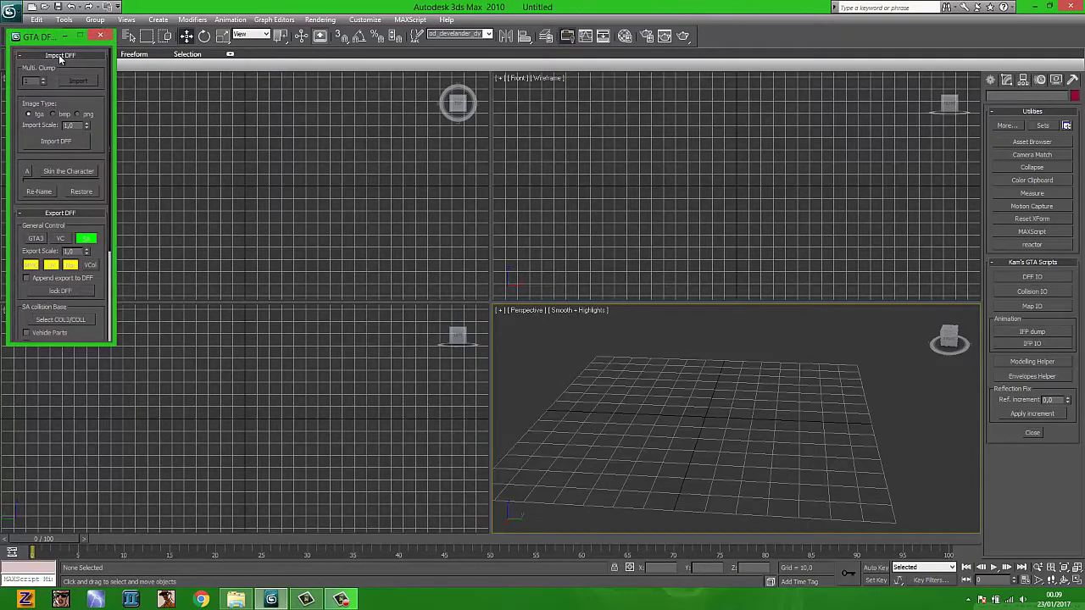
click(67, 142)
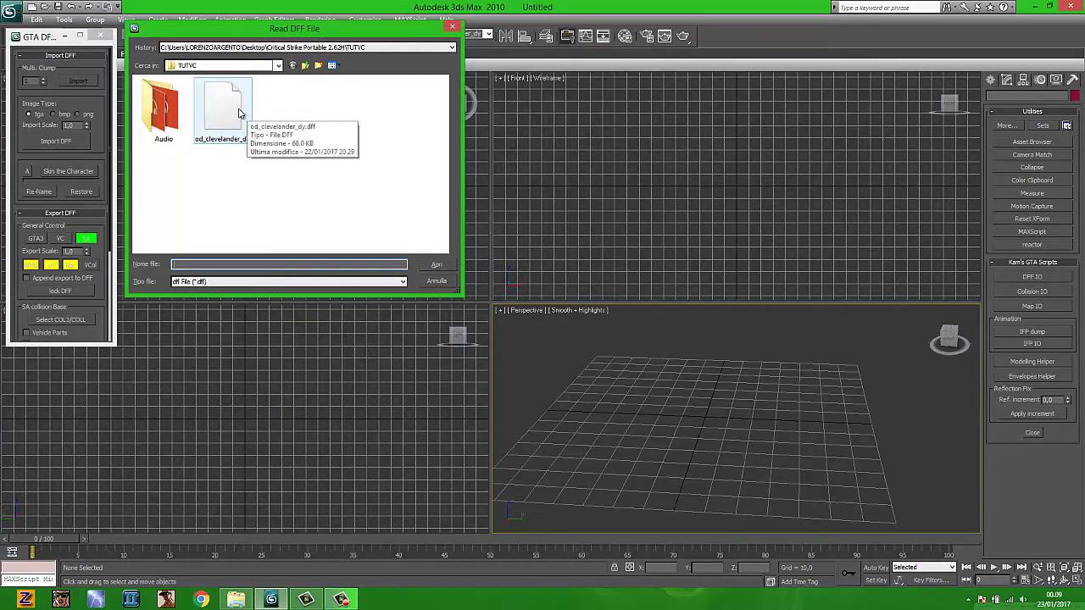
Try to import od_clevelander_dy.dff from the Critical Strike Portable 2.62H folder
click(306, 65)
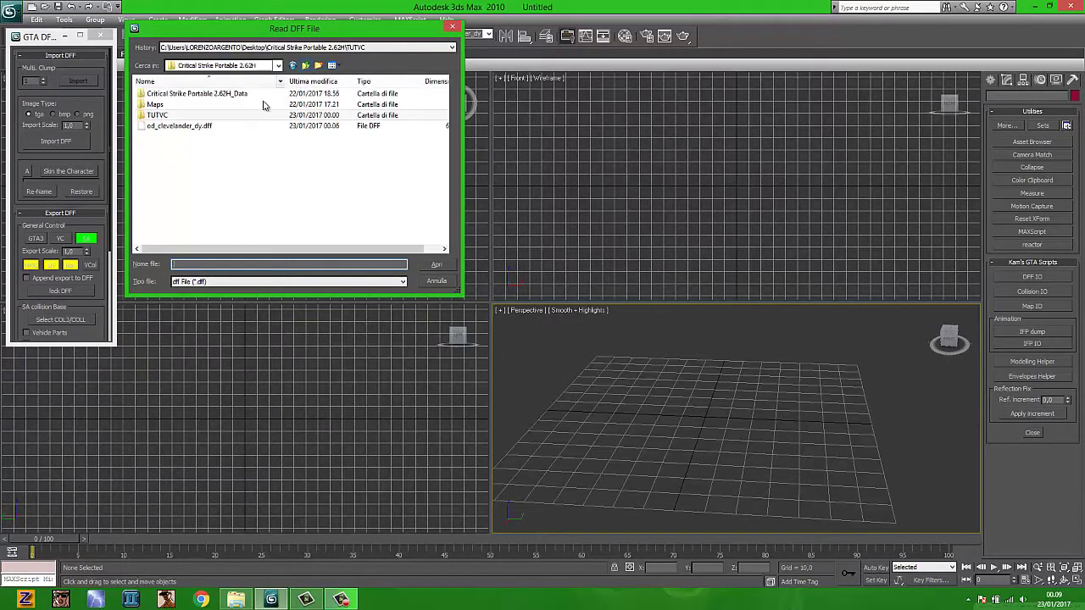
click(197, 127)
double_click(199, 127)
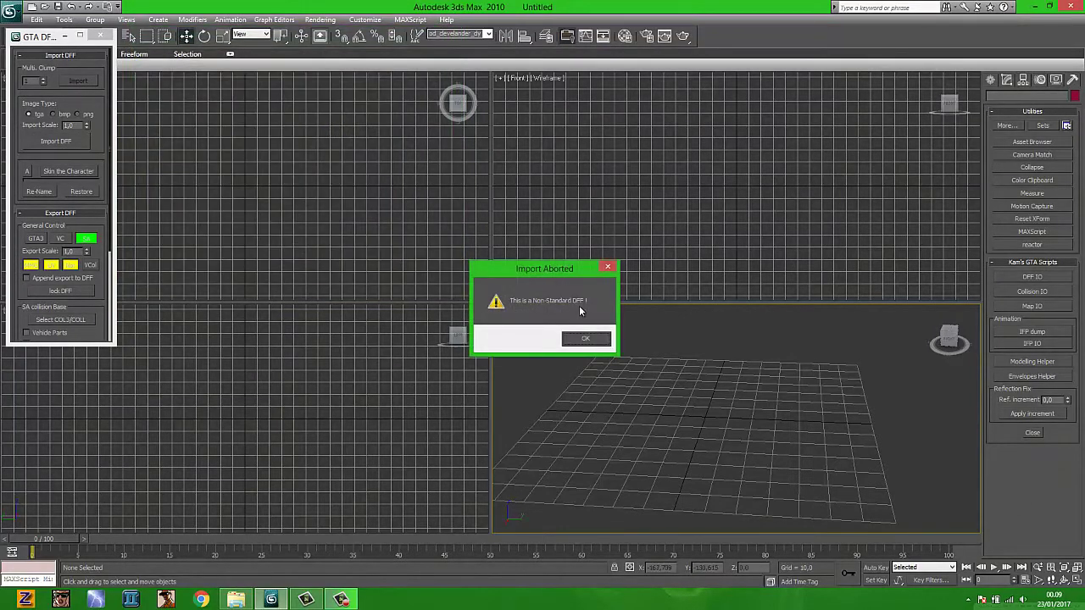
click(584, 342)
Import od_clevelander_dy.dff from the TUTVC folder and turn the perspective view to the hotel's facade
click(55, 141)
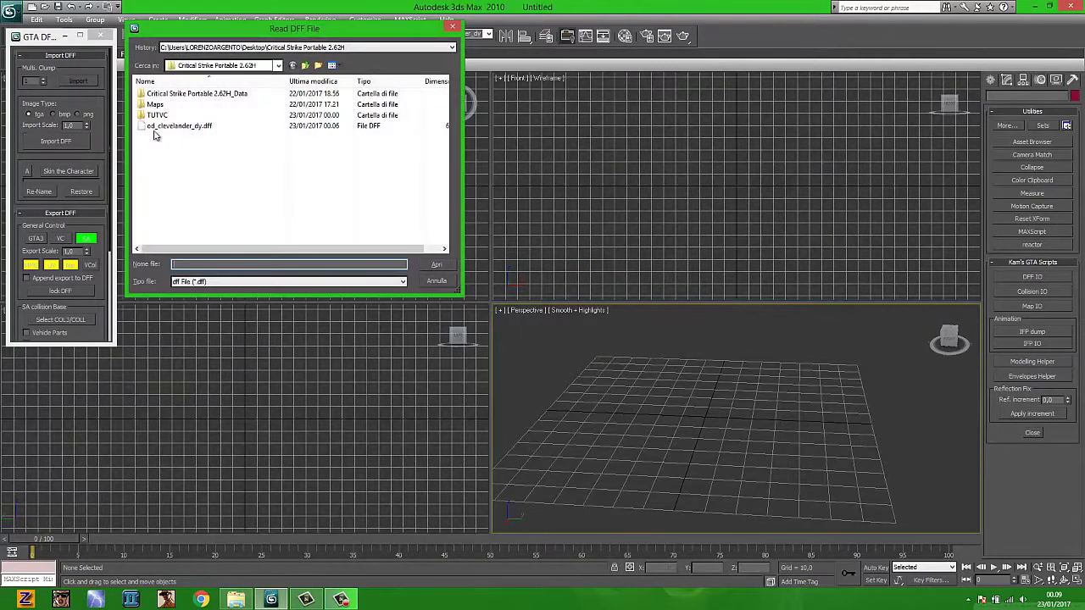
double_click(157, 115)
click(222, 110)
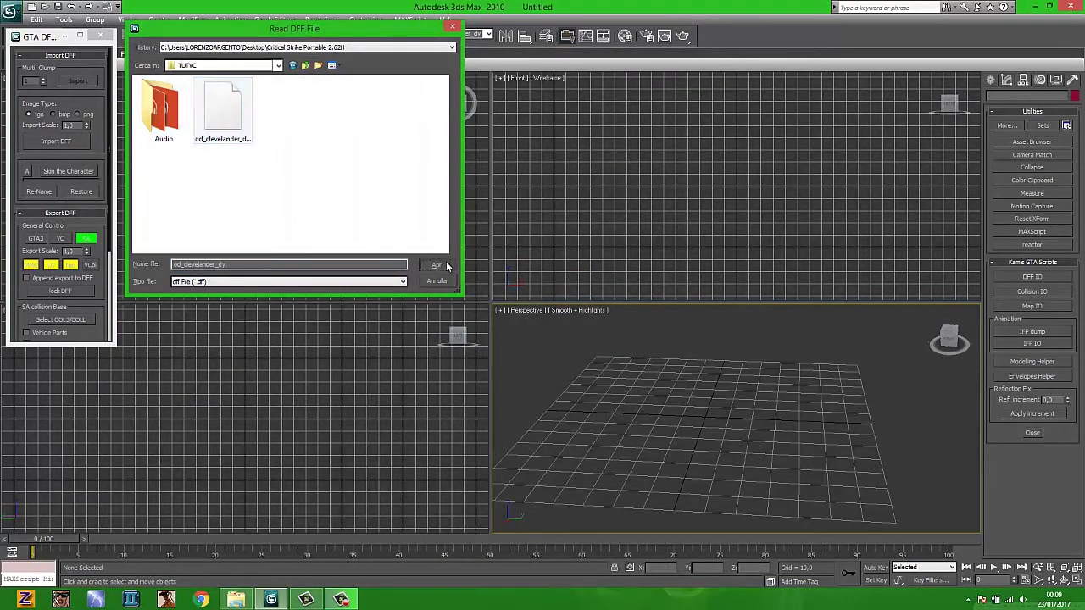
click(436, 264)
drag(950, 339, 637, 332)
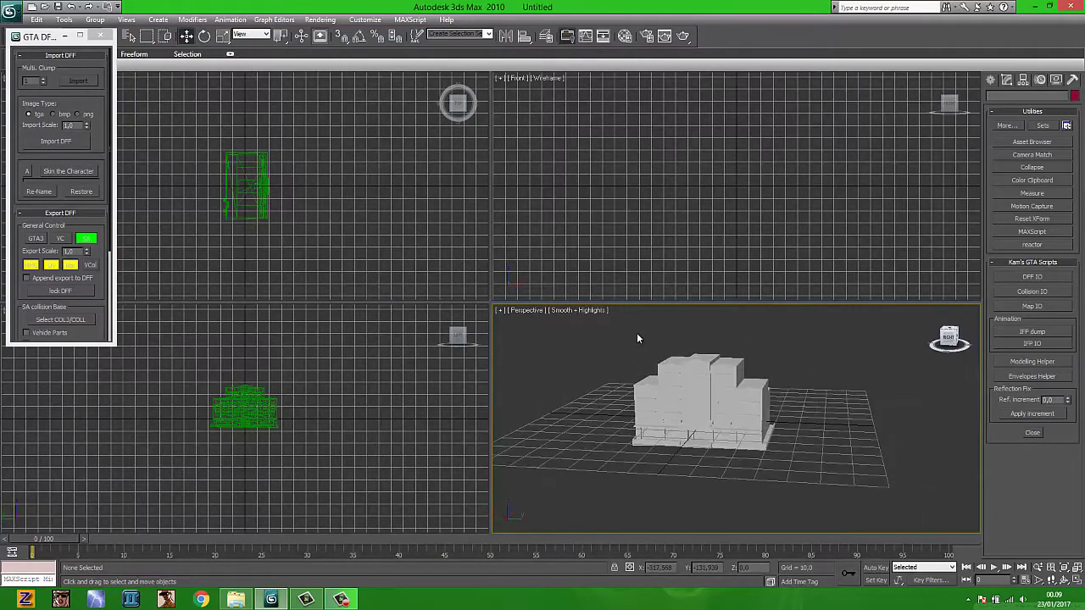
Assign the hotel model as both the collision mesh and the shadow mesh in the GTA collision export settings
click(715, 405)
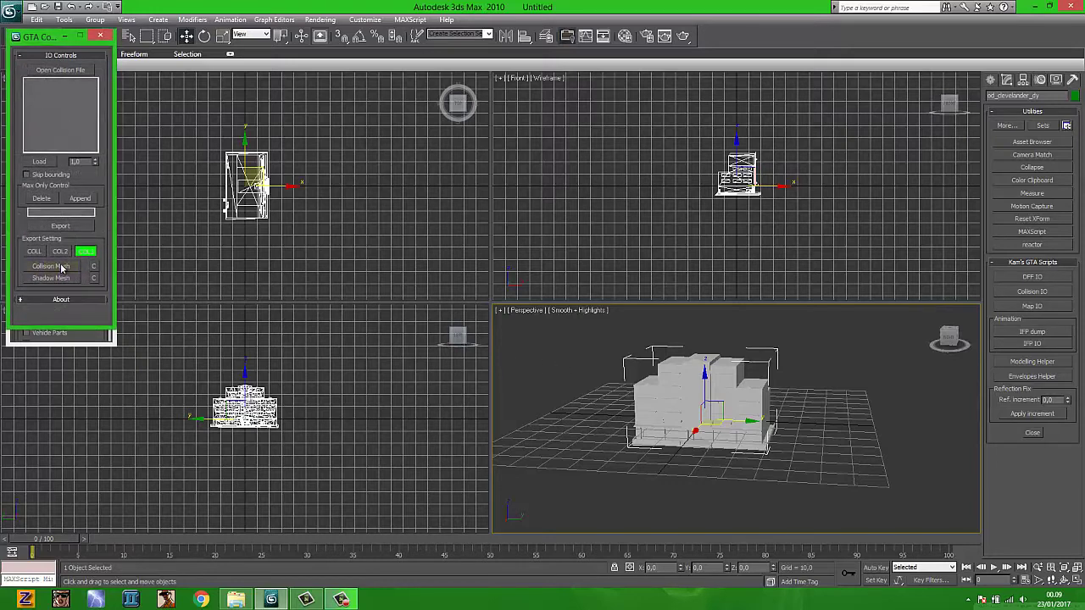
click(61, 268)
click(684, 381)
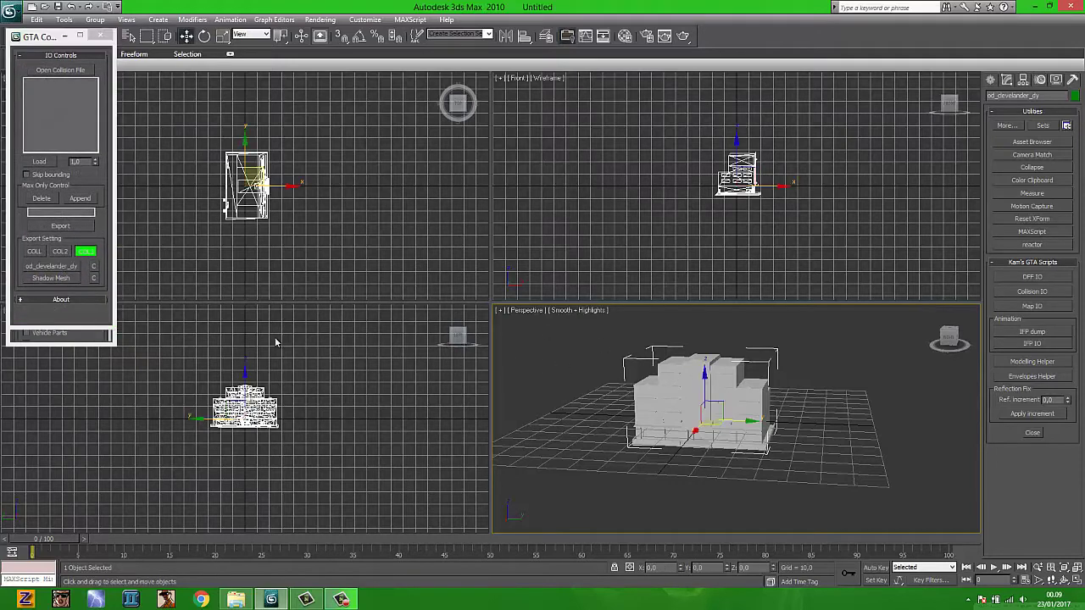
click(53, 279)
click(698, 385)
Name the collision od_clevelander_dy, start its export and delete the existing od_clevelander_dy.col from the Critical Strike Portable 2.62H folder
click(57, 212)
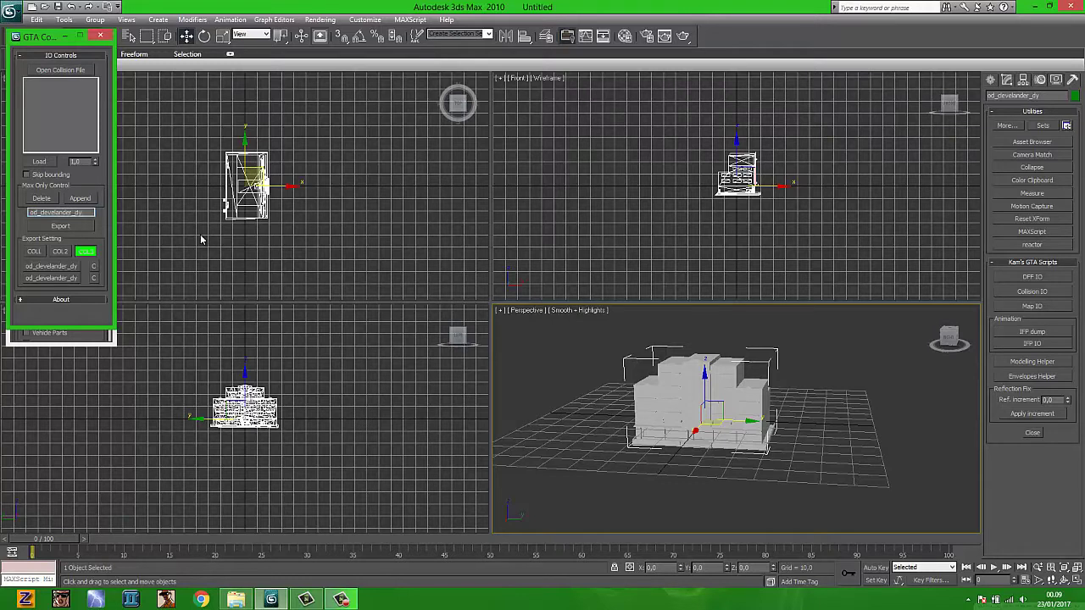
drag(63, 212, 22, 213)
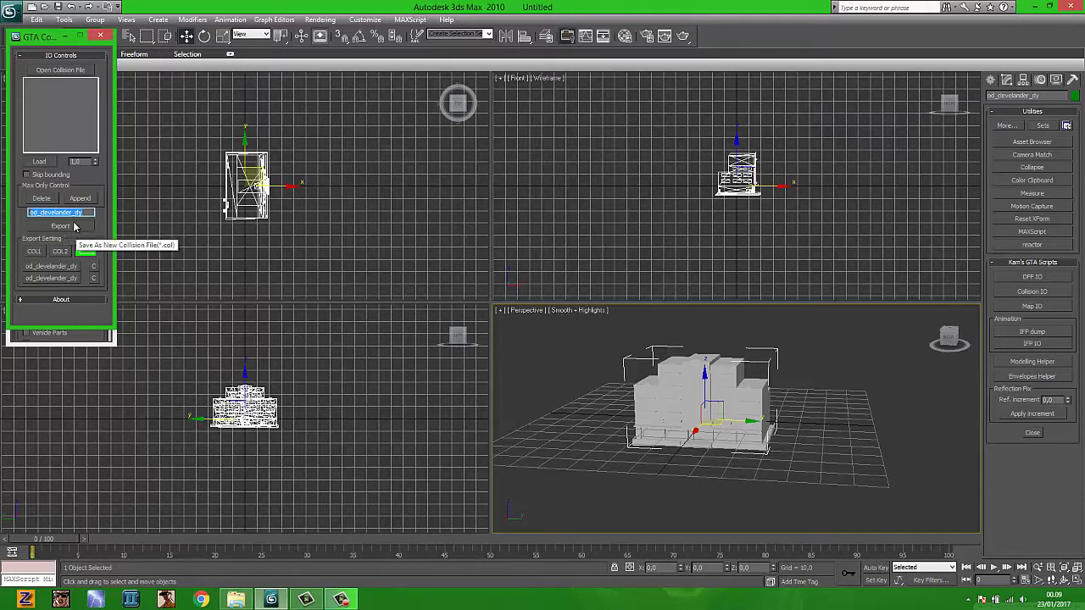
click(74, 226)
click(179, 125)
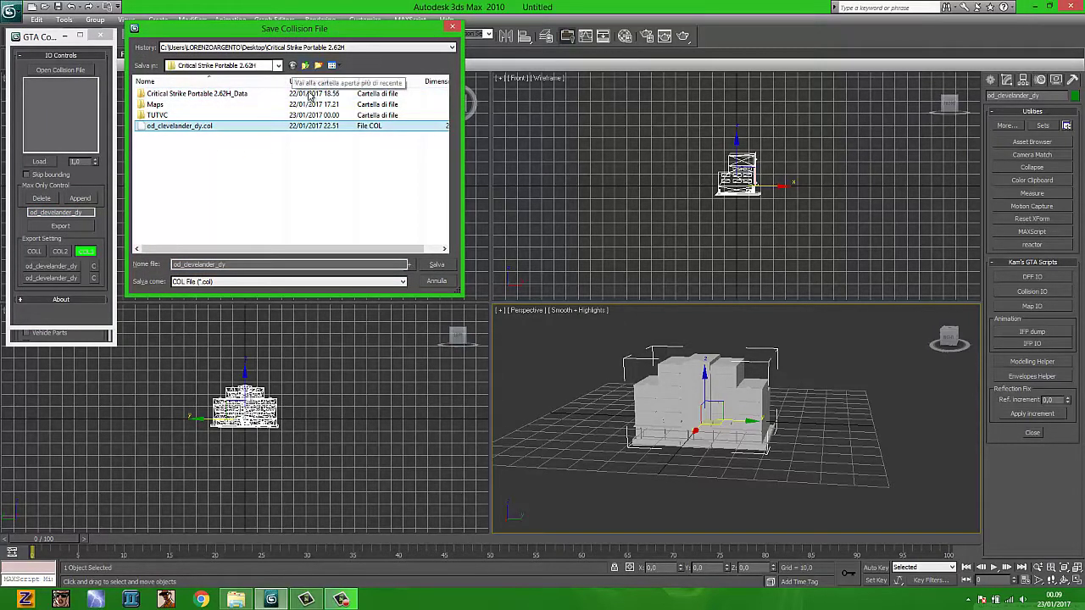
key(Delete)
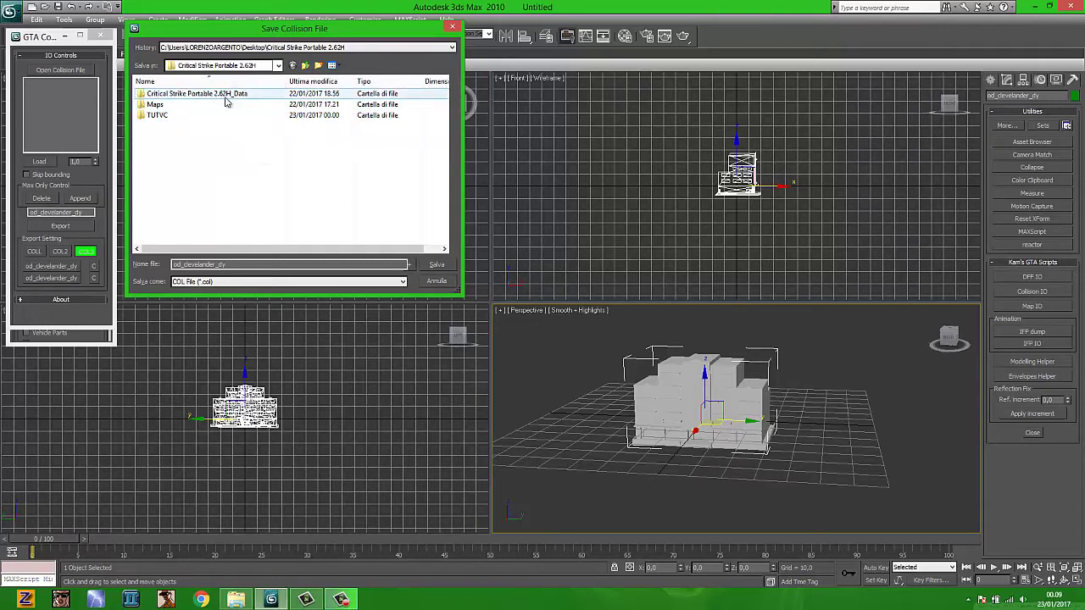
Save the collision file as od_clevelander_dy in the desktop's Critical Strike Portable 2.62H folder and close 3ds Max
click(303, 67)
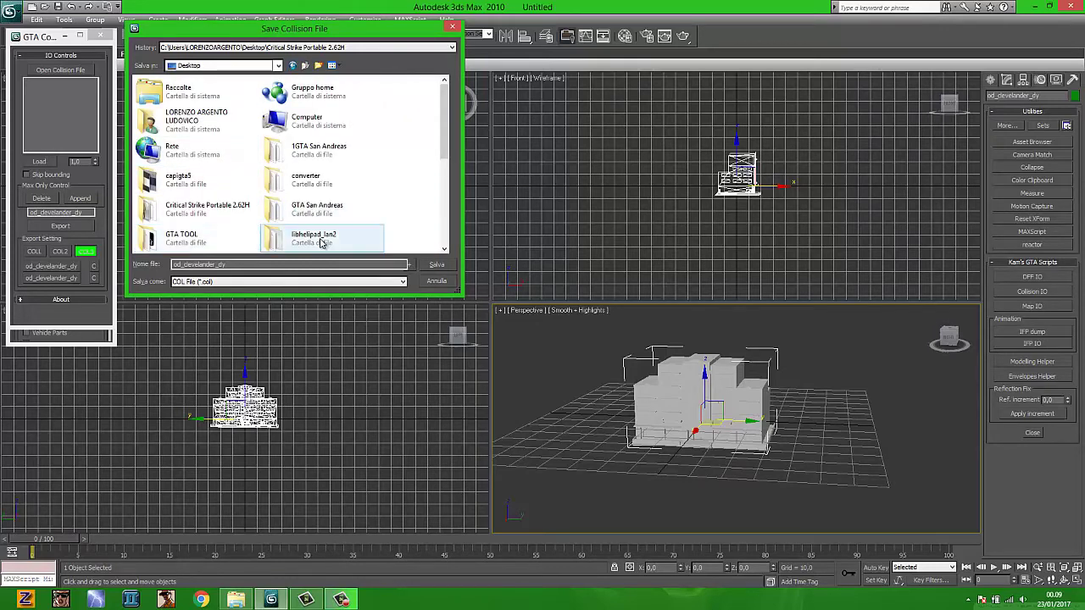
click(279, 239)
double_click(233, 212)
double_click(189, 118)
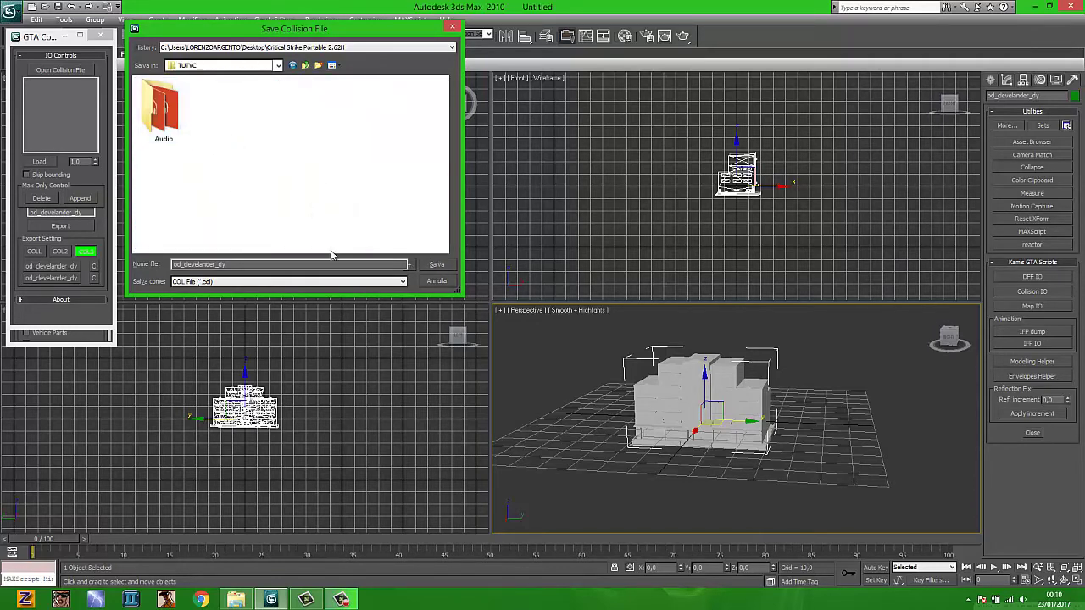
click(305, 66)
click(436, 265)
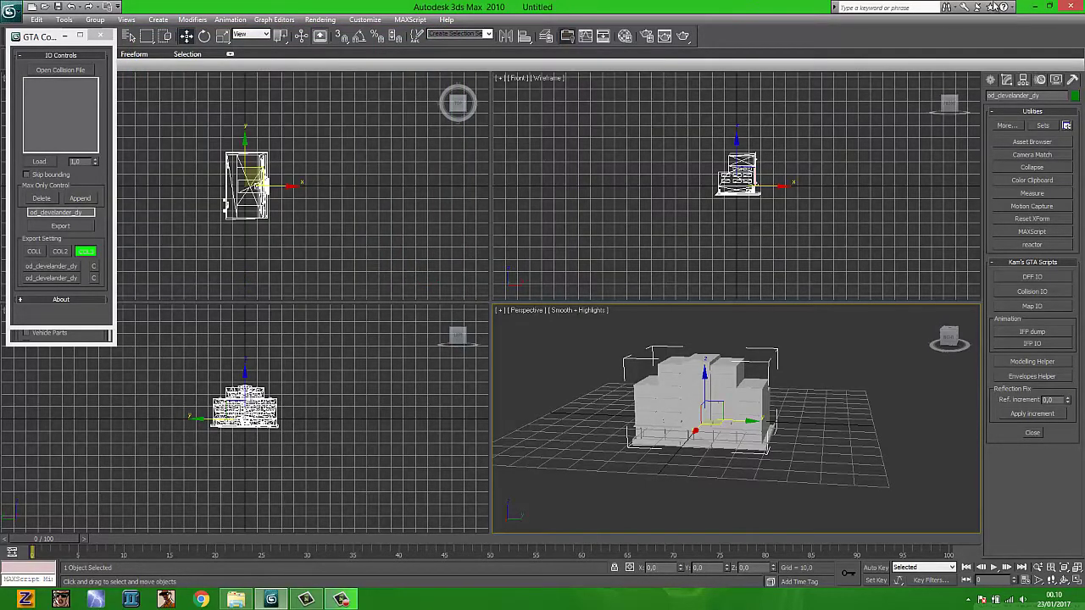
click(1066, 7)
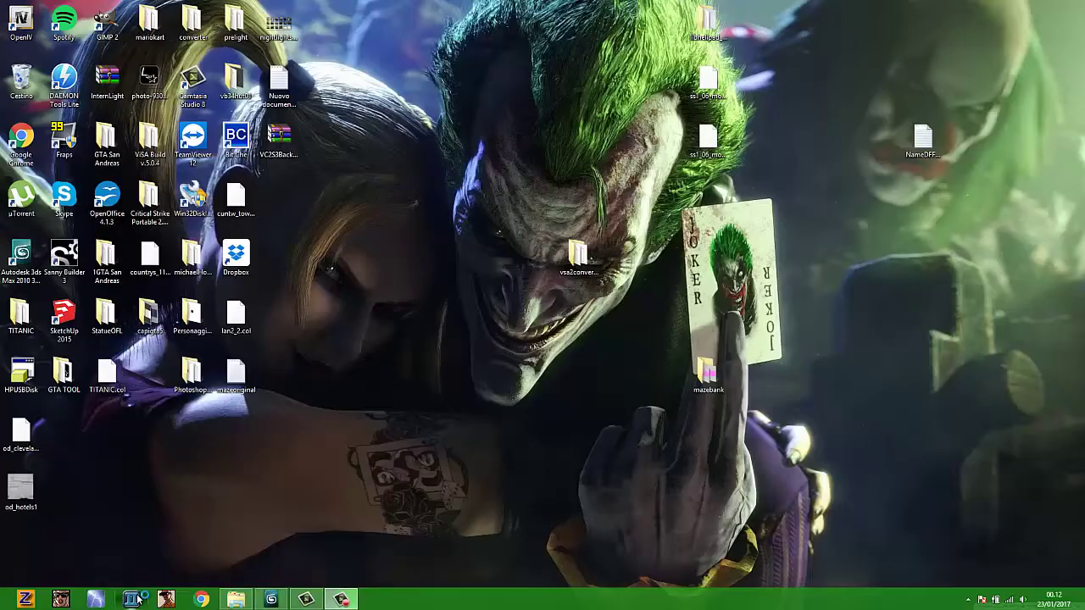
Switch to Collision File Editor II, clear the loaded collision with a new file and open od_clevelander_dy.col from Critical Strike Portable 2.62H
click(131, 599)
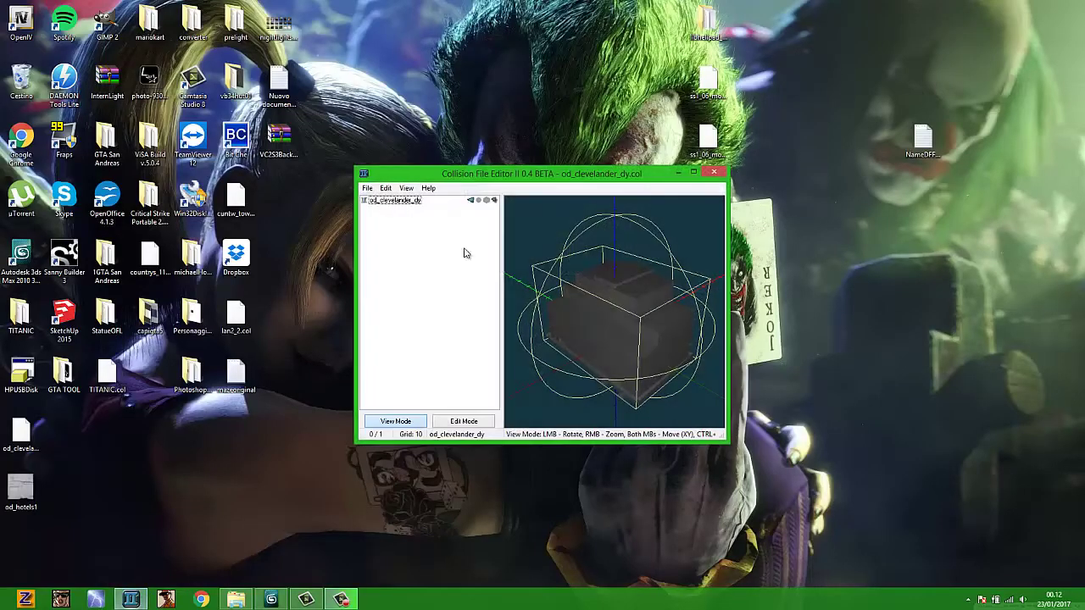
click(367, 188)
click(385, 201)
click(367, 187)
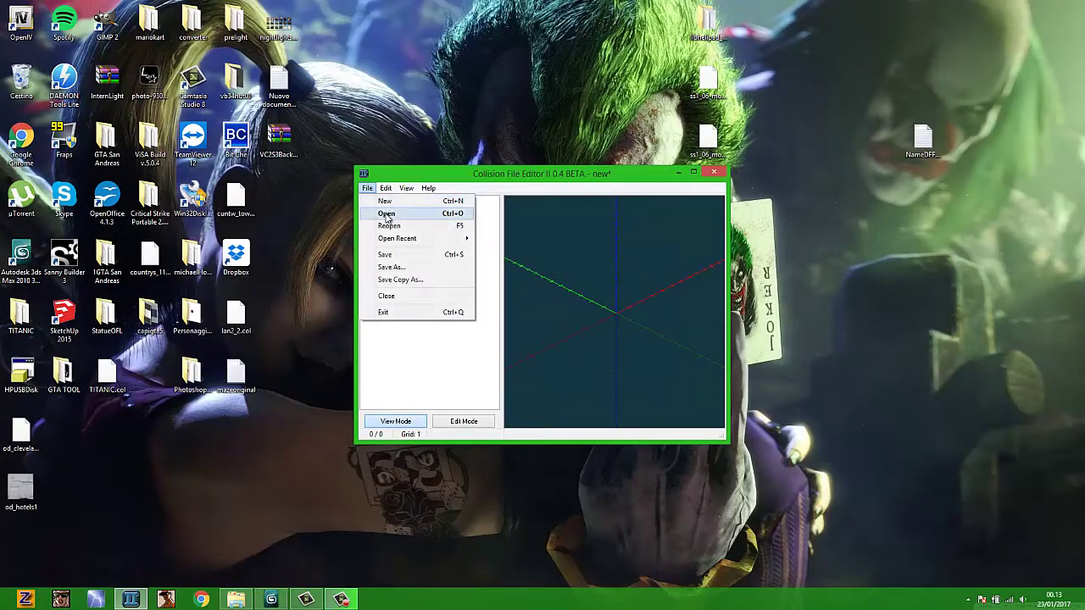
click(387, 213)
click(552, 339)
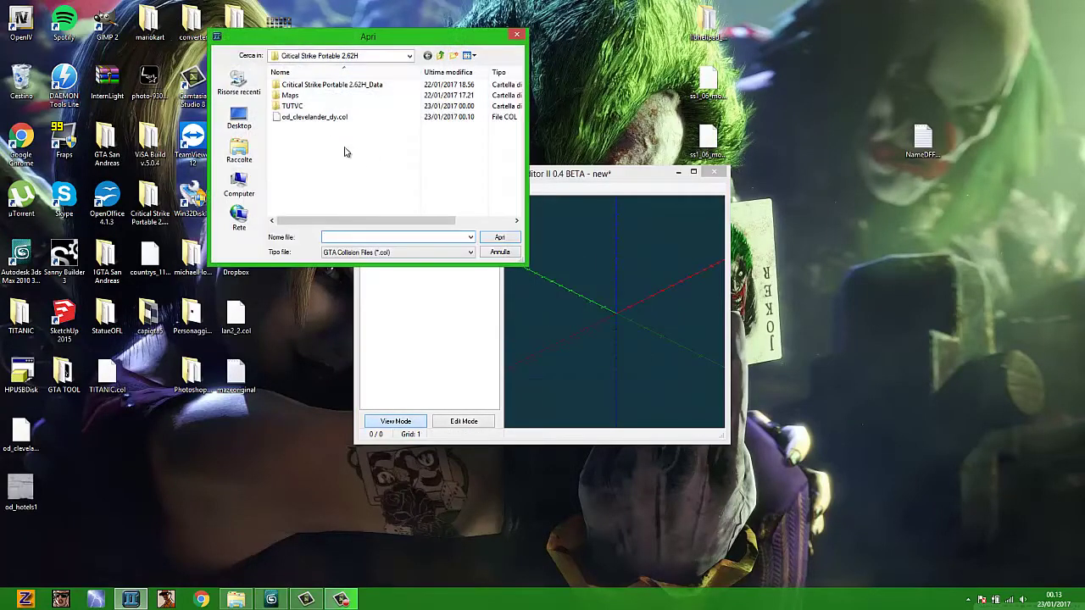
click(328, 118)
click(499, 238)
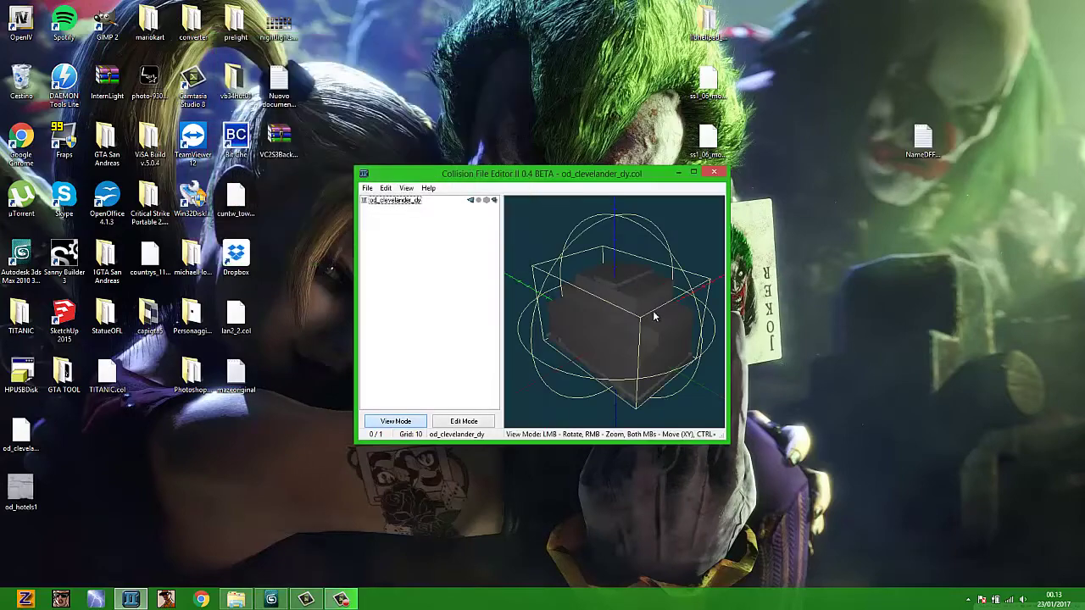
Select all faces of the hotel collision in edit mode and set their brightness to the low end
drag(649, 314, 616, 318)
click(462, 423)
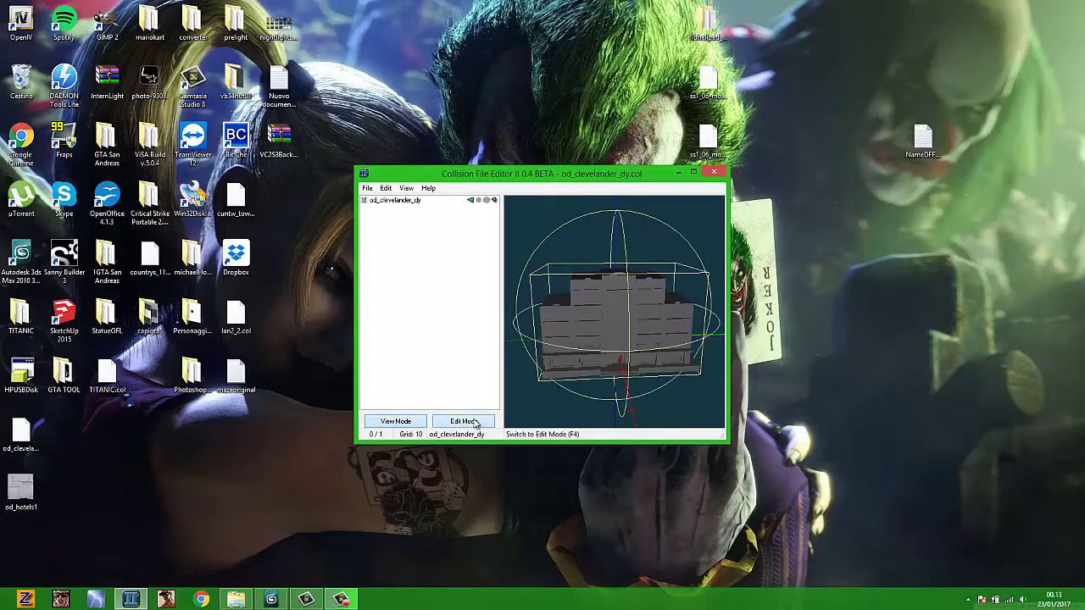
click(411, 301)
click(386, 320)
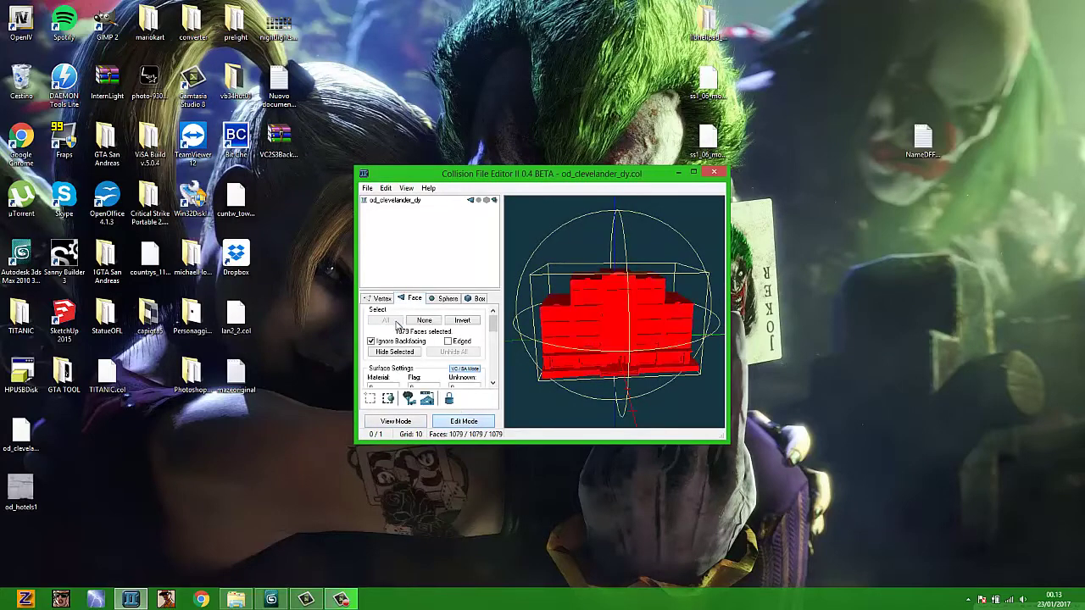
drag(492, 321, 493, 342)
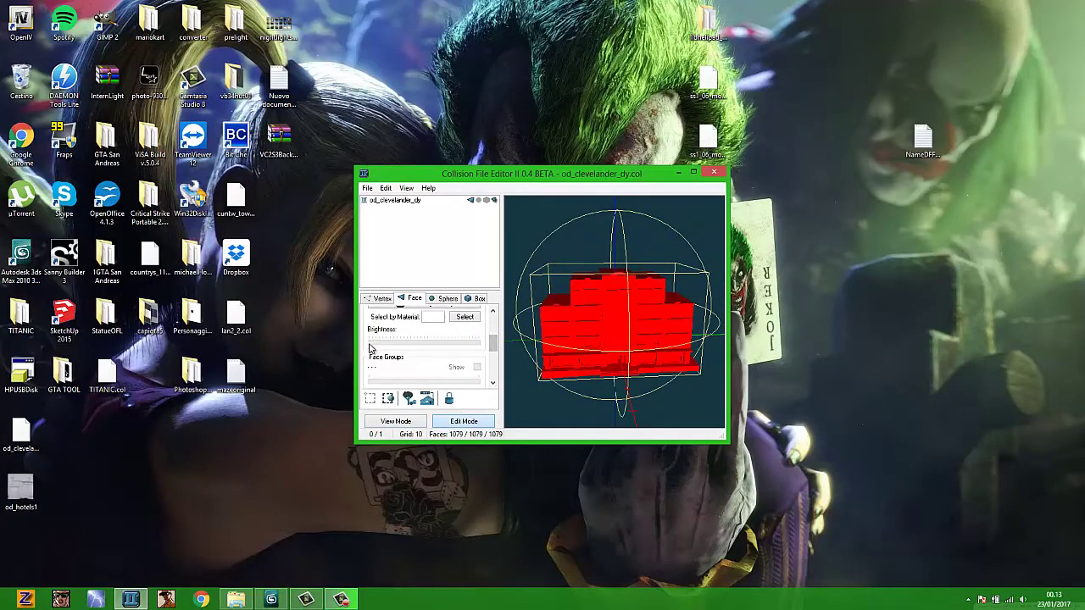
click(370, 342)
Generate face groups for the hotel collision, save the collision file and close the editor
scroll(497, 342, down, 2)
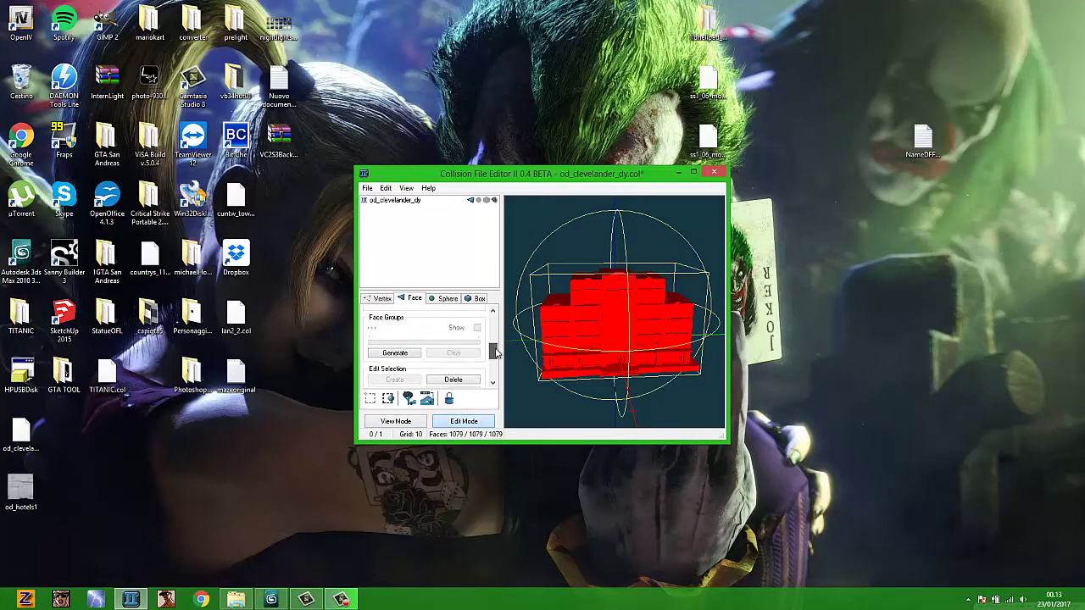
click(395, 347)
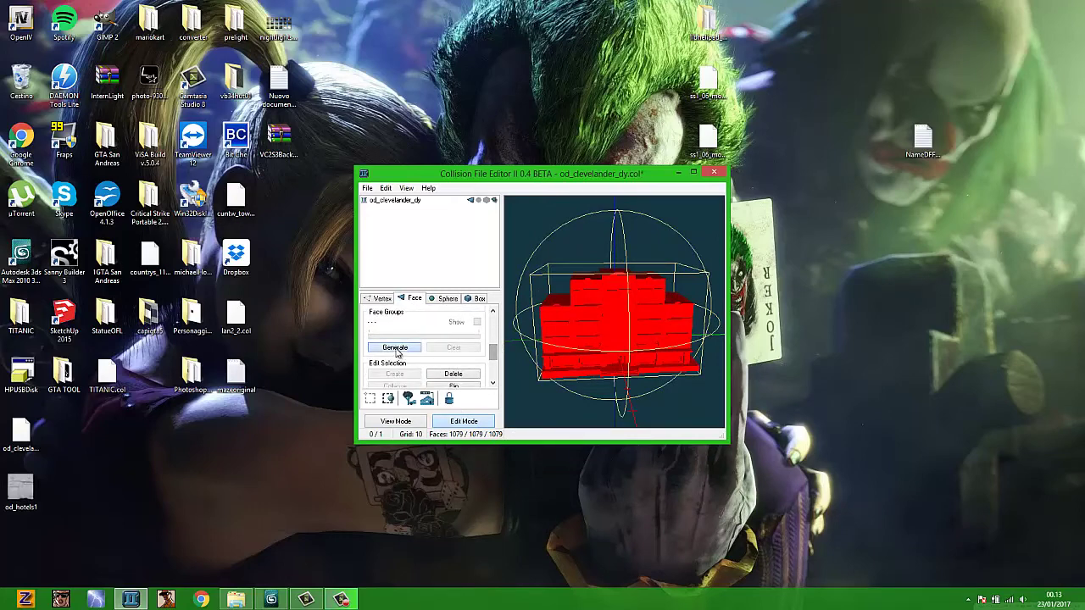
click(368, 188)
click(393, 256)
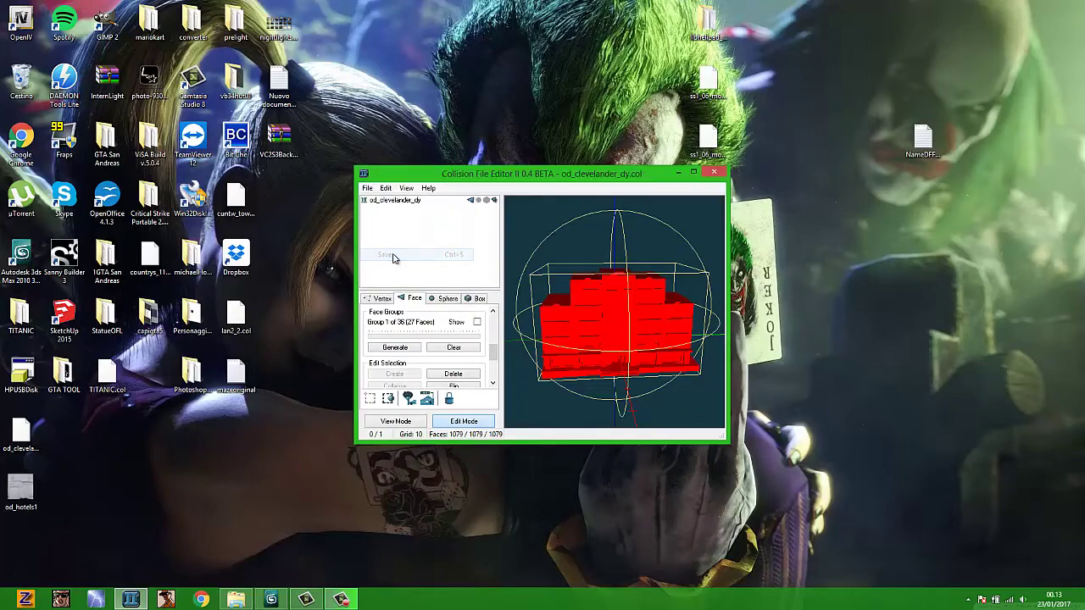
click(720, 174)
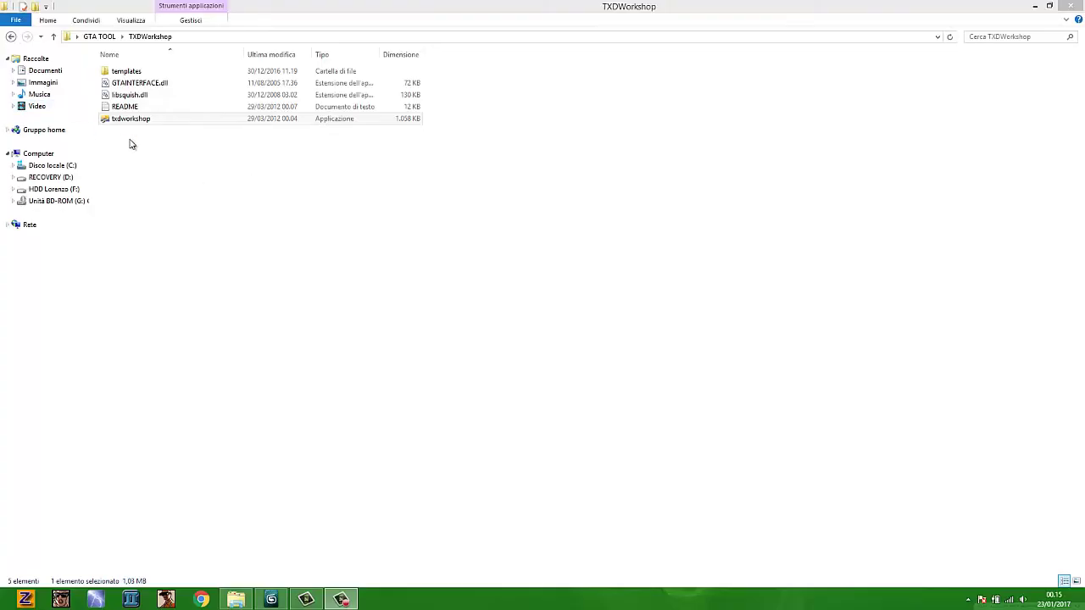
Launch TXD Workshop from the GTA TOOL folder and open od_hotels1.txd from the TUTVC folder
double_click(141, 121)
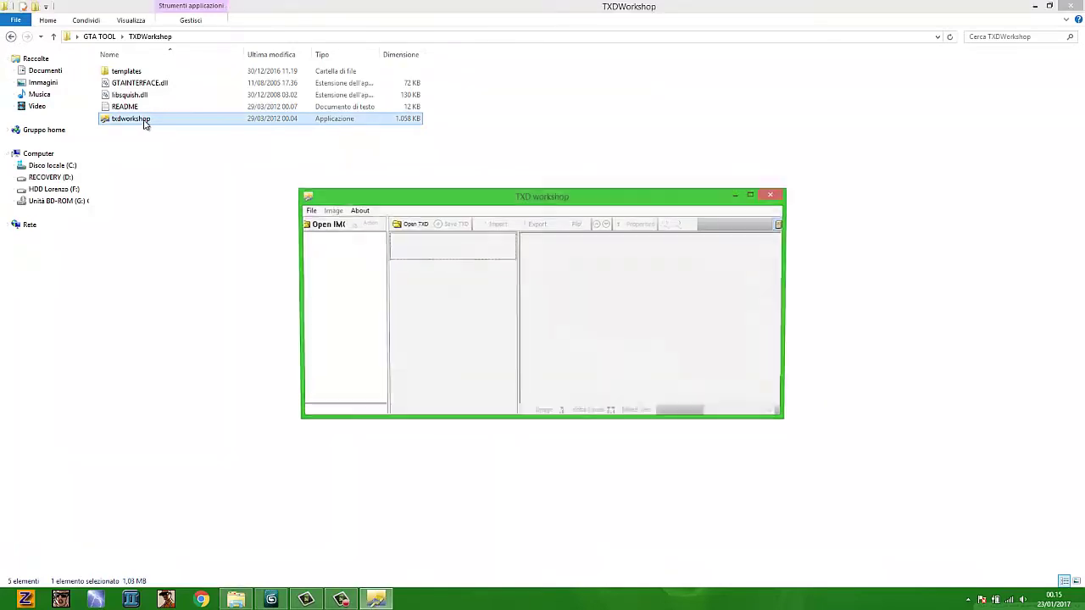
click(415, 225)
click(740, 173)
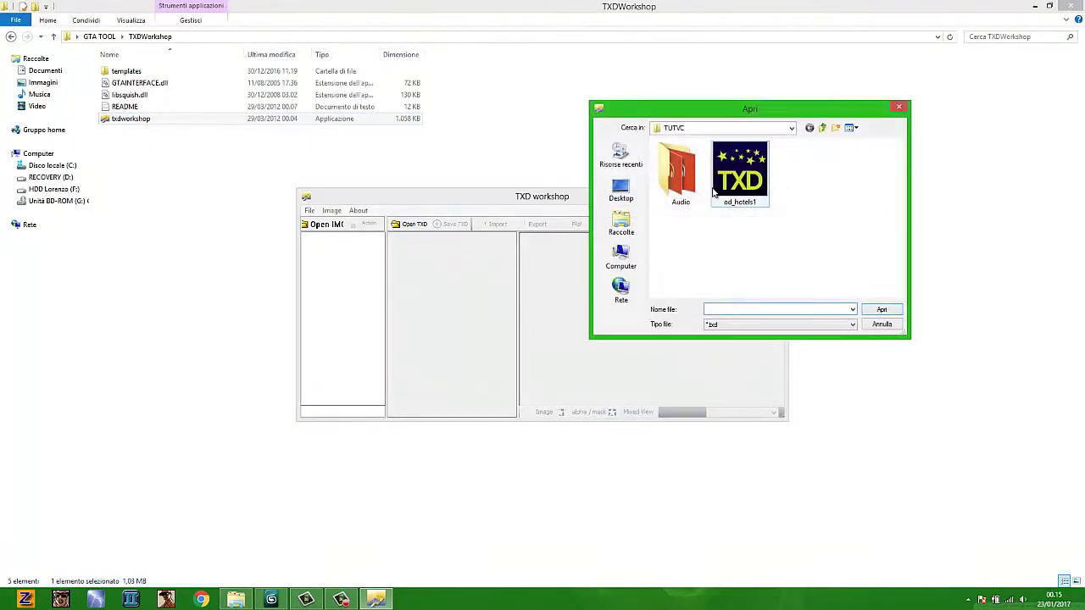
click(881, 311)
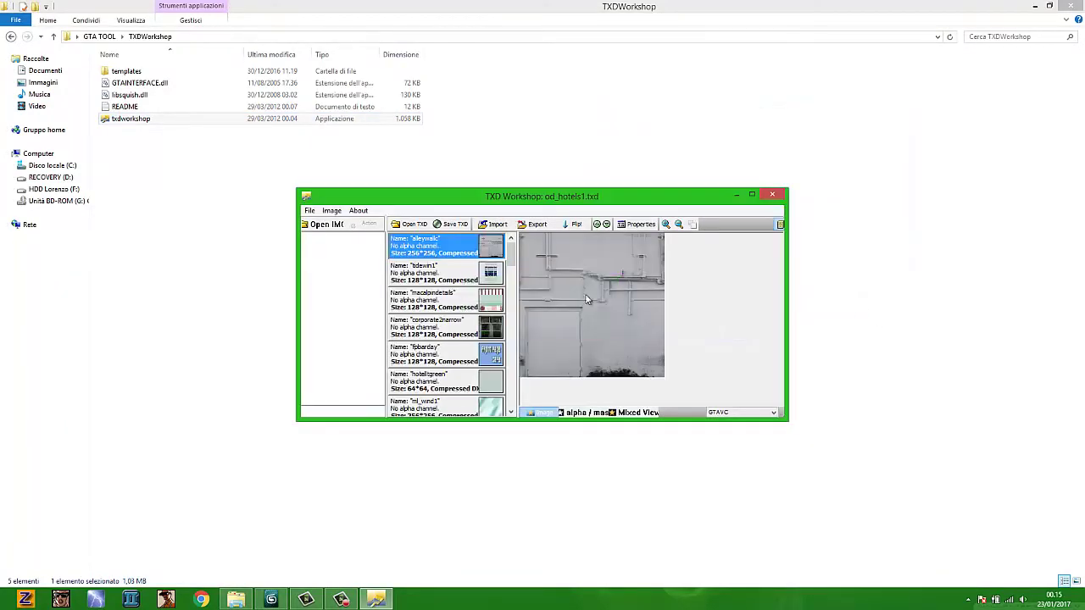
Try to set the game version of od_hotels1.txd to SAN ANDREAS in a slightly enlarged window, and close TXD Workshop
click(751, 193)
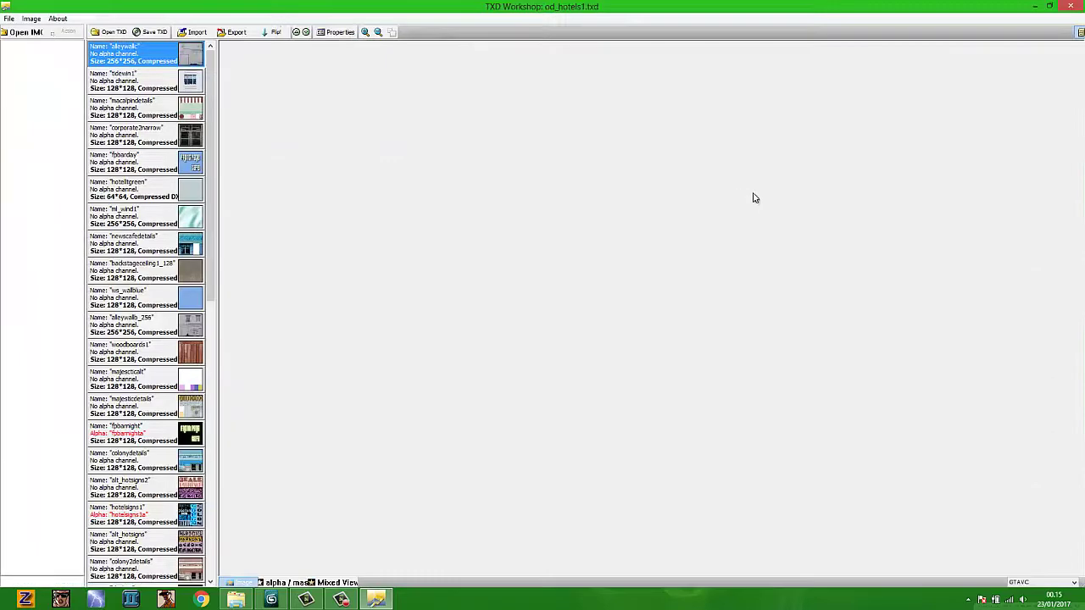
click(1055, 8)
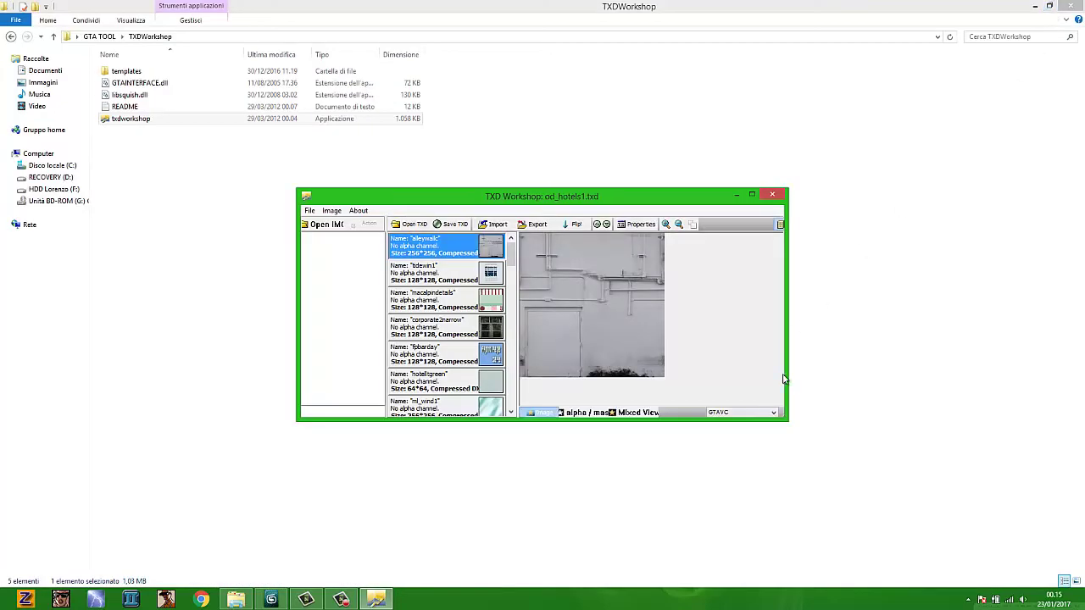
drag(789, 421, 879, 464)
click(810, 455)
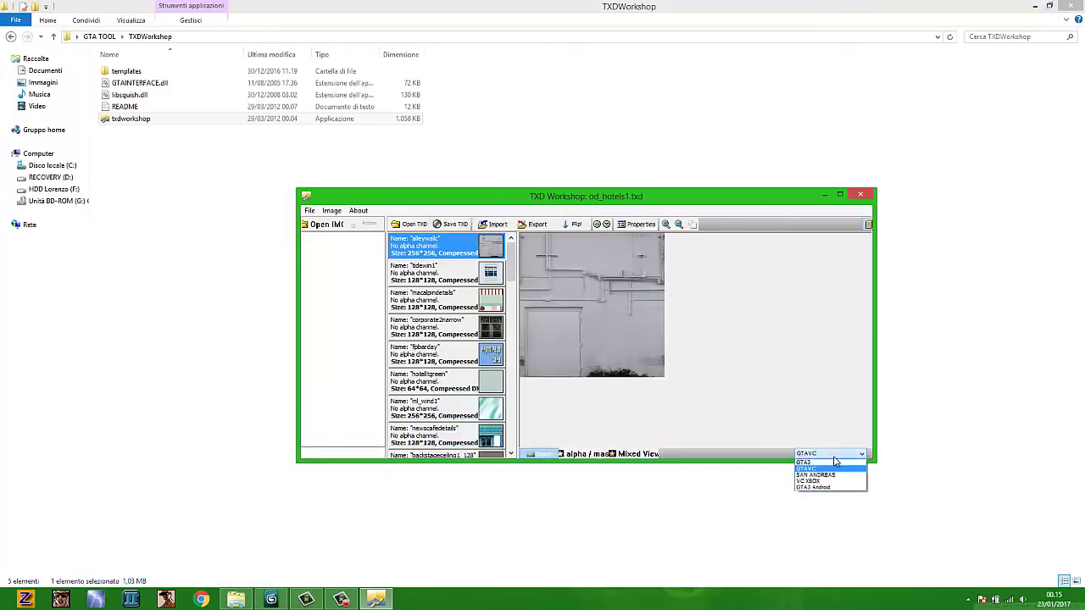
click(807, 469)
click(812, 454)
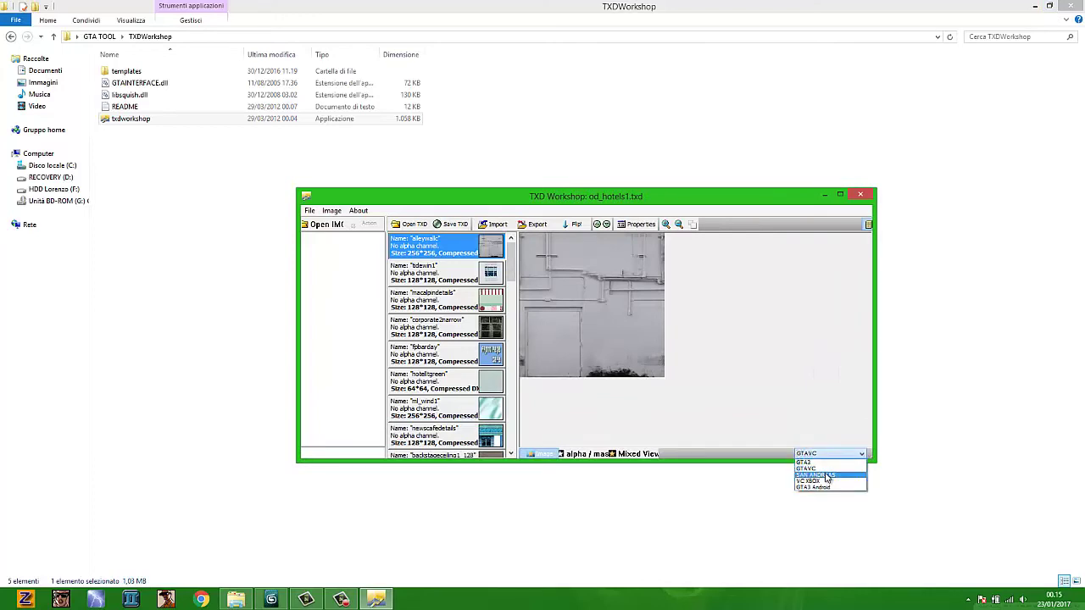
click(826, 474)
key(Down)
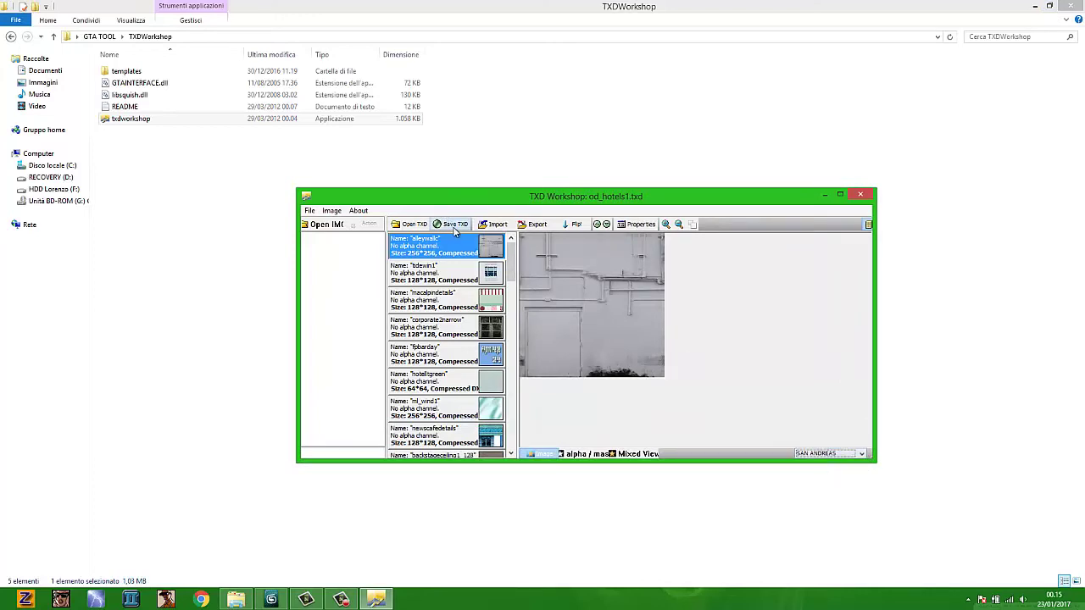
click(858, 196)
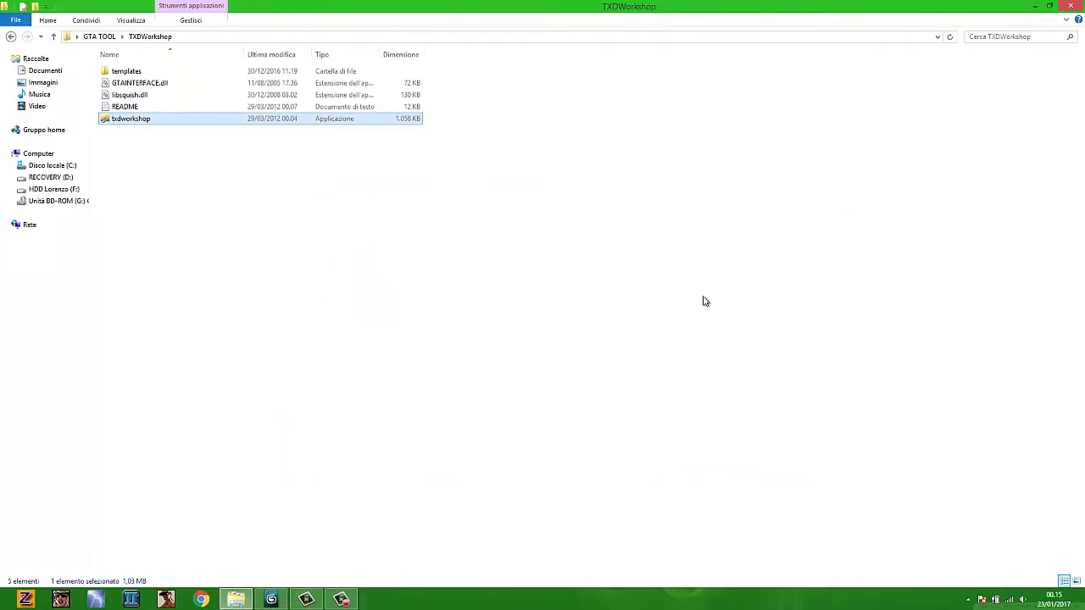
Relaunch TXD Workshop with od_hotels1.txd, switch its game version from GTAVC to SAN ANDREAS and close the program
key(Return)
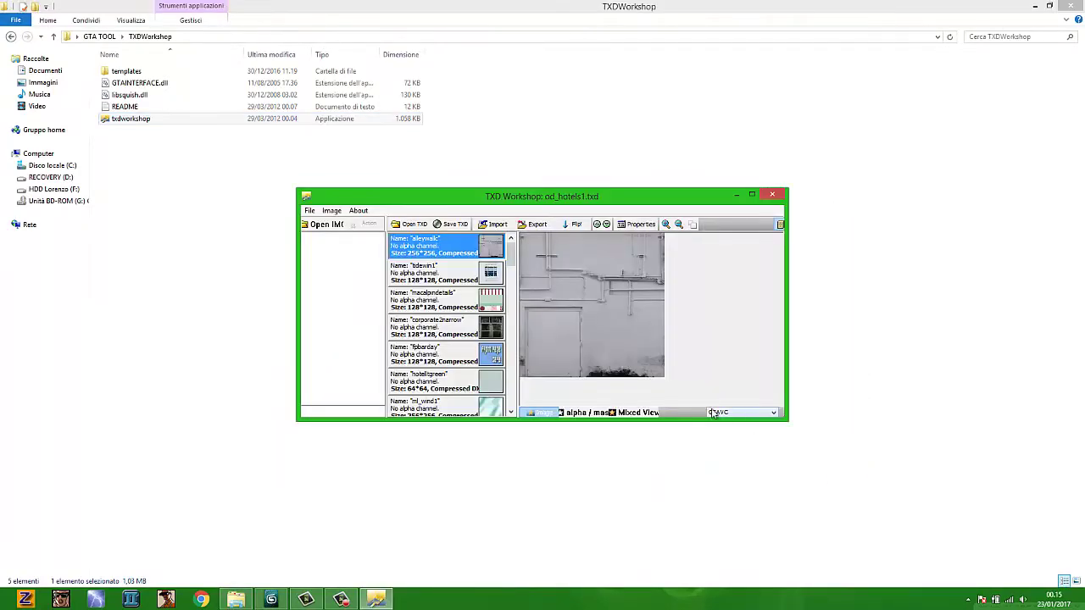
click(754, 196)
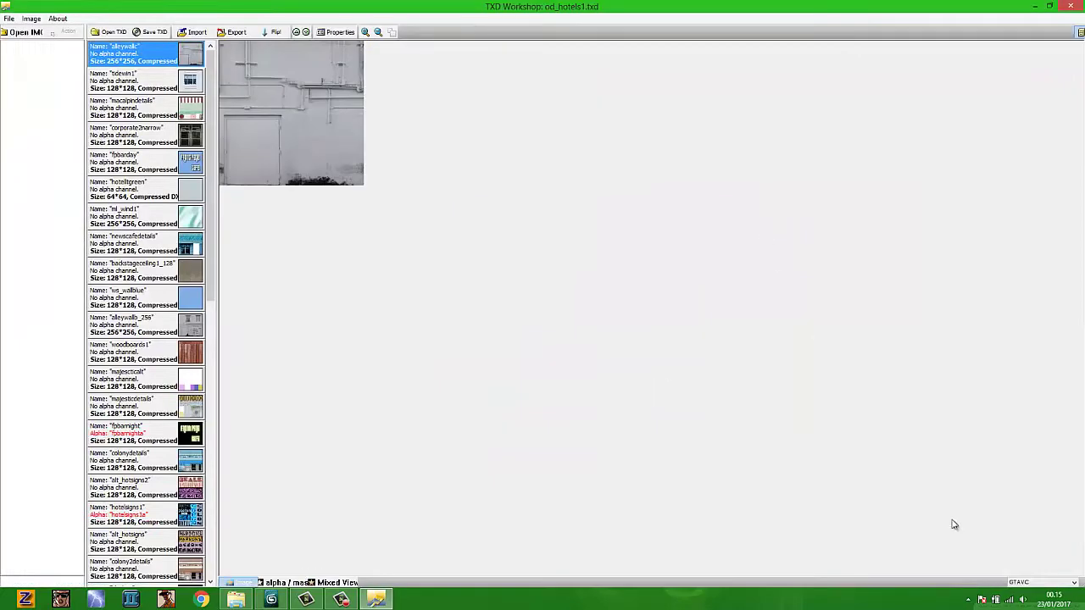
click(1049, 6)
drag(791, 424, 876, 463)
click(804, 455)
click(812, 469)
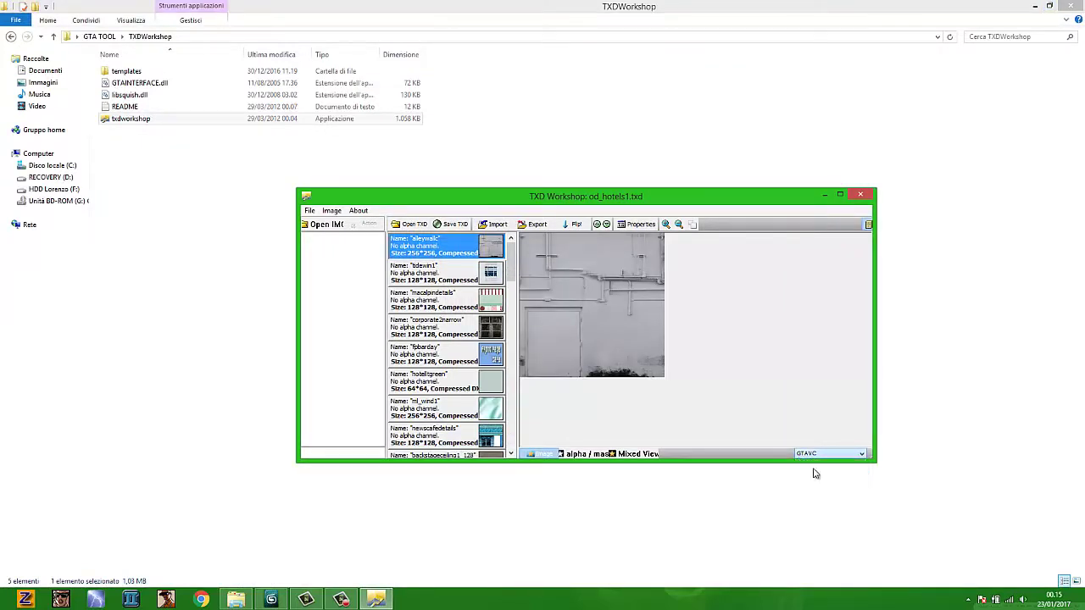
click(806, 454)
click(826, 477)
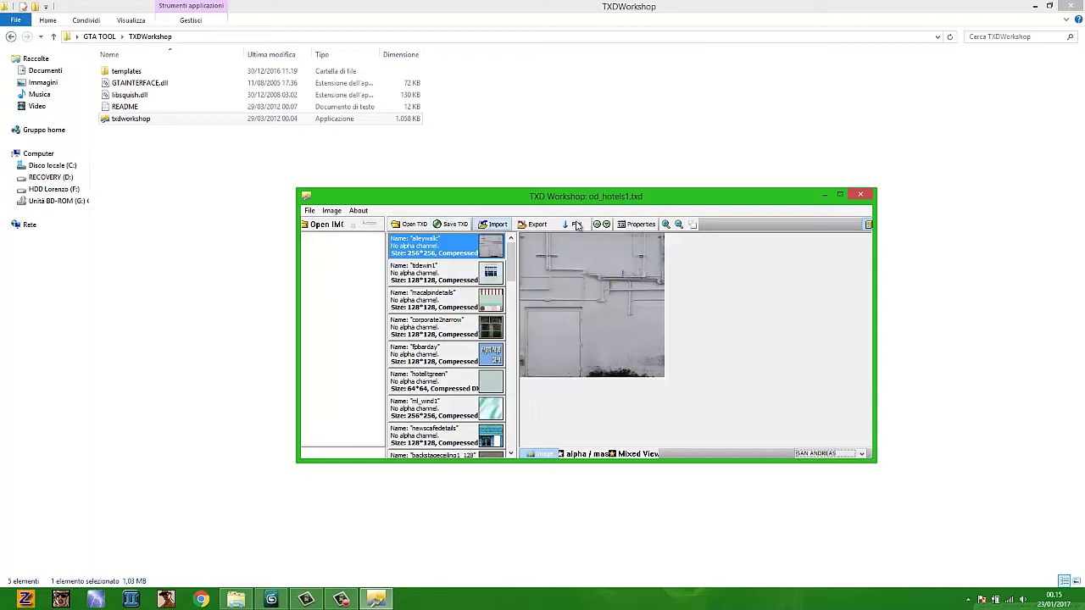
click(860, 195)
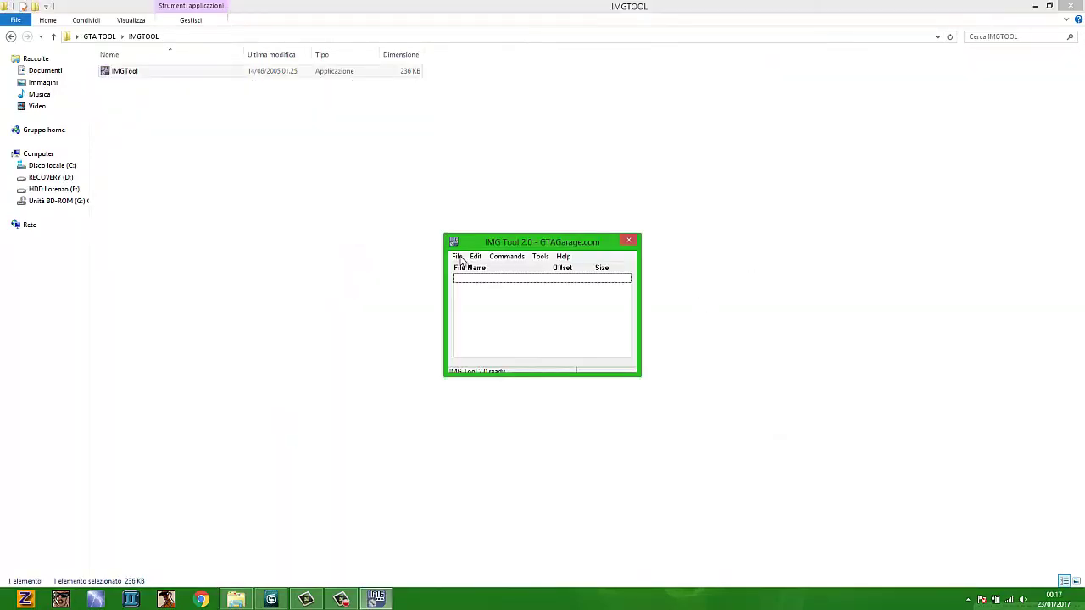
Switch to IMG Tool 2.0 and open the gta3 archive from the models folder of 1GTA San Andreas on the desktop
click(457, 256)
click(472, 271)
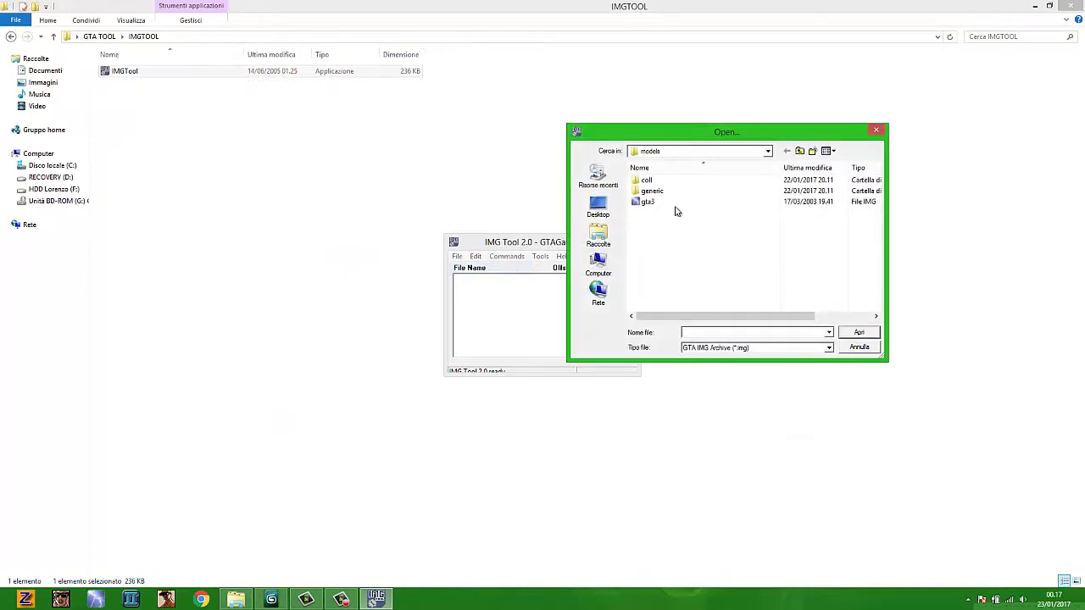
click(800, 151)
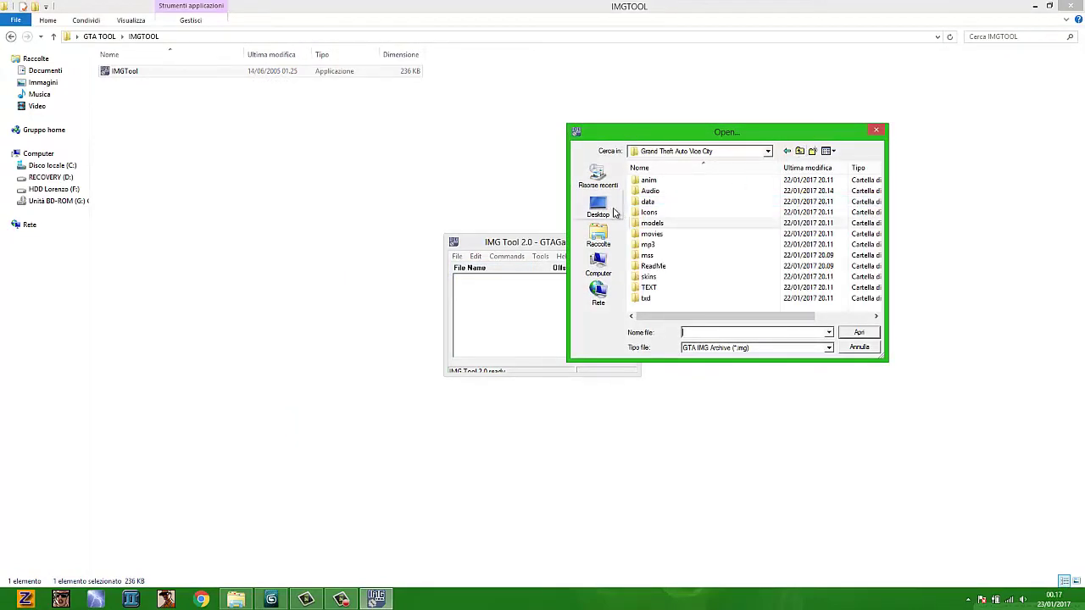
click(597, 206)
scroll(727, 250, down, 2)
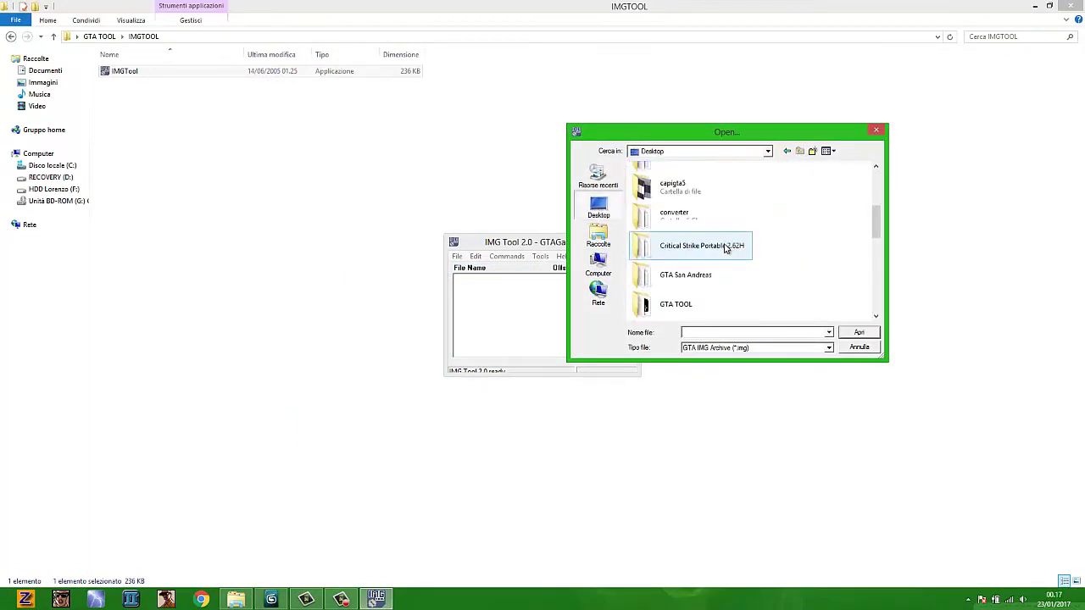
scroll(717, 245, up, 1)
double_click(702, 236)
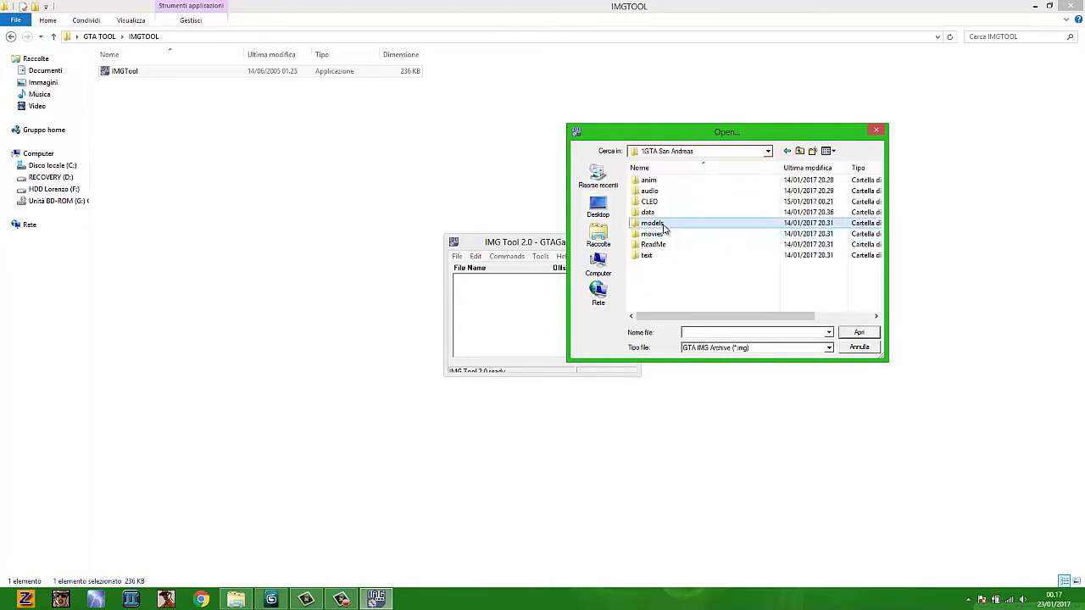
double_click(670, 233)
double_click(648, 245)
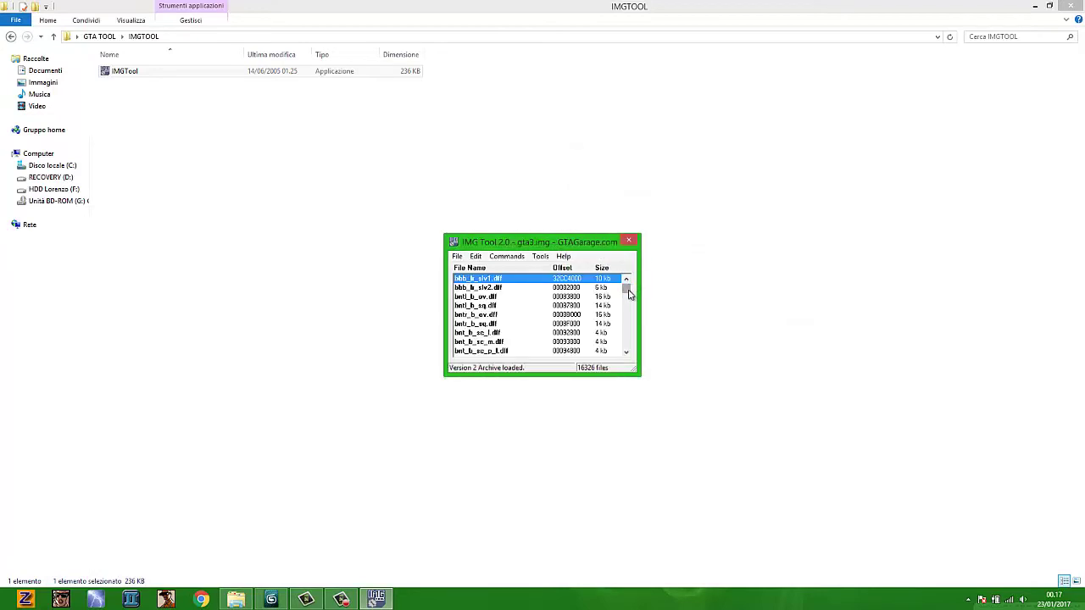
Add od_clevelander_dy.dff from the Critical Strike Portable 2.62H folder on the desktop to the gta3.img archive
mouse_move(626, 290)
mouse_down()
mouse_move(624, 354)
mouse_move(616, 281)
mouse_up()
click(476, 257)
mouse_move(486, 258)
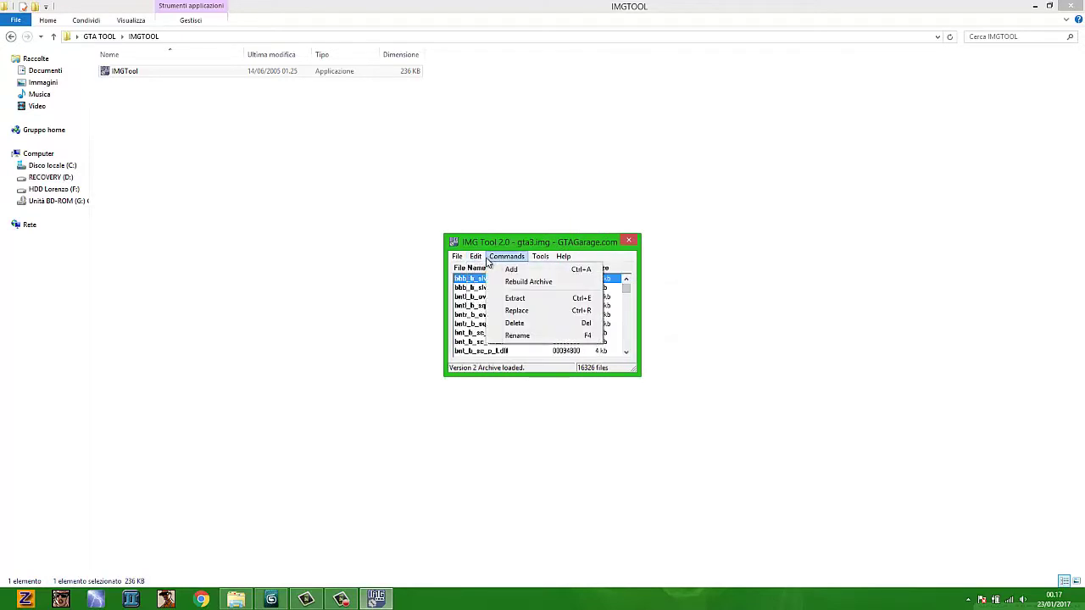
click(511, 269)
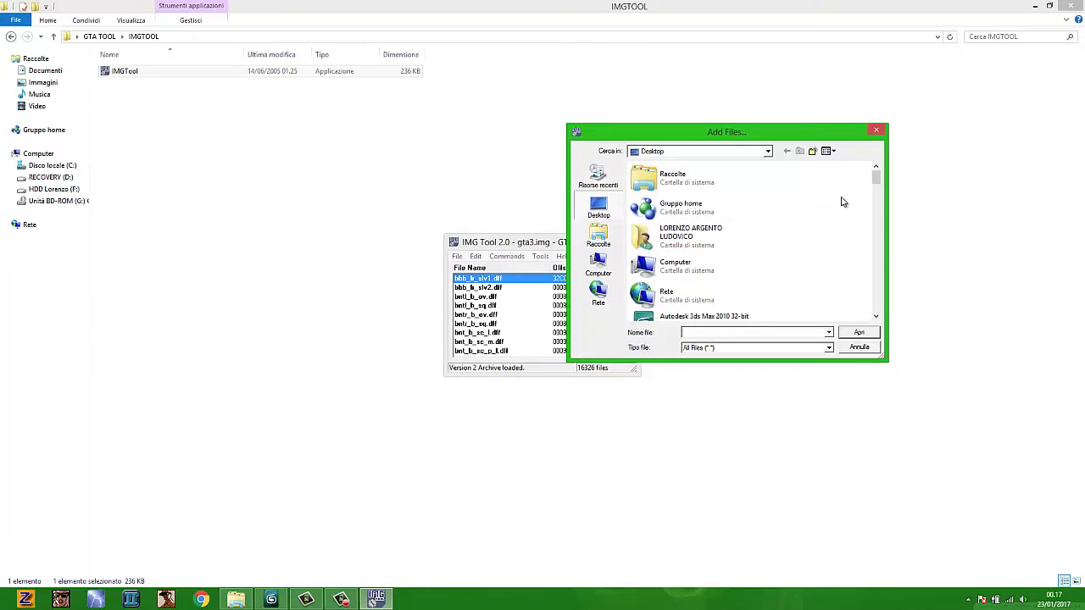
mouse_move(880, 179)
mouse_down()
mouse_move(877, 212)
mouse_move(877, 173)
mouse_up()
text(cap)
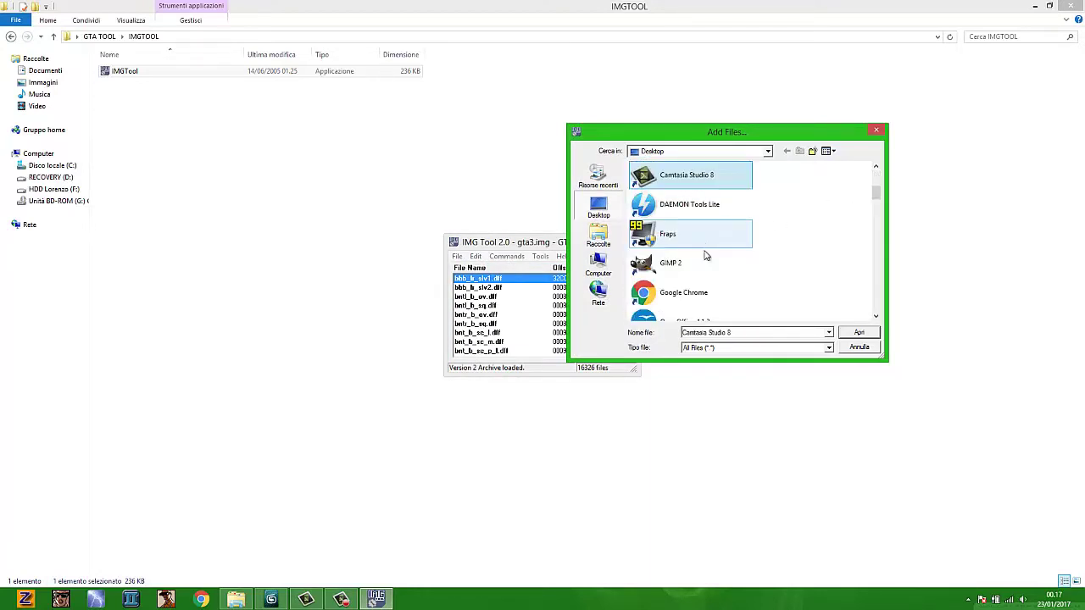
double_click(700, 233)
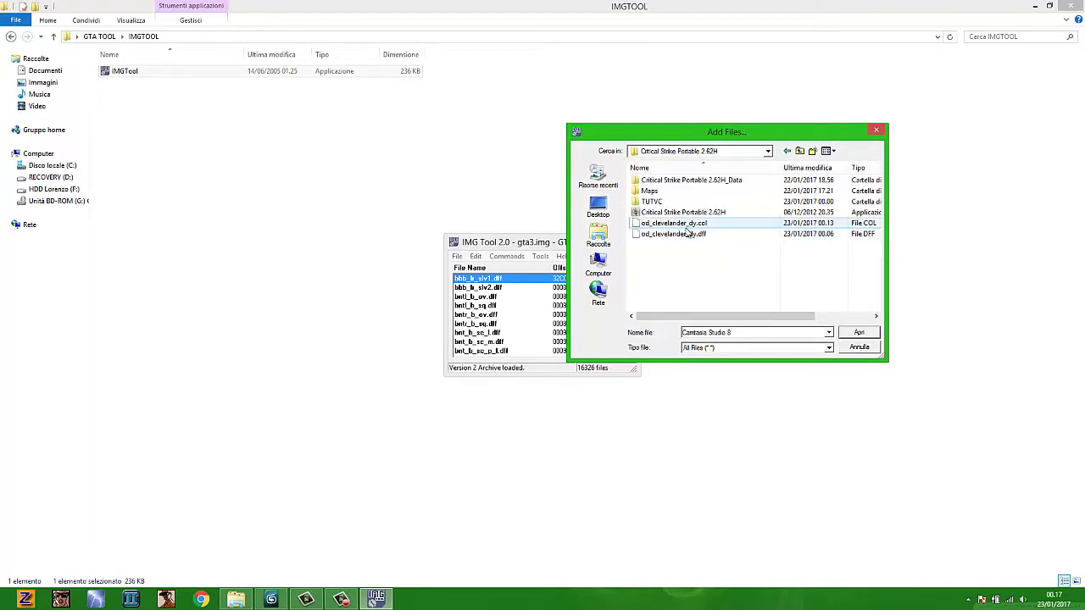
double_click(712, 234)
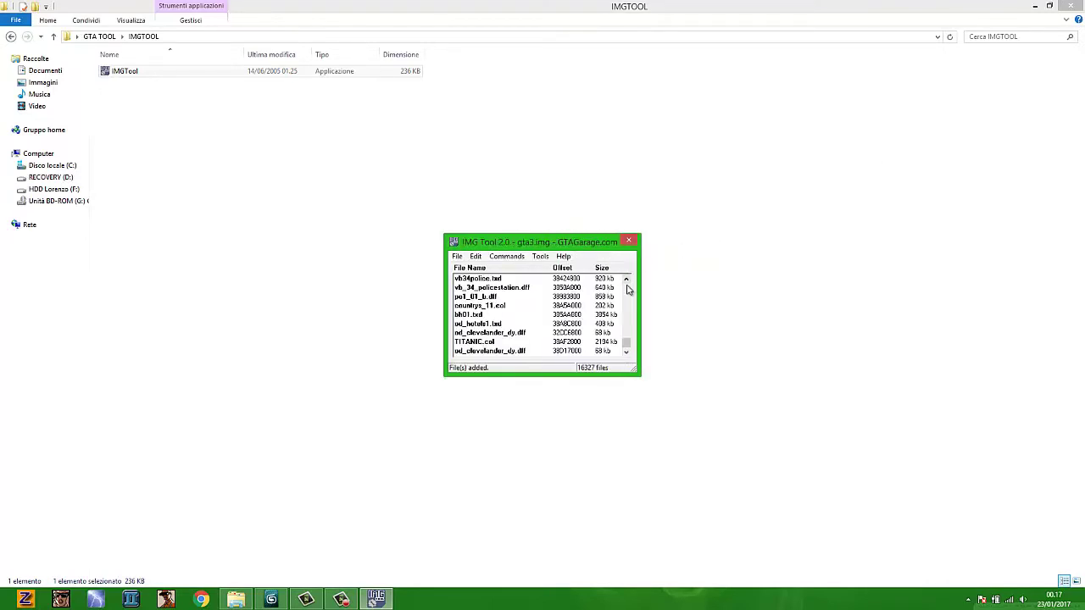
Add the hotel collision file od_clevelander_dy.col from the same folder to the gta3.img archive
click(507, 256)
click(513, 268)
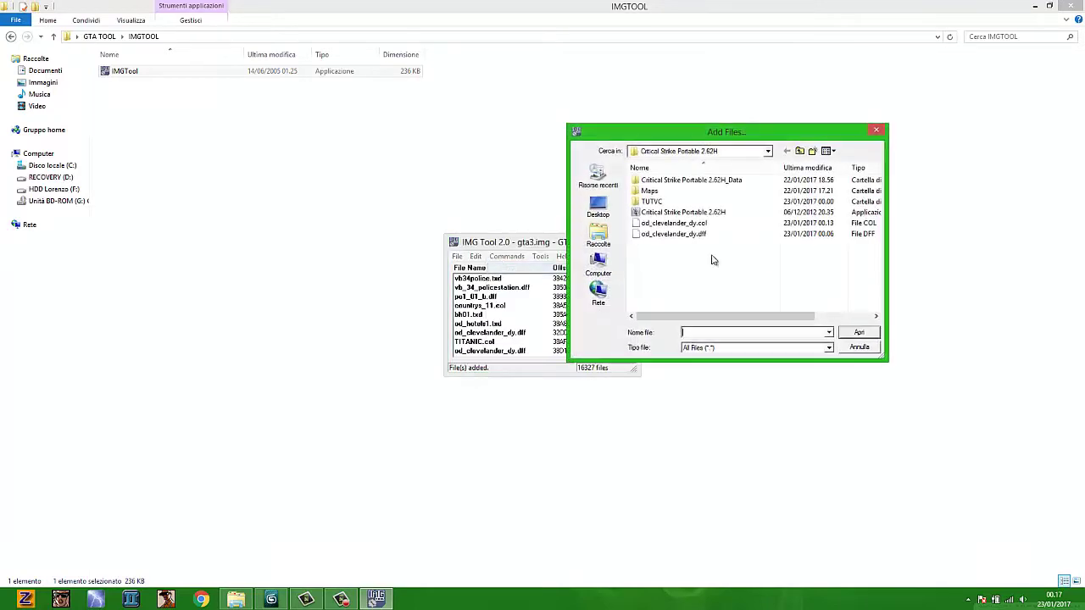
double_click(702, 233)
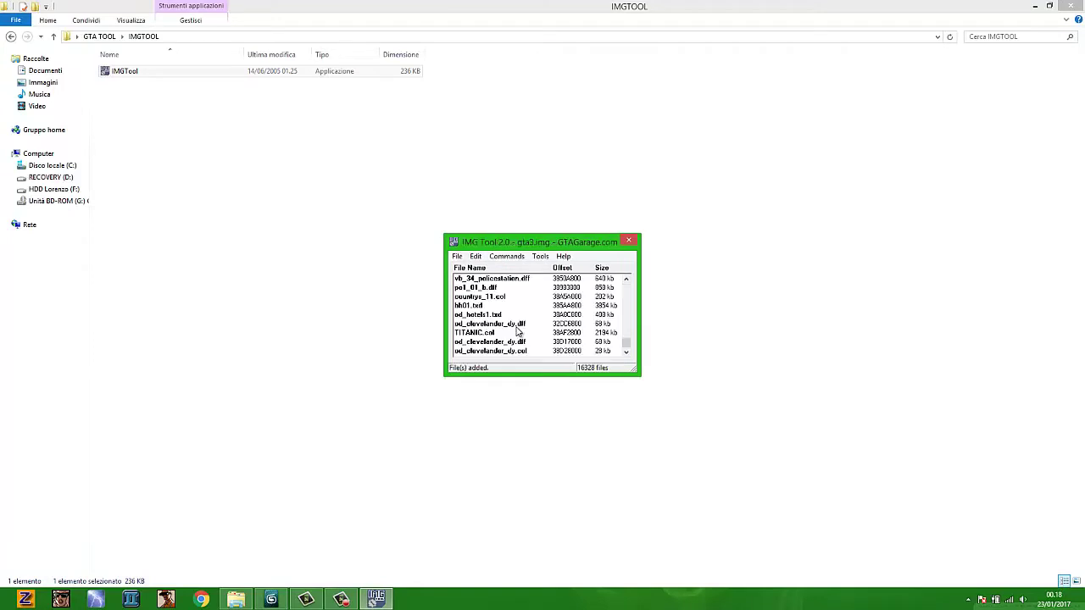
Add the texture file od_hotels1.txd from the TUTVC folder to gta3.img and close IMG Tool
click(506, 257)
click(508, 269)
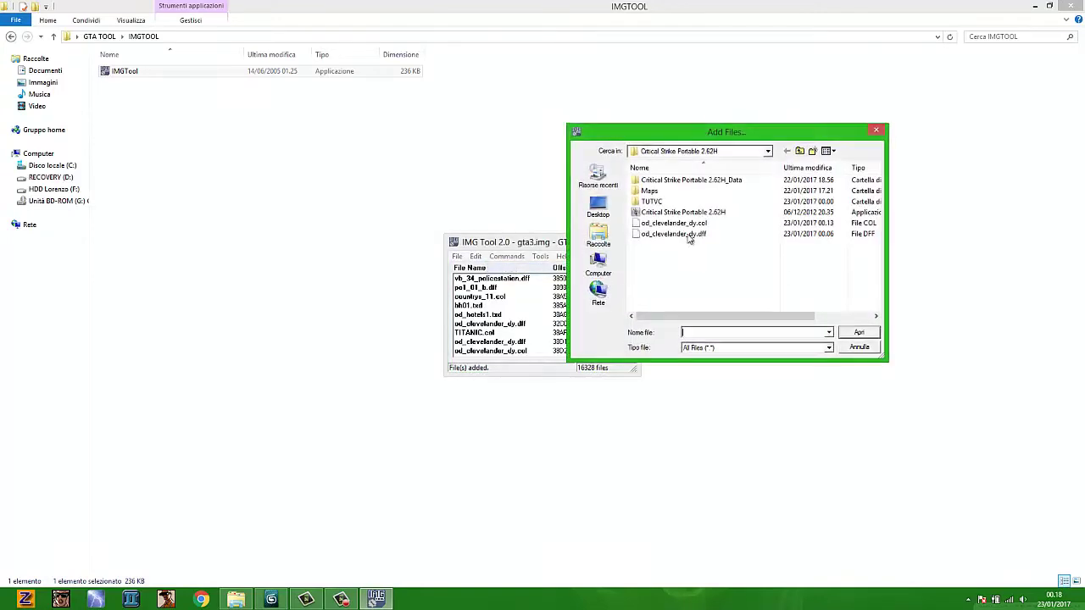
double_click(677, 202)
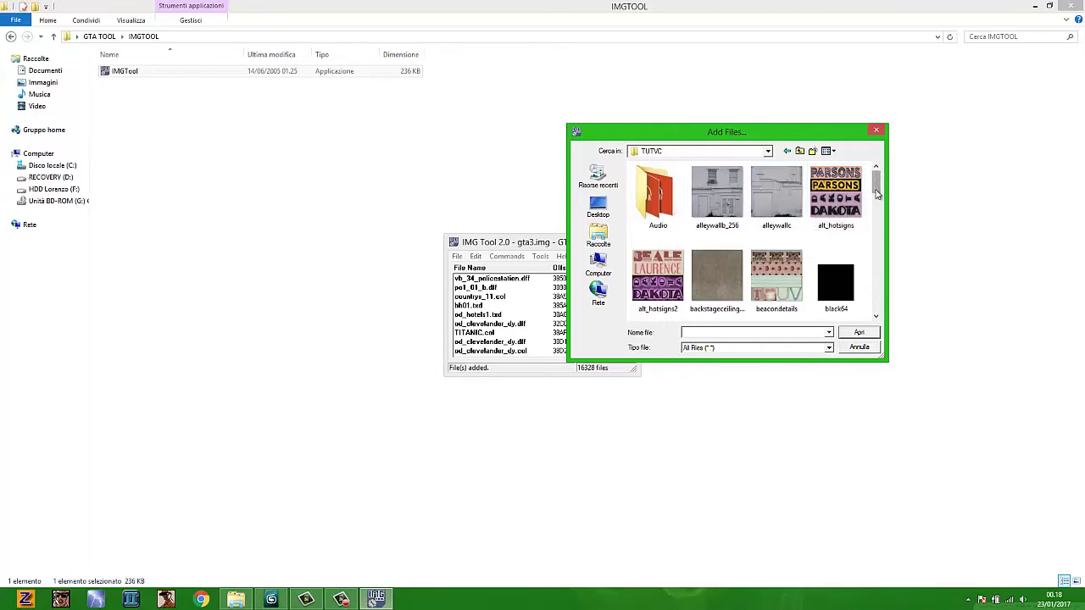
drag(876, 180, 877, 312)
scroll(877, 301, up, 2)
click(777, 229)
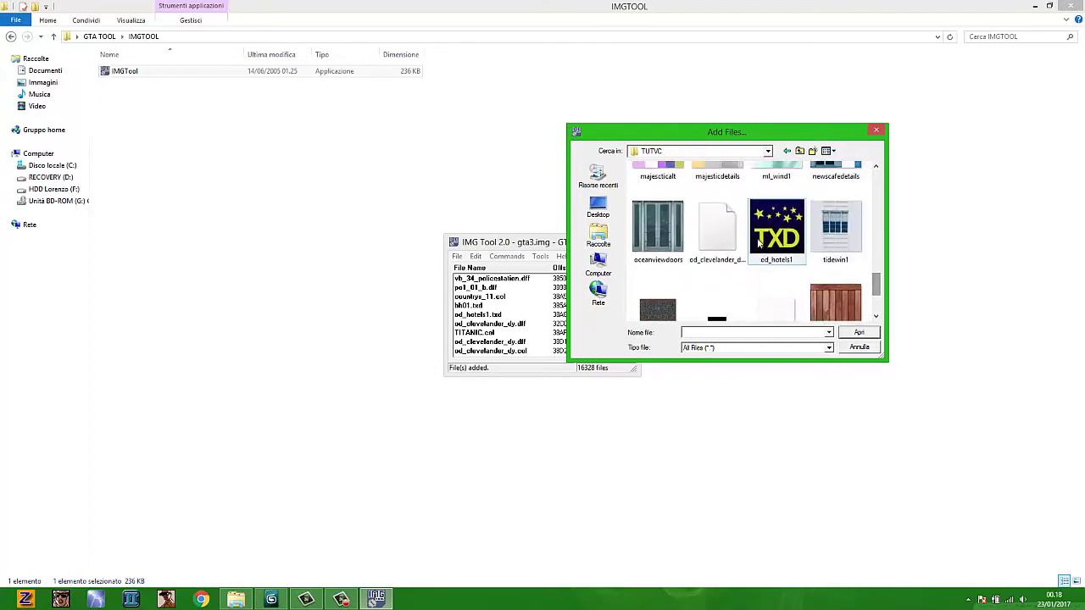
click(857, 333)
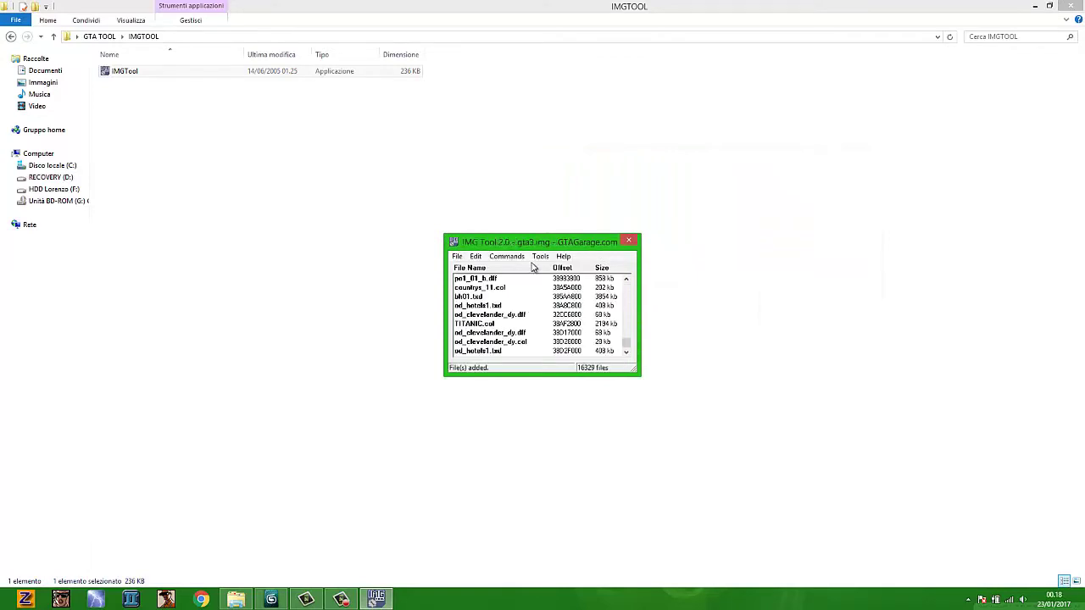
click(512, 258)
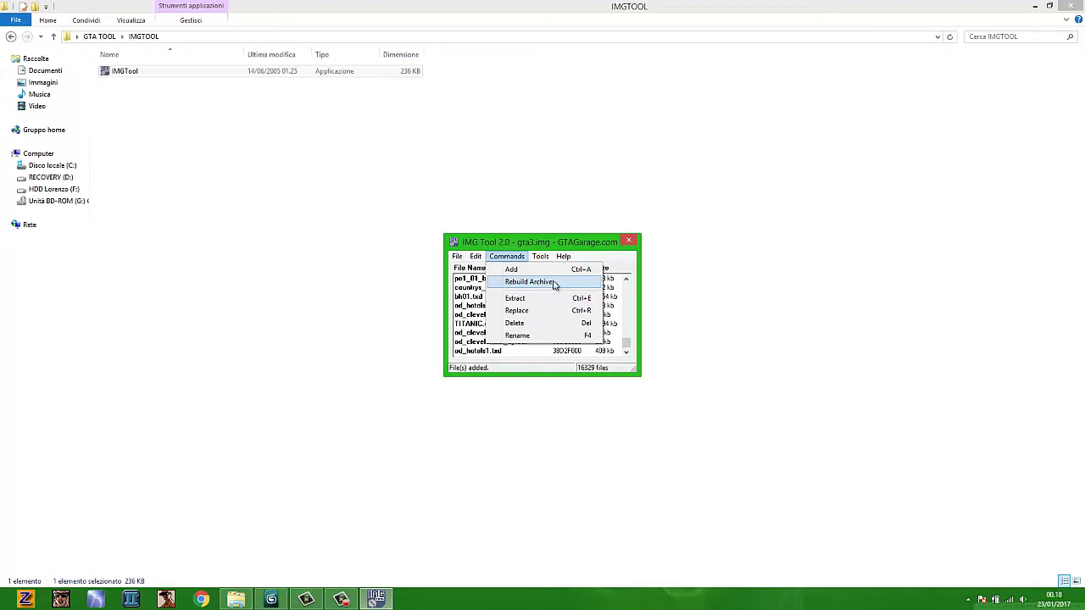
click(527, 246)
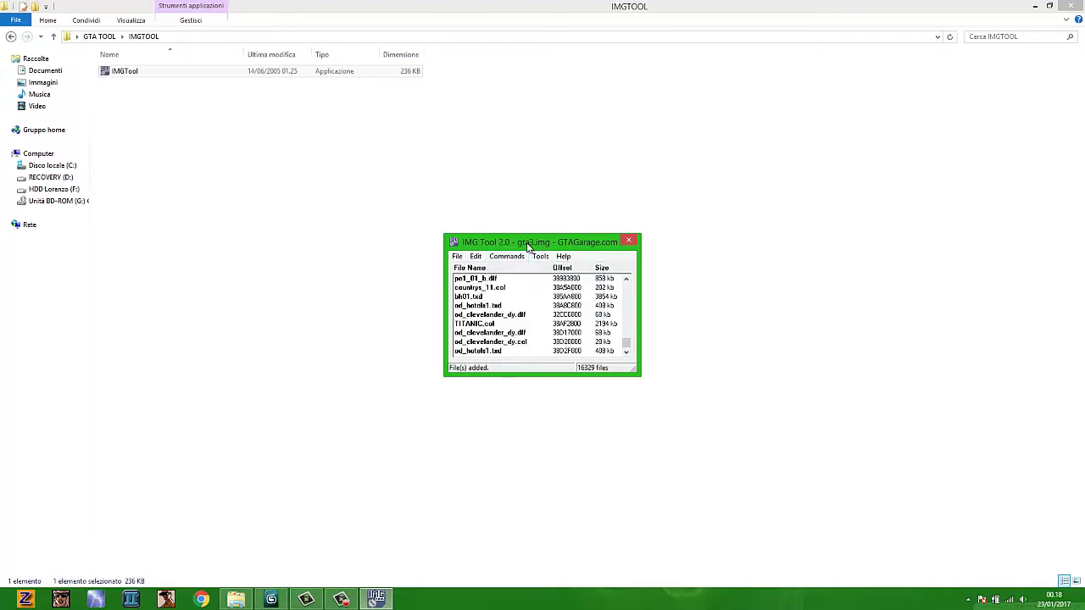
click(631, 243)
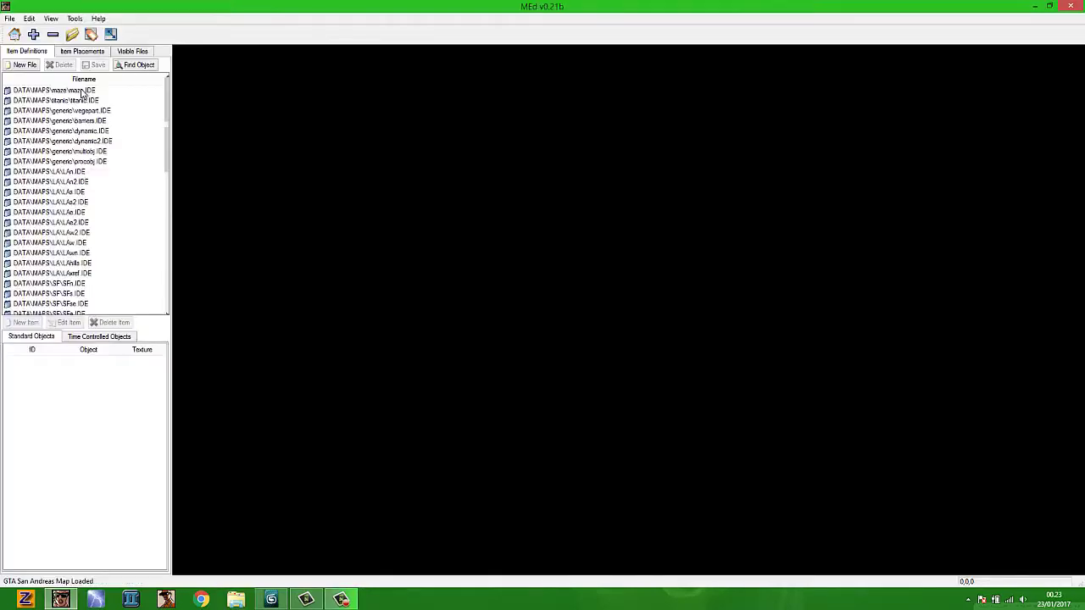
Switch to MEd and create a new item definition file named Hotel in the data\maps\VC folder of 1GTA San Andreas
click(24, 64)
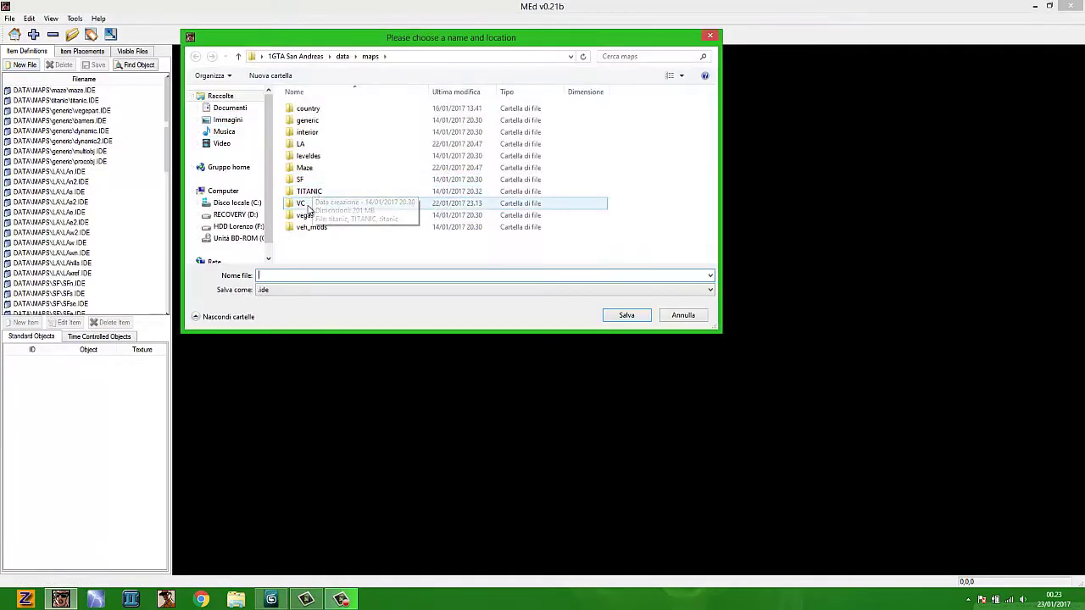
double_click(340, 190)
click(314, 276)
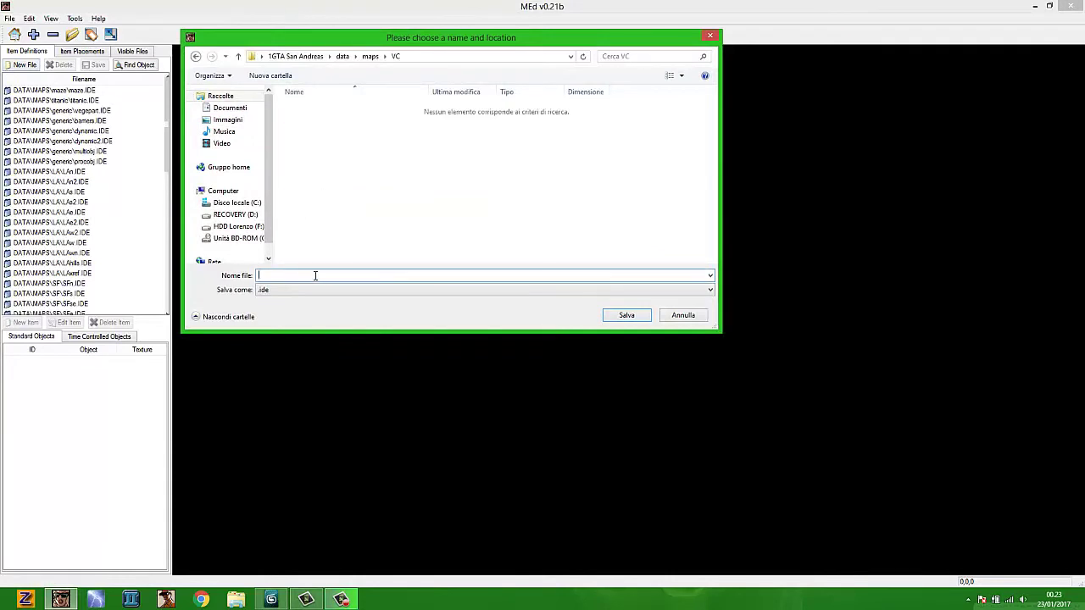
text(Hotel)
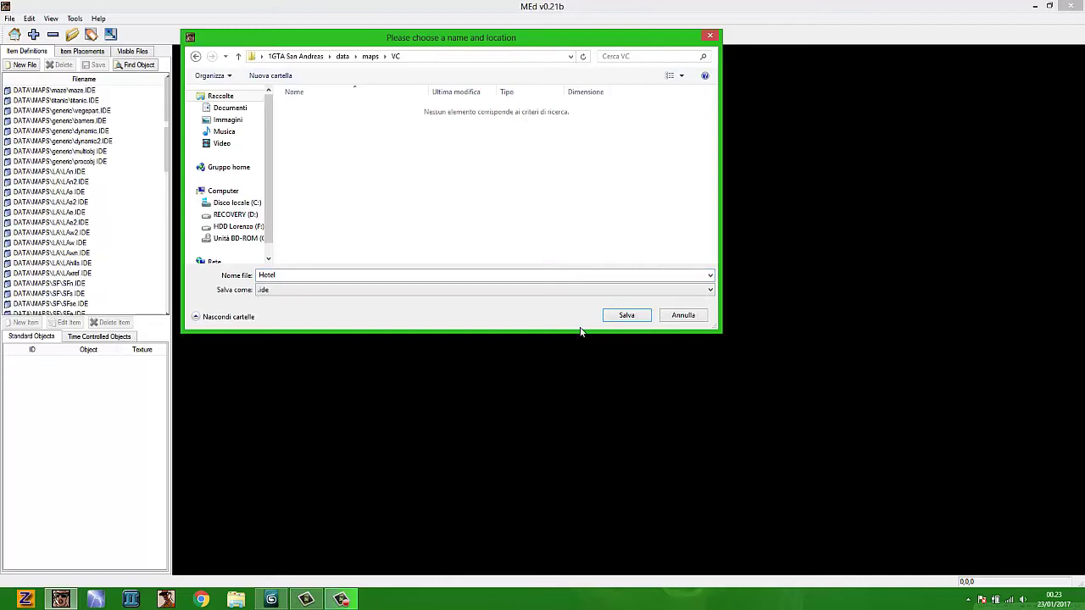
click(626, 315)
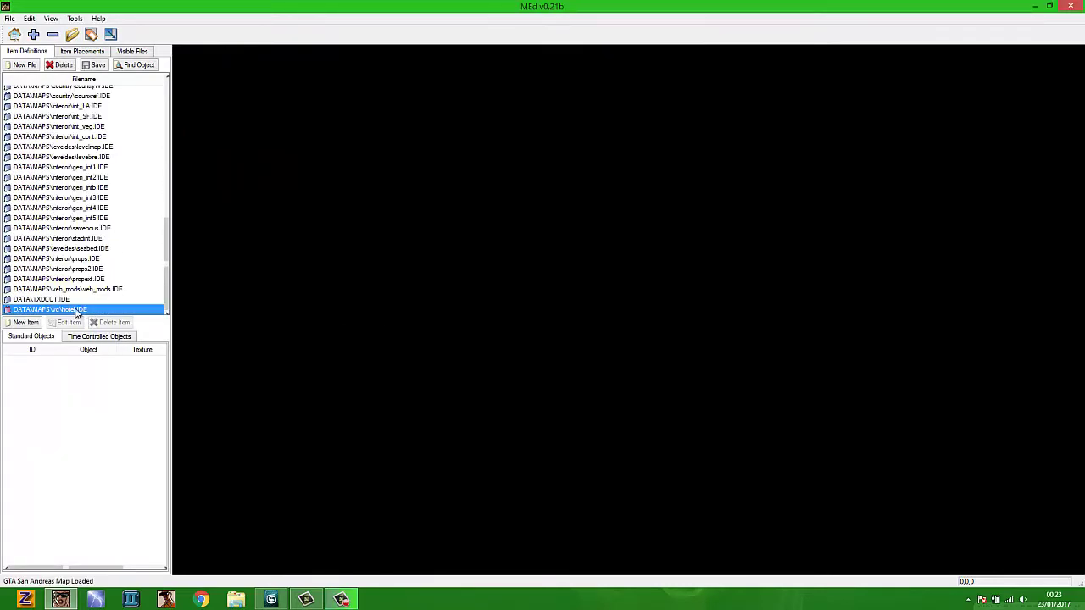
Create a new item in vc\hotel.IDE using the od_clevelander_dy.dff model from gta3, and inspect its collision mesh
click(26, 322)
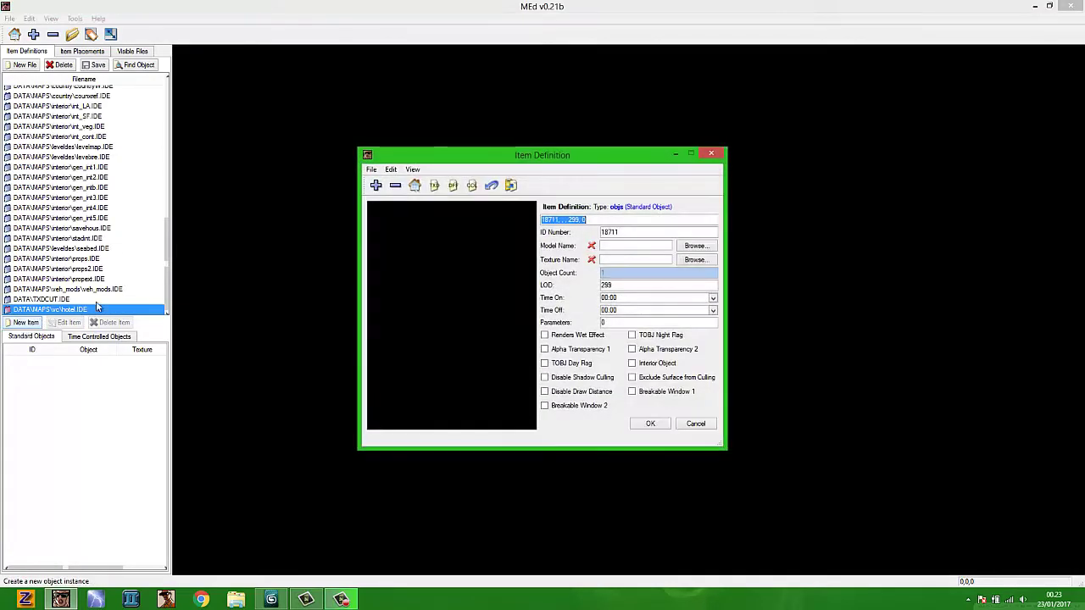
click(707, 245)
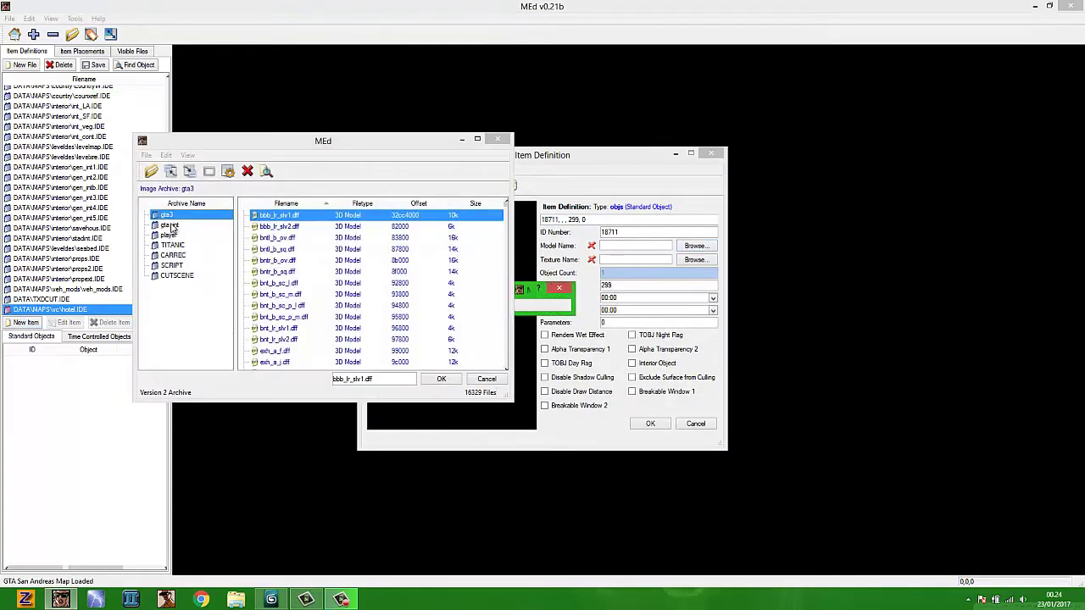
drag(506, 210, 511, 383)
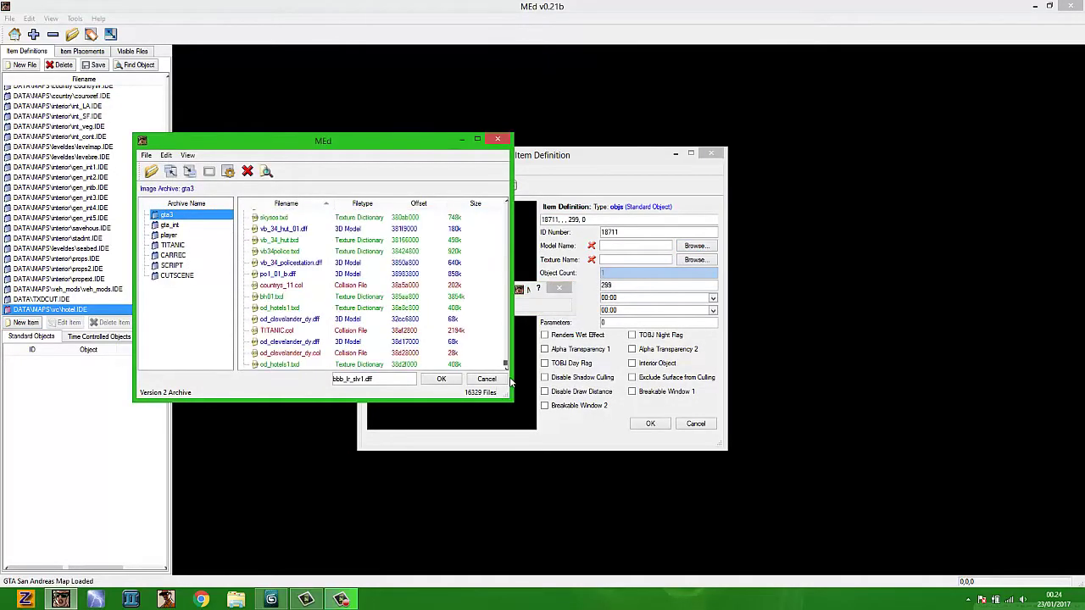
click(313, 342)
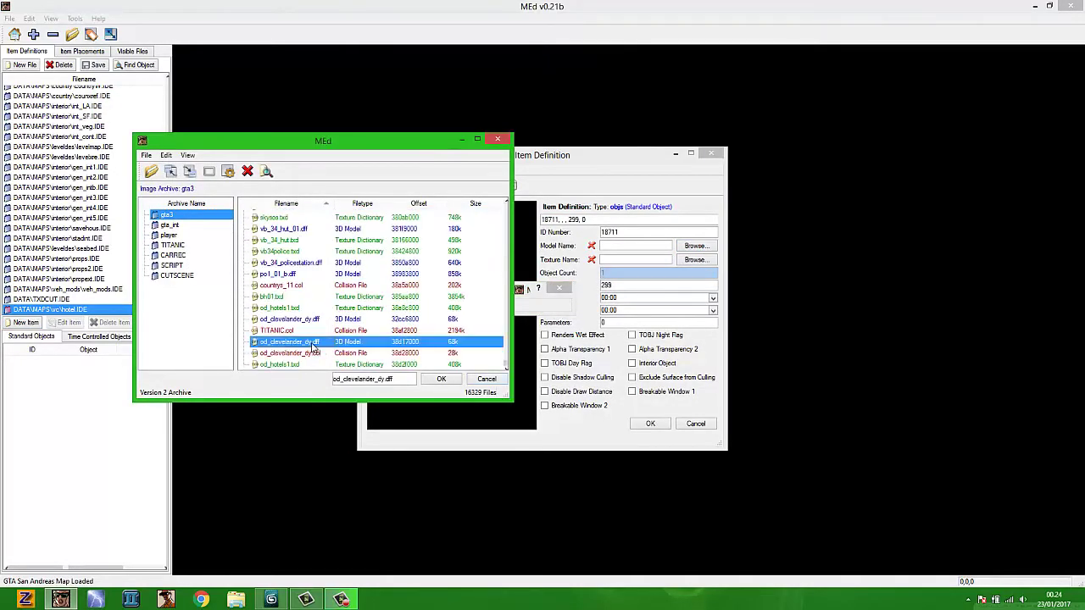
click(440, 380)
drag(515, 319, 425, 307)
click(472, 188)
click(694, 417)
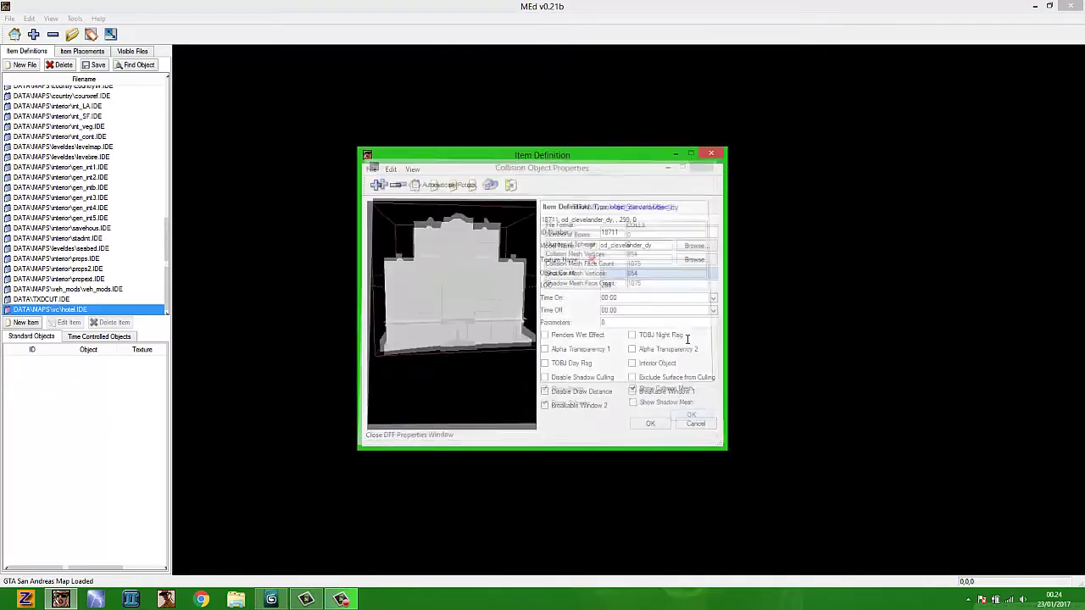
Assign the od_hotels1.txd texture from gta3 to the item, enable Exclude Surface from Culling, and save the definition
click(694, 260)
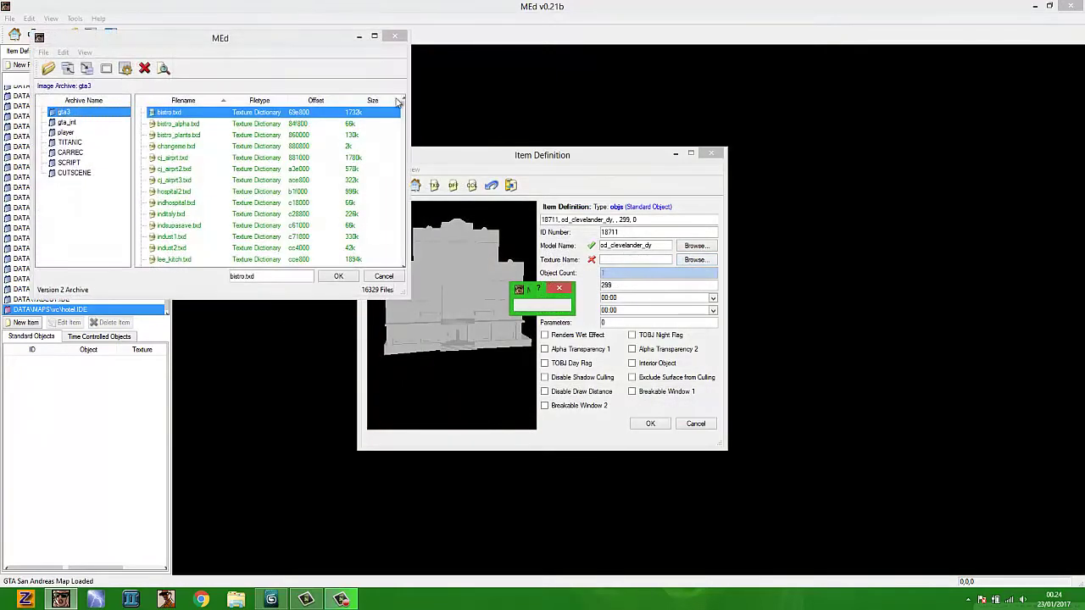
drag(402, 103, 408, 265)
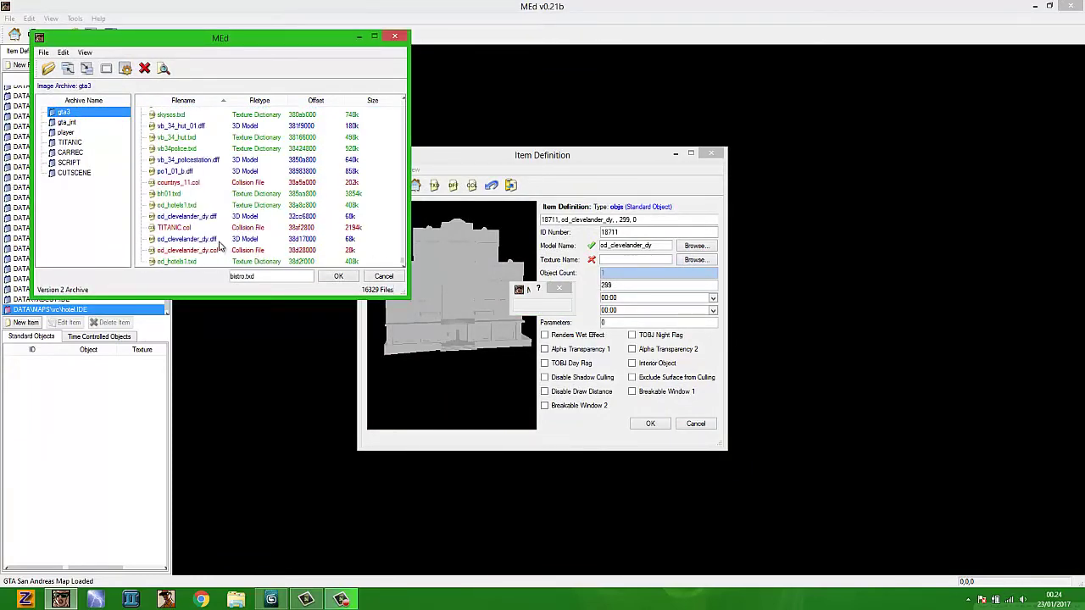
click(178, 261)
click(338, 276)
mouse_move(462, 307)
mouse_down()
mouse_move(488, 319)
mouse_move(448, 297)
mouse_move(540, 278)
mouse_move(456, 304)
mouse_move(468, 309)
mouse_up()
click(683, 382)
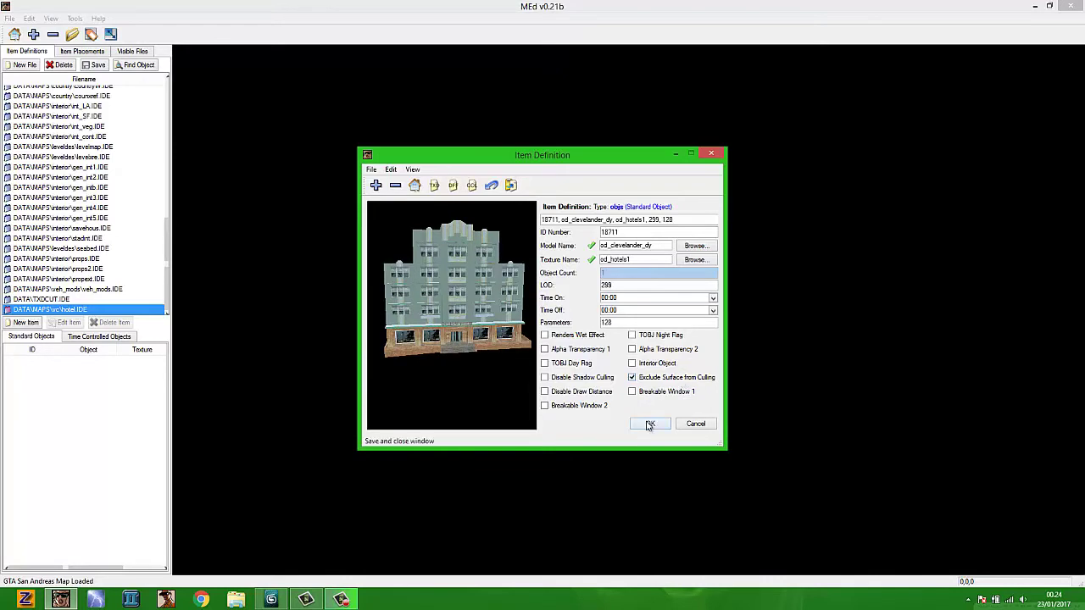
click(648, 424)
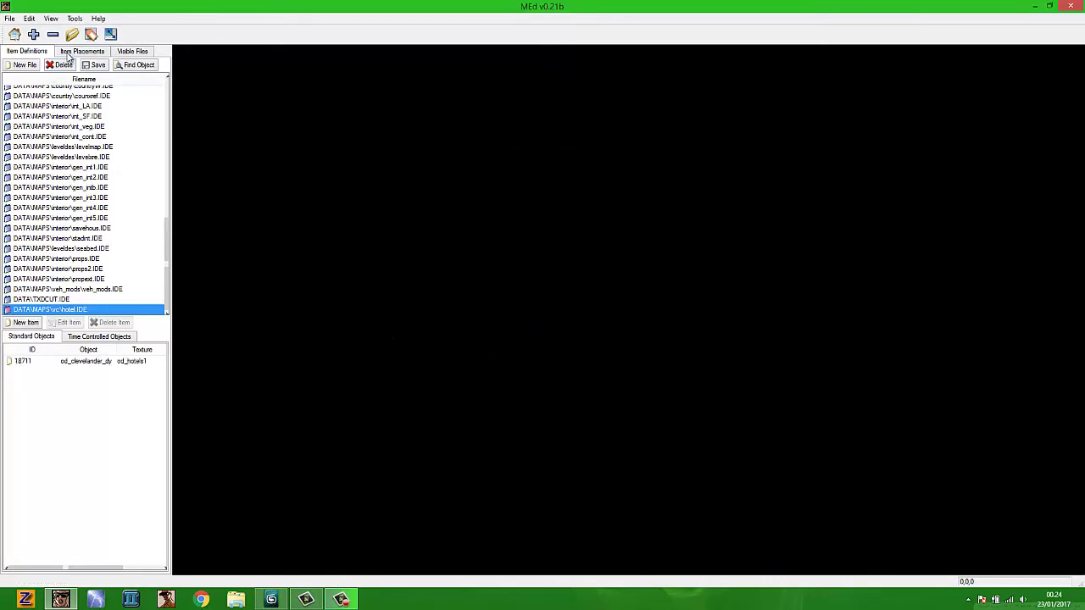
Create a new item placement file named Hotel in the data\maps\VC folder
click(71, 52)
click(20, 65)
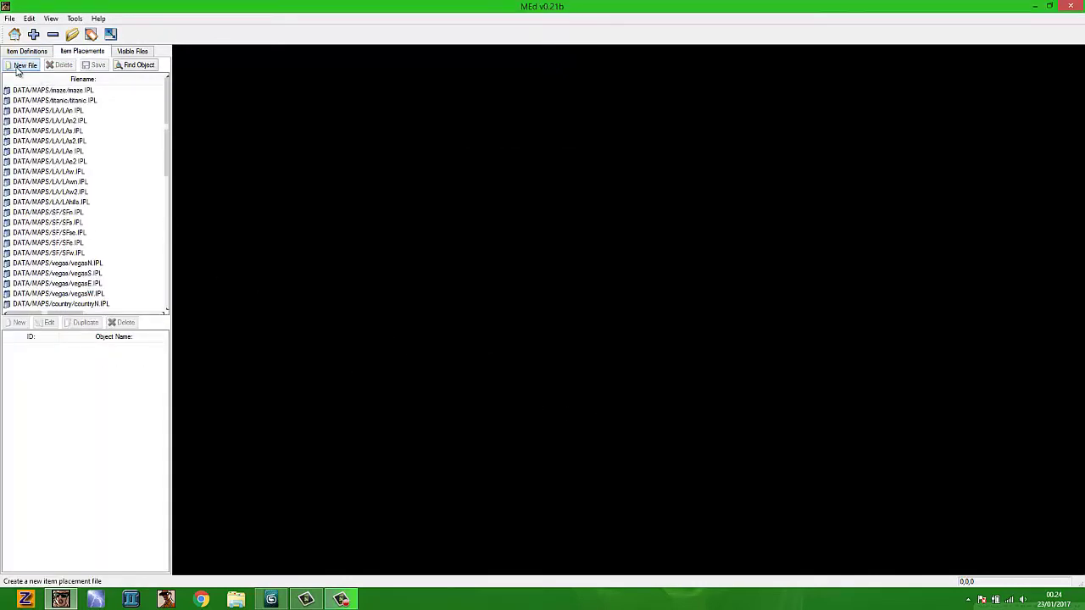
double_click(303, 203)
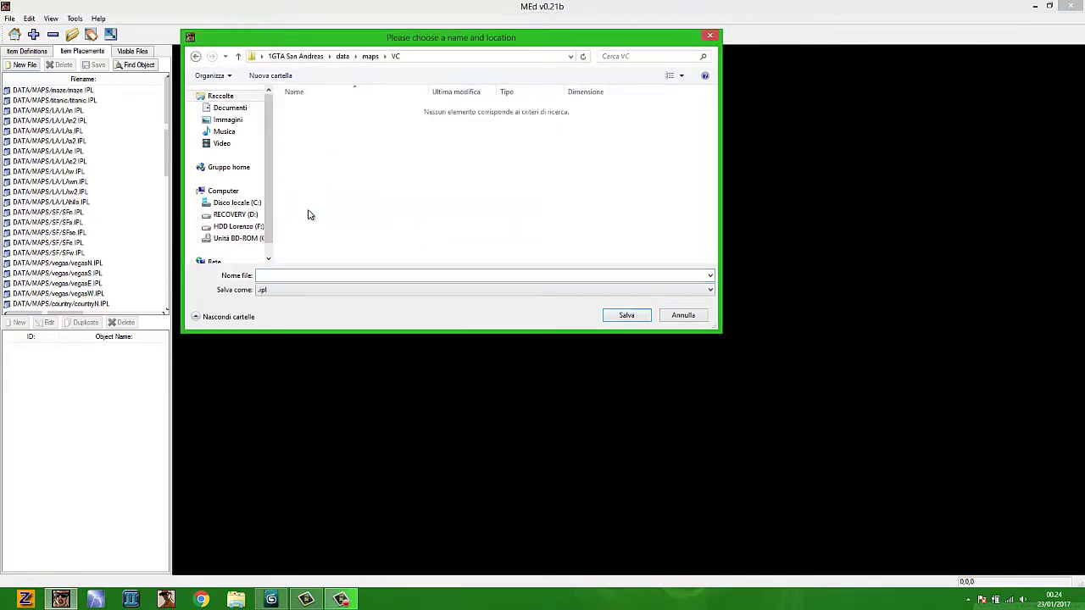
text(h)
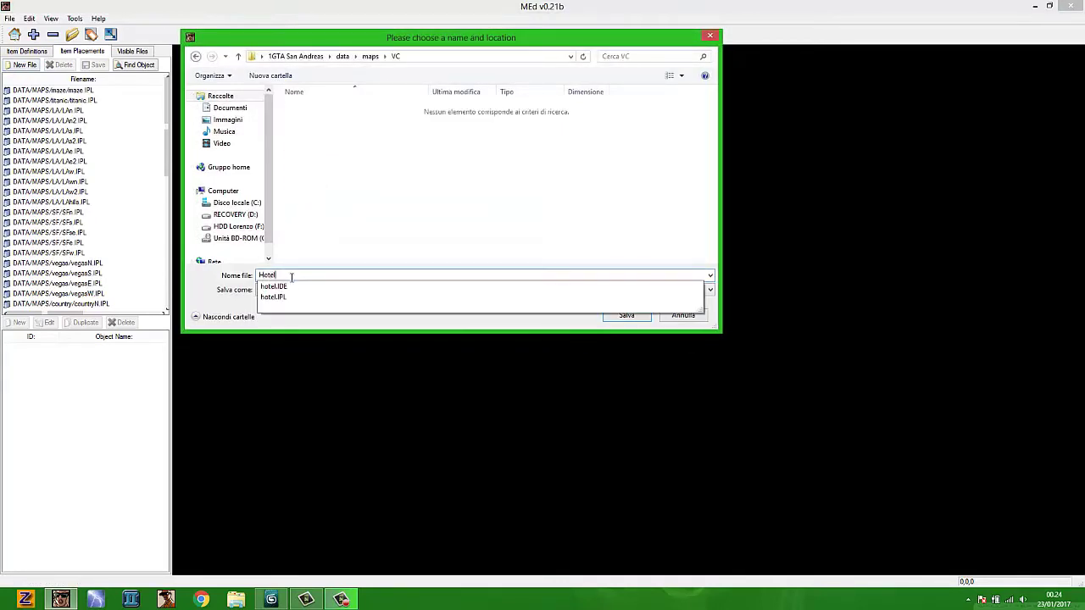
text(otel)
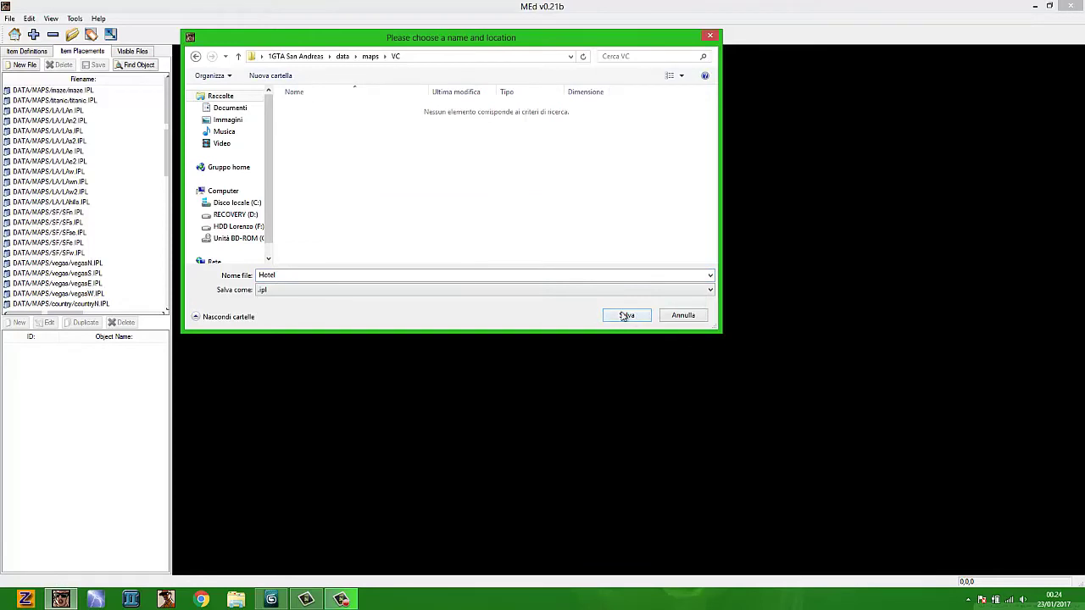
click(626, 315)
scroll(119, 201, down, 9)
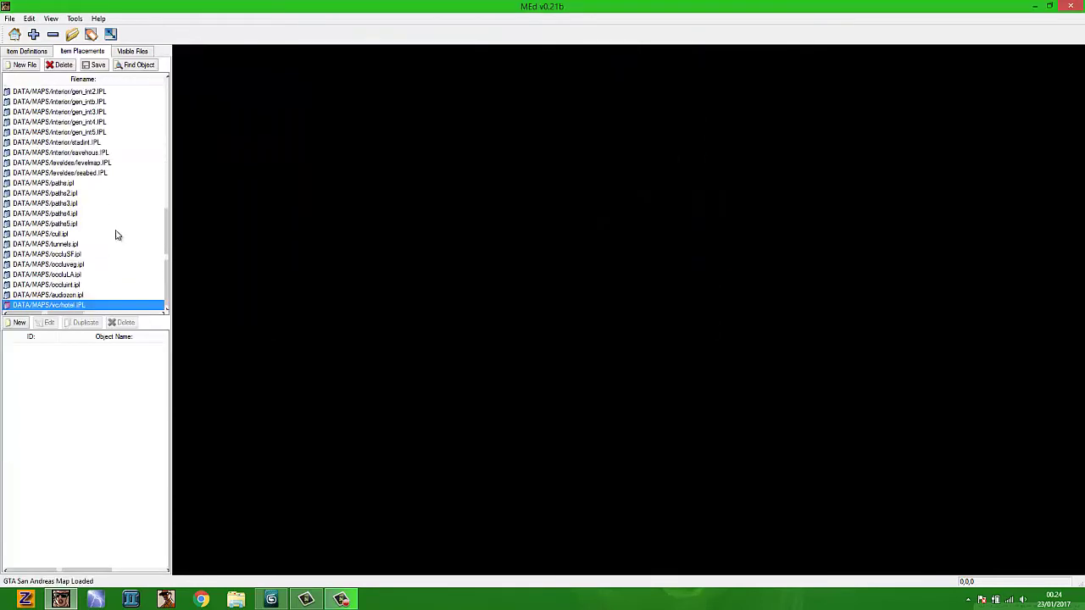
Render the LA/LAw2.IPL map area, move to the open beach, and enable vc/hotel.IPL as a visible file
click(135, 51)
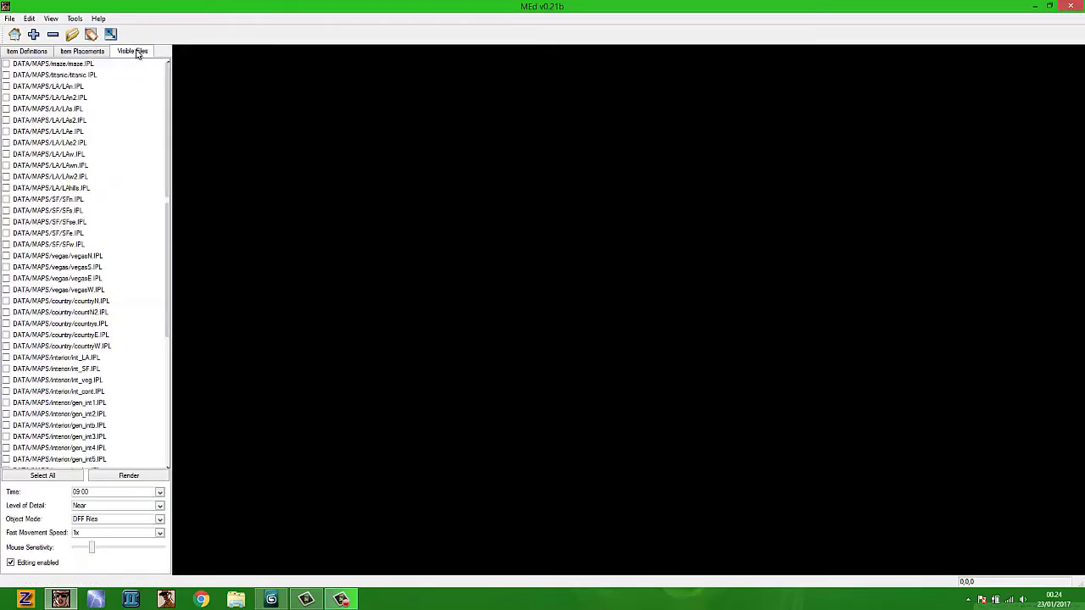
click(82, 178)
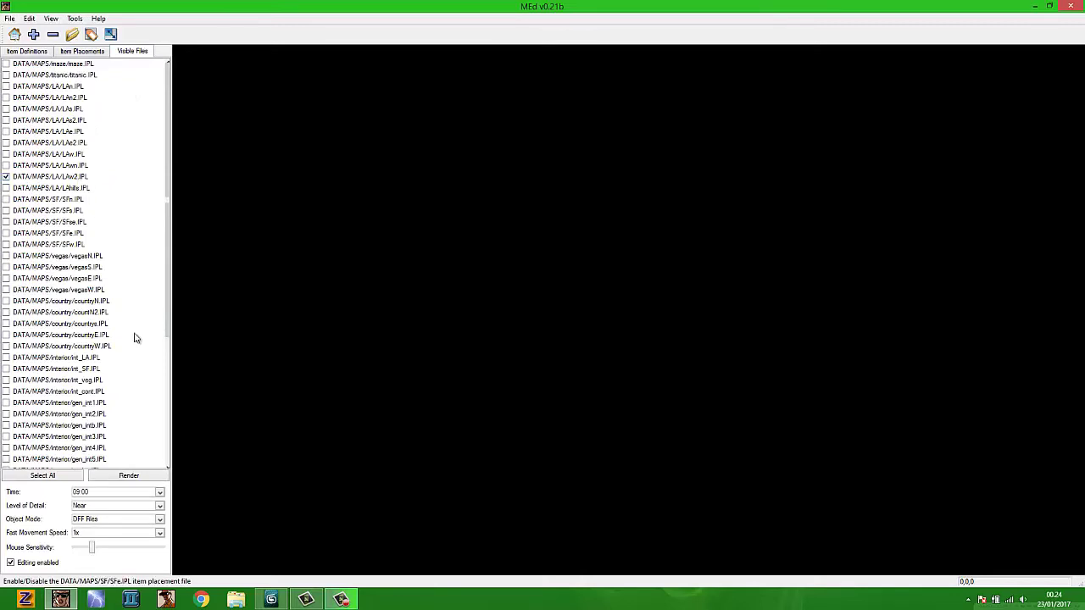
click(129, 476)
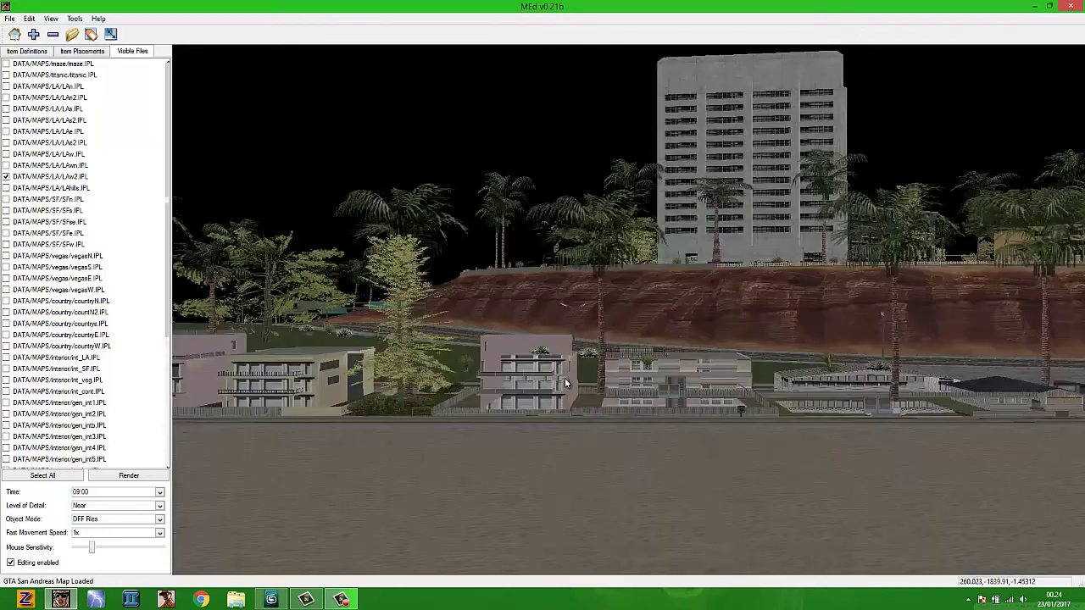
drag(564, 380, 277, 418)
key(w)
key(s)
scroll(131, 424, down, 6)
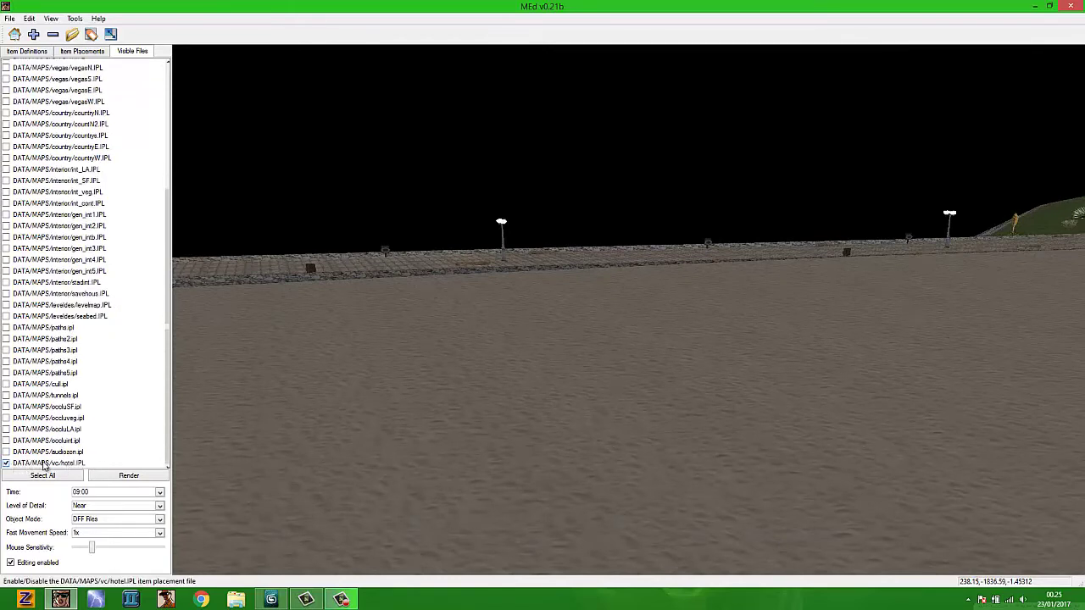
Add the od_clevelander_dy object from vc\hotel.IDE as a new placement in vc/hotel.IPL
click(83, 52)
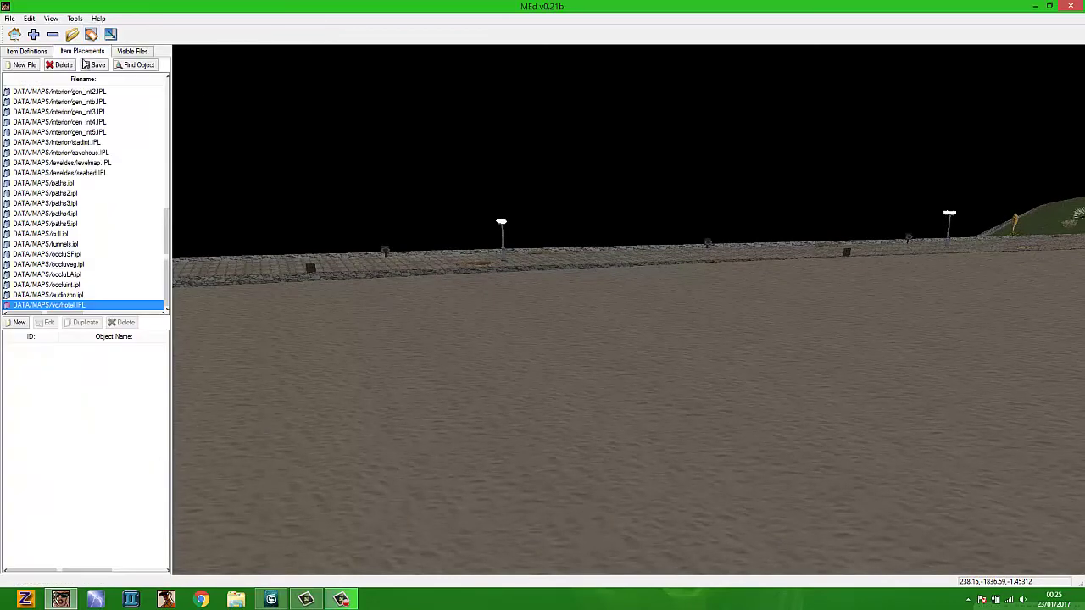
click(19, 323)
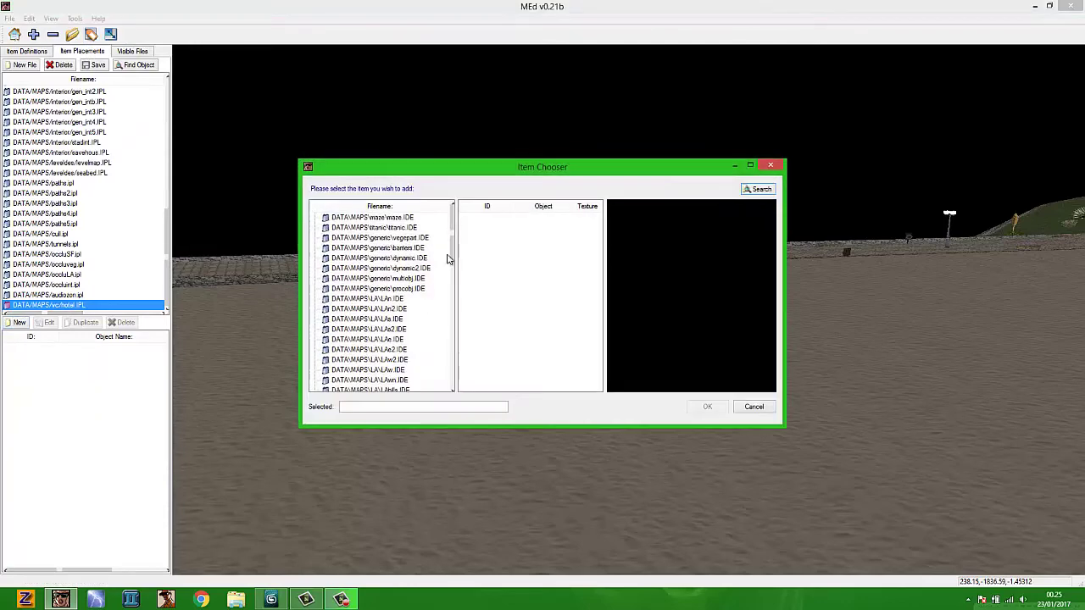
drag(454, 227, 459, 371)
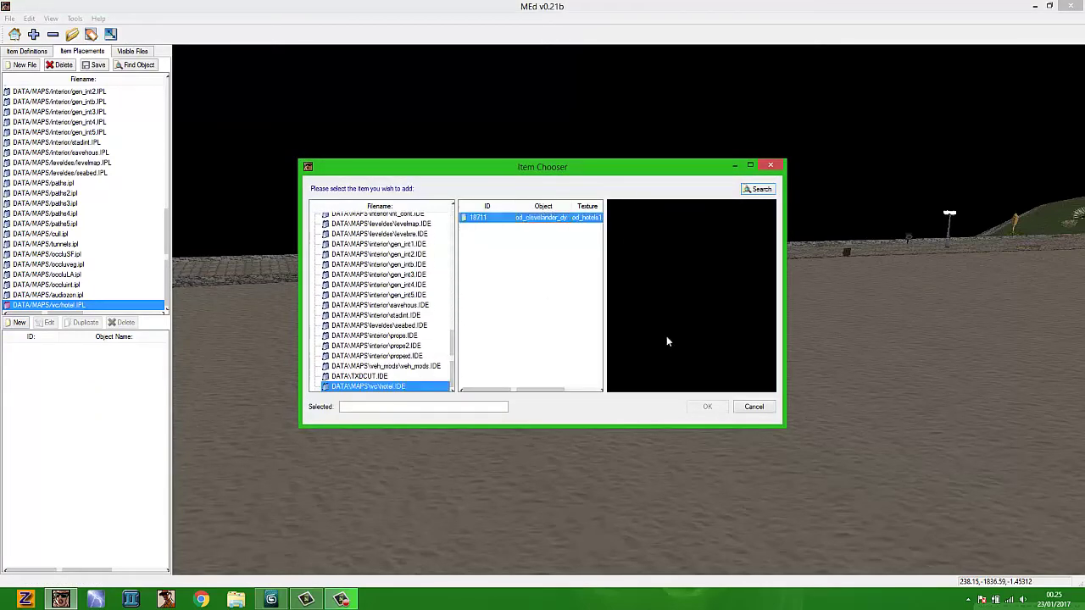
click(700, 407)
Raise the hotel to Z position 9.54688 and shift it along the beach to X position 177.15
drag(587, 343, 444, 322)
right_drag(443, 327, 404, 289)
click(147, 148)
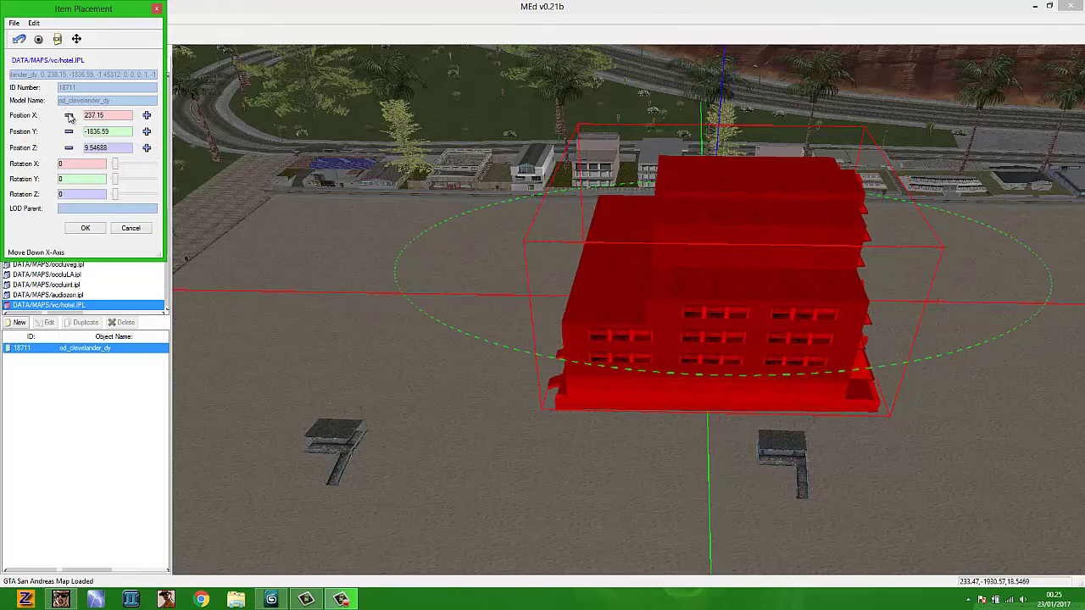
drag(70, 117, 69, 117)
drag(607, 268, 540, 256)
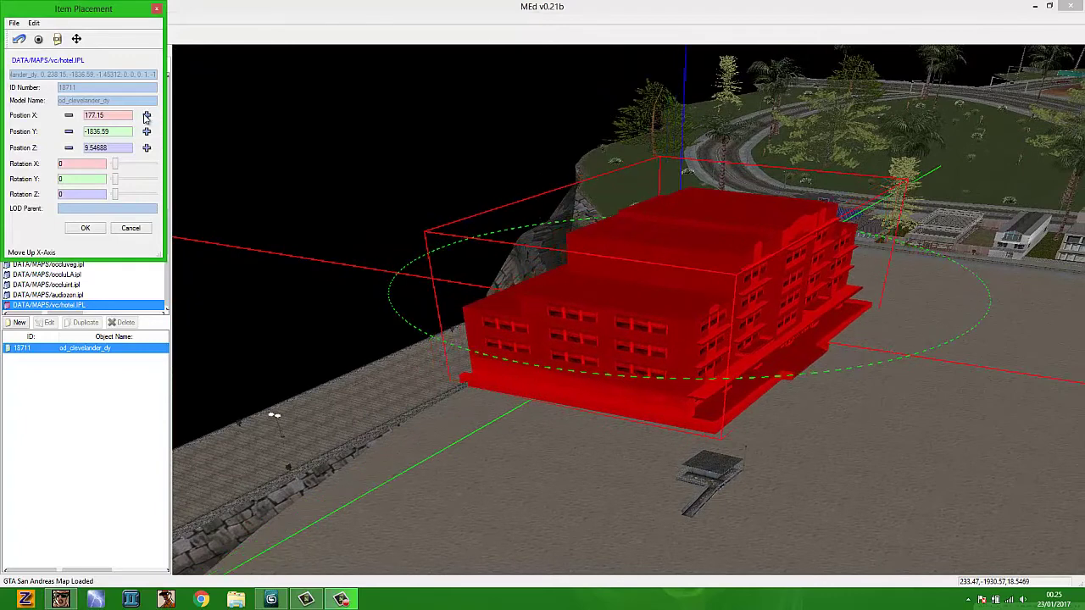